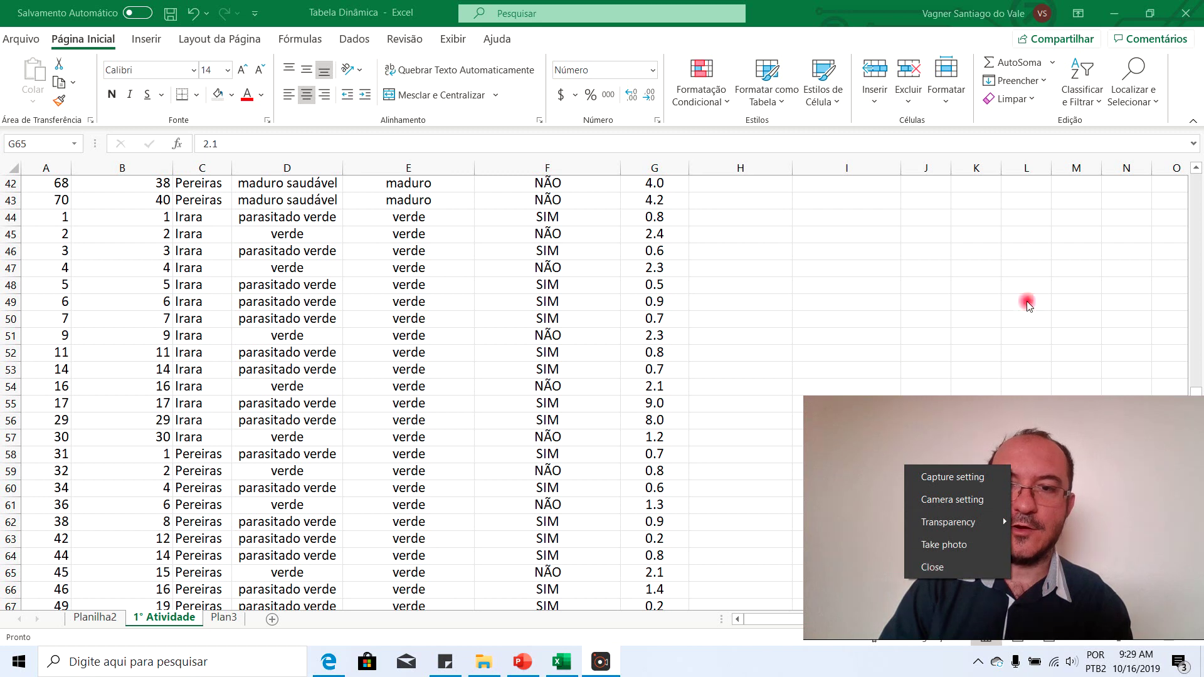
- Examine the fruit data table, going through the N° Fruto and Fazenda columns
left_click(935, 568)
scroll(408, 268, "up", 14)
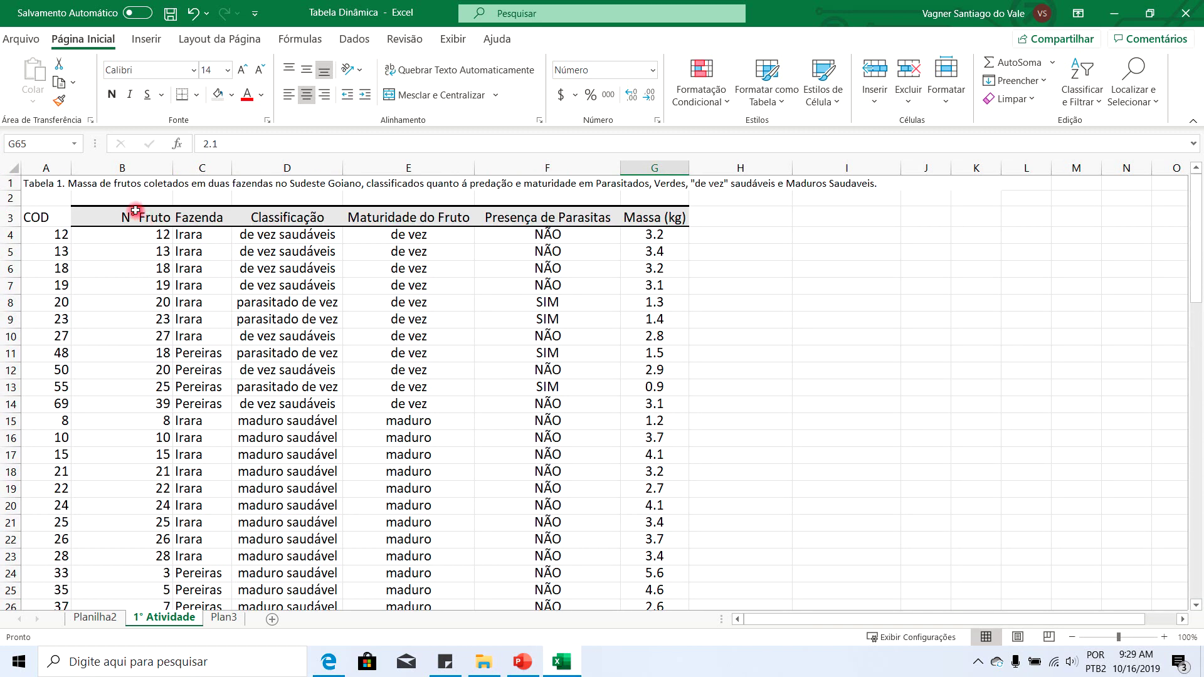
left_click_drag(122, 220, 648, 506)
left_click(347, 327)
left_click_drag(151, 215, 182, 480)
left_click_drag(202, 217, 202, 352)
left_click_drag(189, 274, 225, 362)
left_click(254, 305)
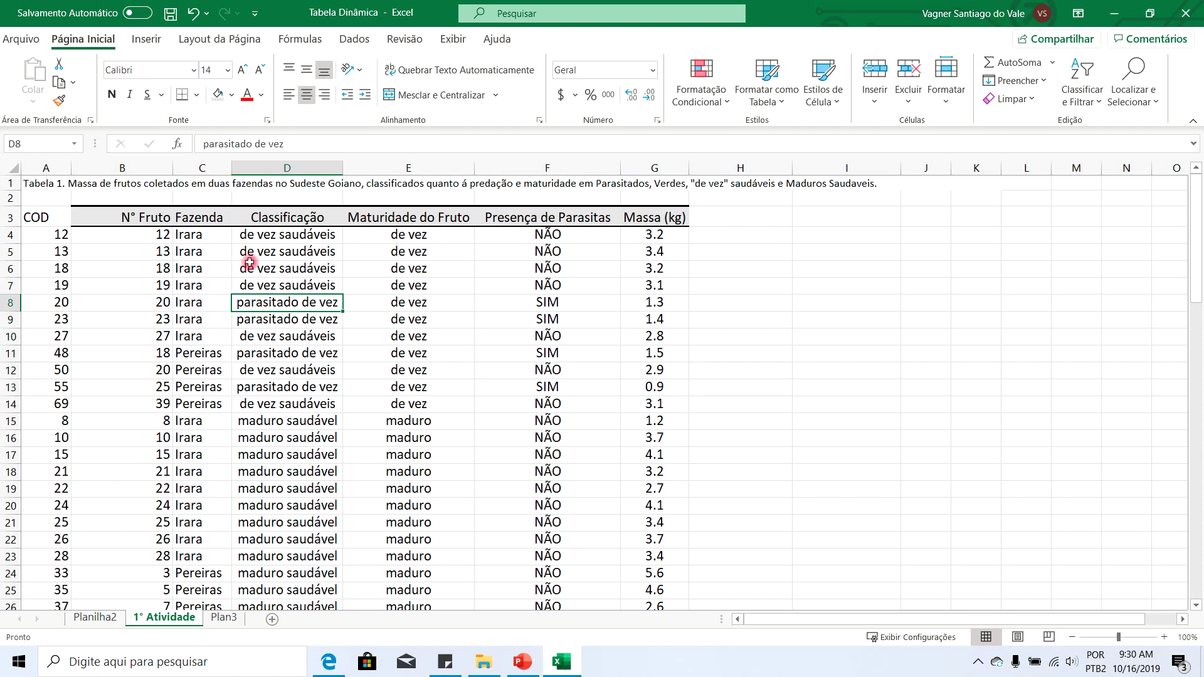
- Examine the categories in the Classificação column through the de vez, maduro and verde records
left_click_drag(276, 215, 289, 388)
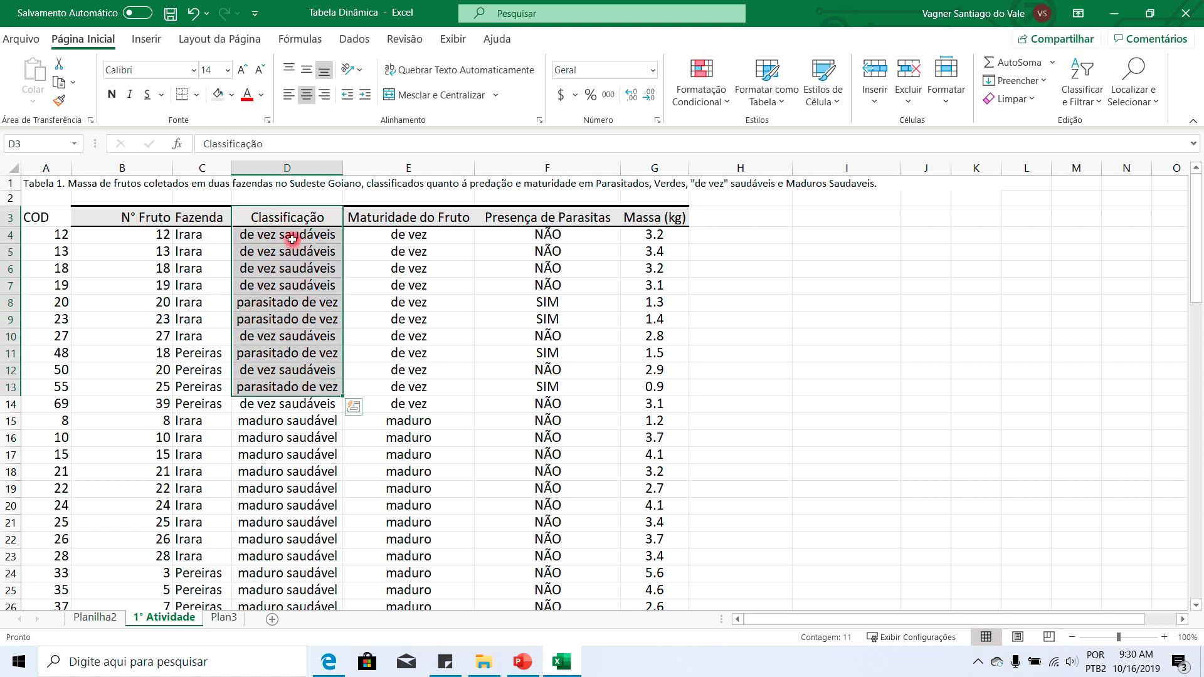
scroll(307, 361, "down", 11)
left_click(293, 367)
left_click(282, 336)
double_click(261, 336)
double_click(261, 336)
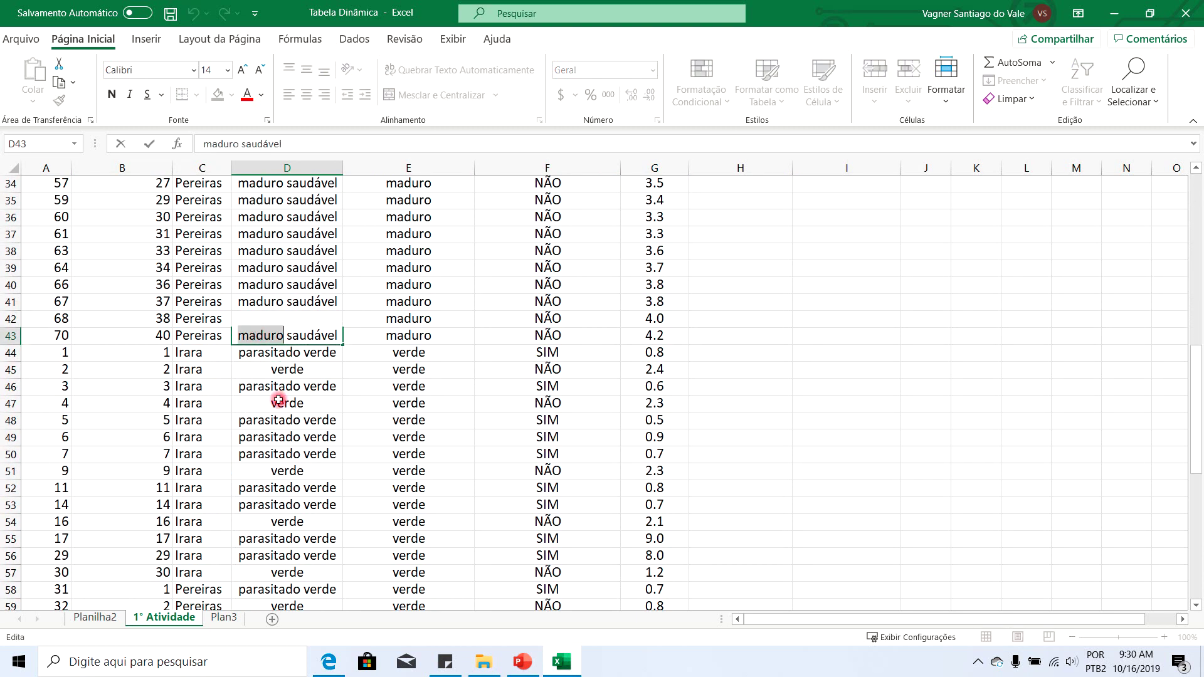
left_click(278, 400)
scroll(279, 400, "down", 5)
scroll(277, 392, "up", 14)
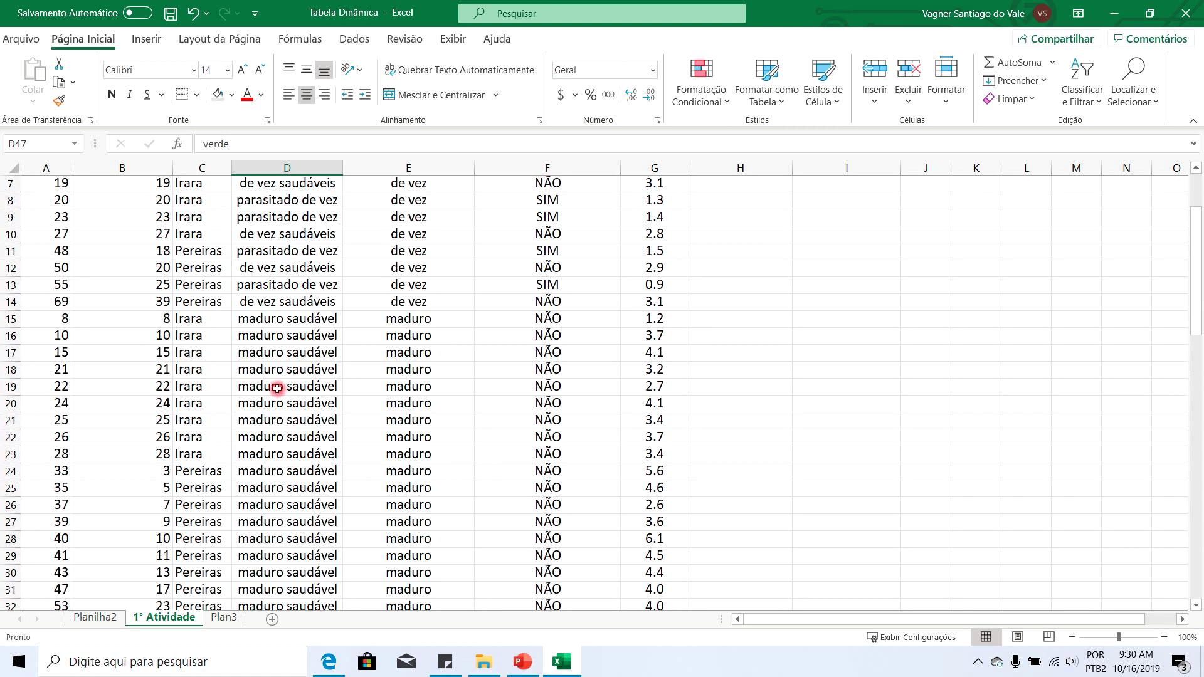
scroll(277, 389, "up", 2)
left_click(263, 253)
left_click(291, 357)
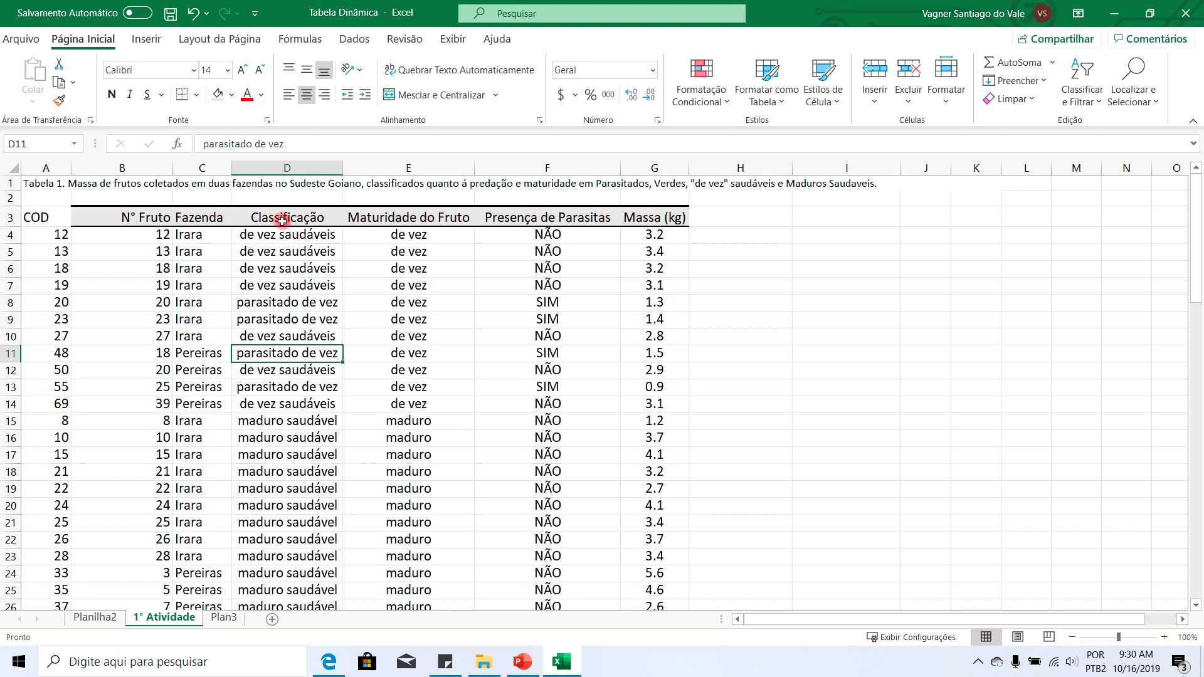
left_click_drag(287, 217, 279, 387)
left_click_drag(275, 429, 277, 437)
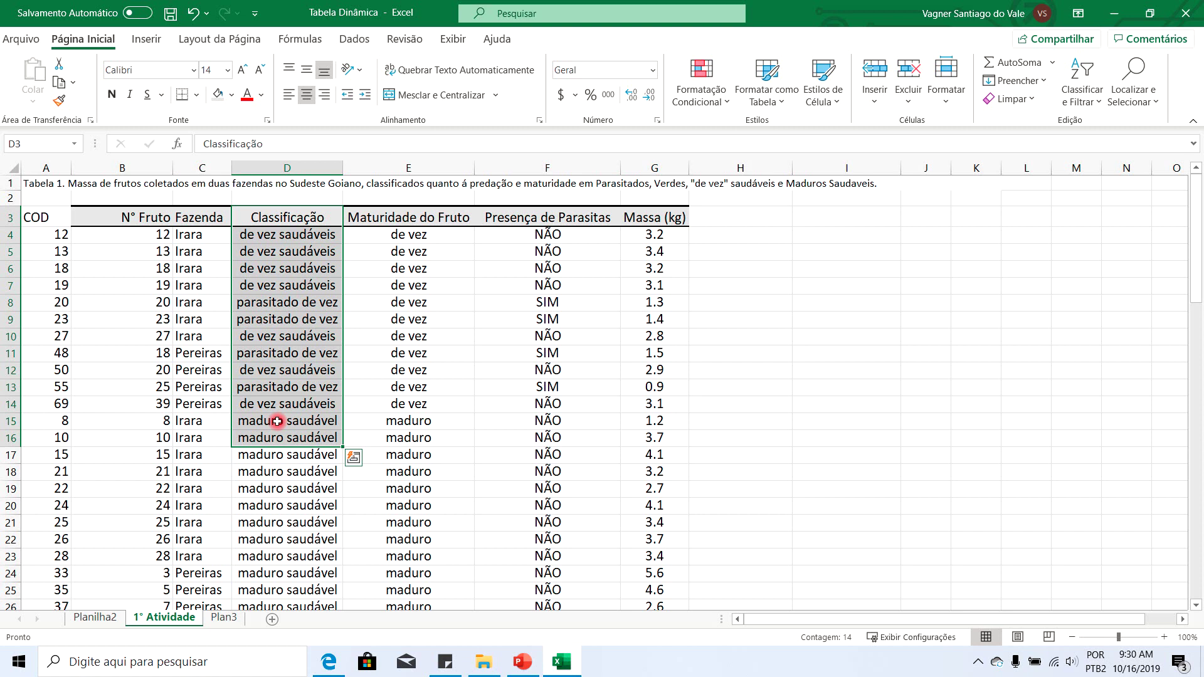
left_click(309, 355)
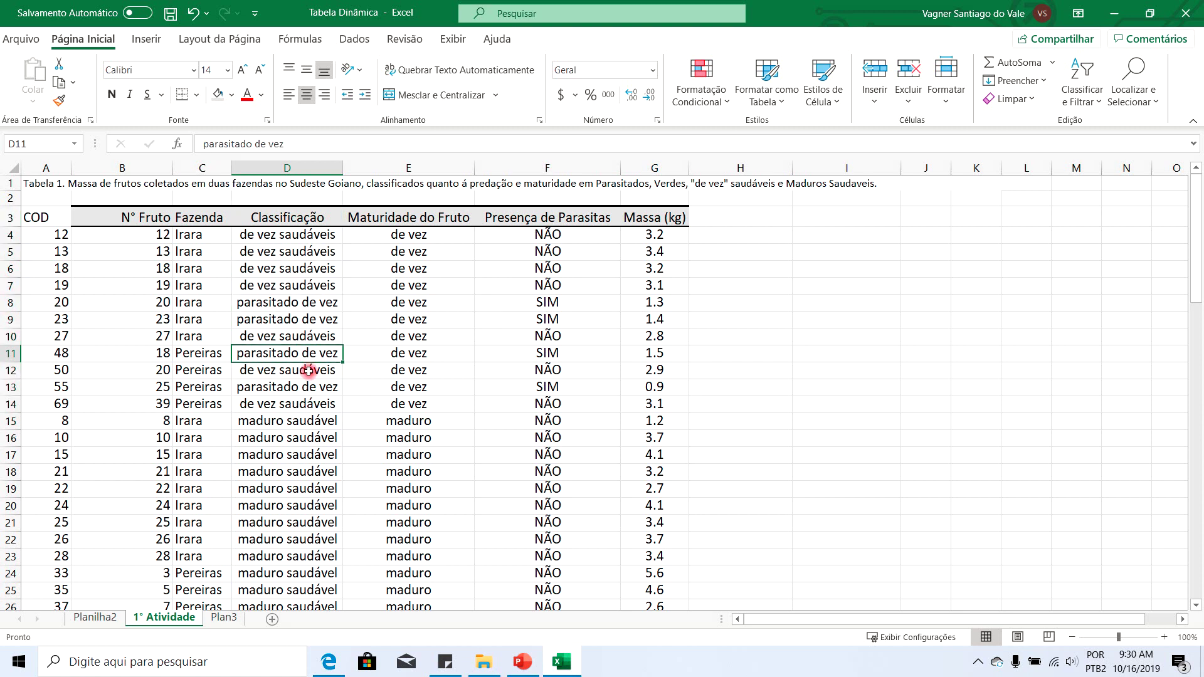
left_click(387, 268)
left_click_drag(277, 216, 274, 505)
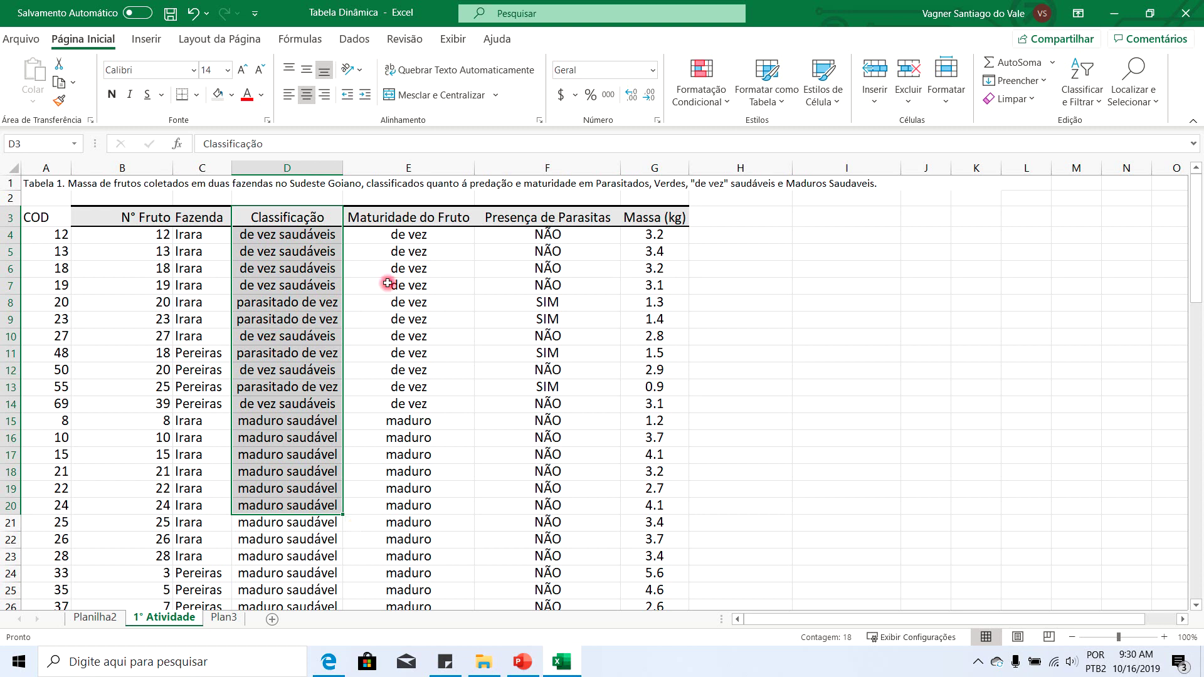
- Compare the Maturidade do Fruto and Presença de Parasitas columns with Classificação, and review the fruit numbers
left_click(399, 238)
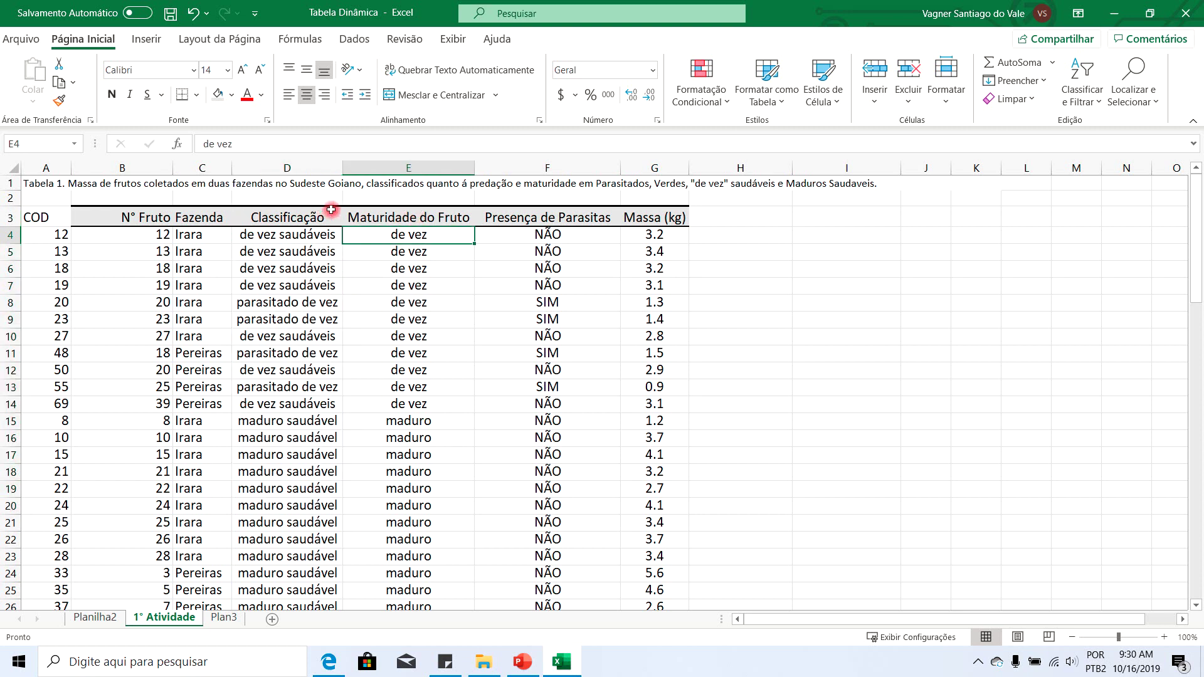
left_click_drag(434, 217, 423, 471)
left_click_drag(572, 219, 511, 472)
left_click(339, 363)
left_click(462, 341)
left_click_drag(508, 333, 360, 333)
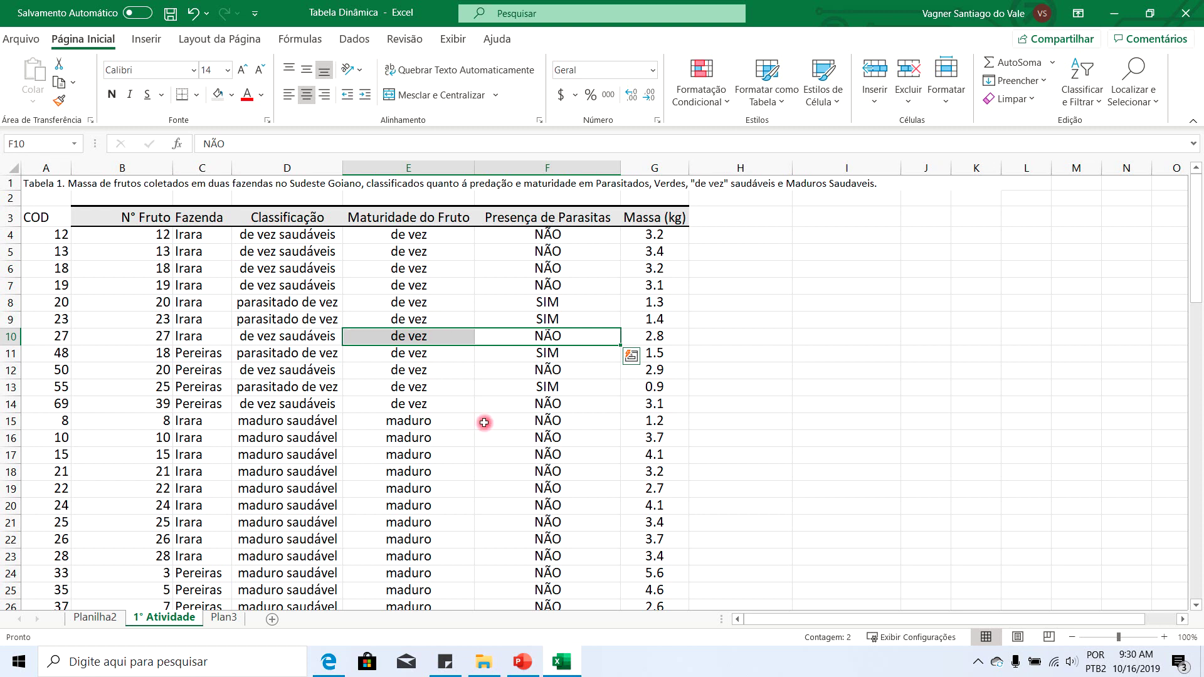
left_click(320, 405)
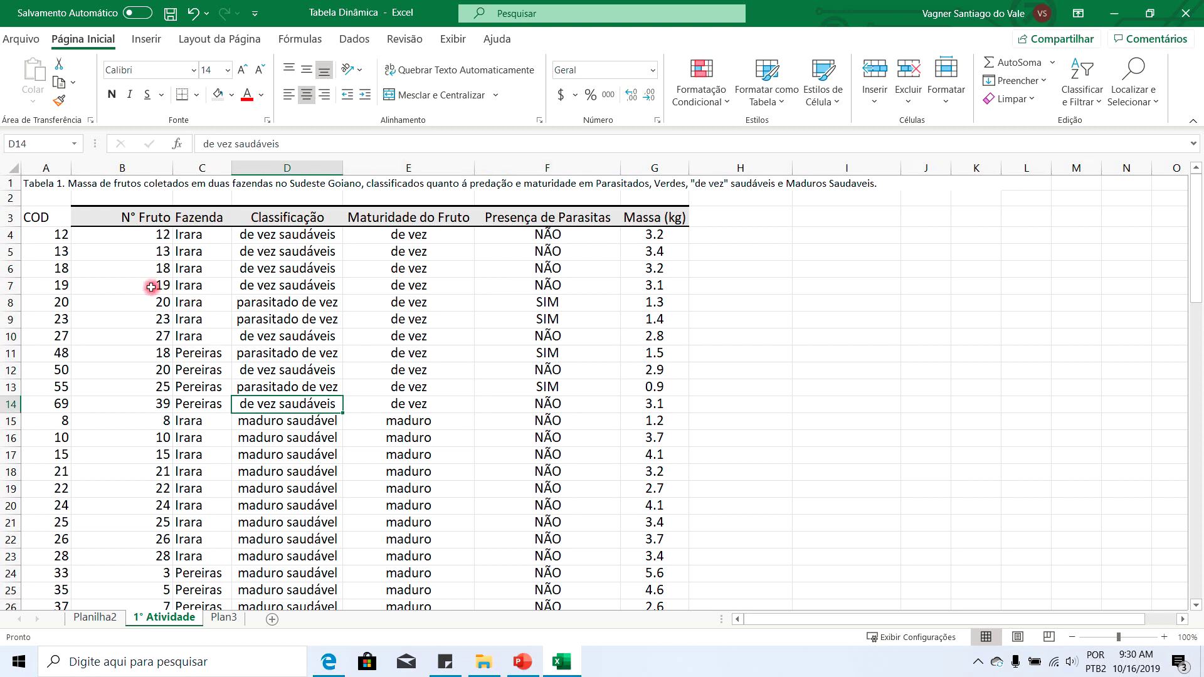
left_click_drag(166, 236, 166, 472)
left_click(155, 333)
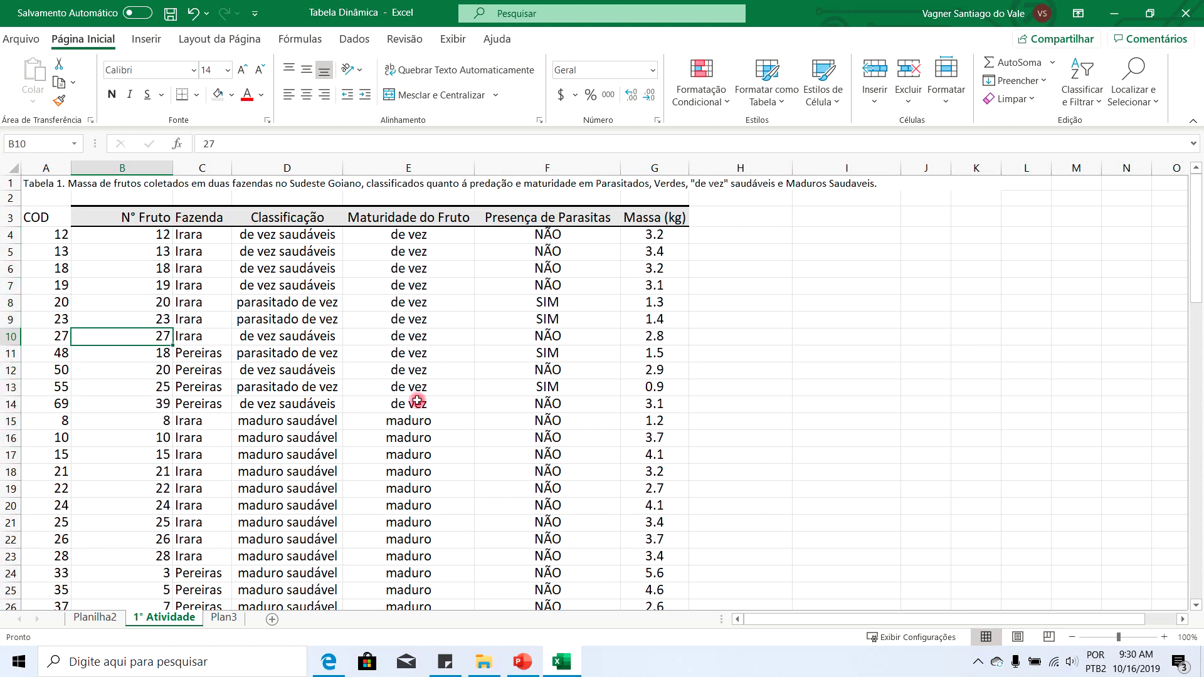
- Sort the table by the COD column in ascending order, expanding the selection to the adjacent columns
left_click_drag(49, 216, 47, 590)
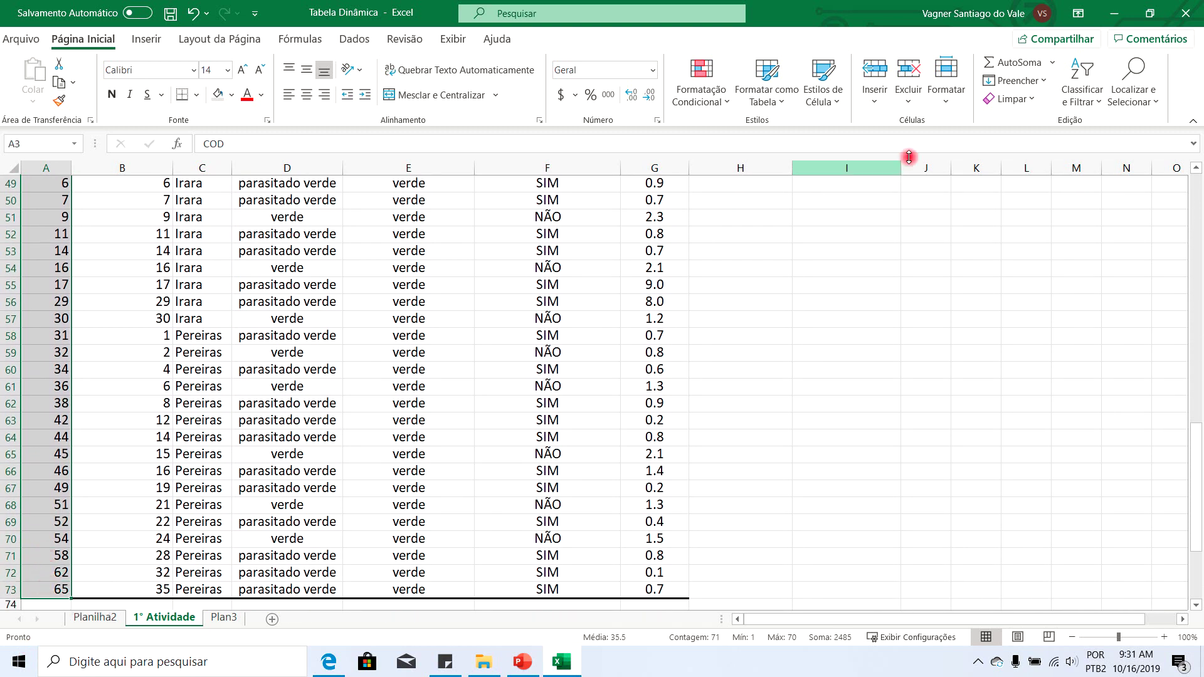
left_click(1082, 85)
left_click(1037, 118)
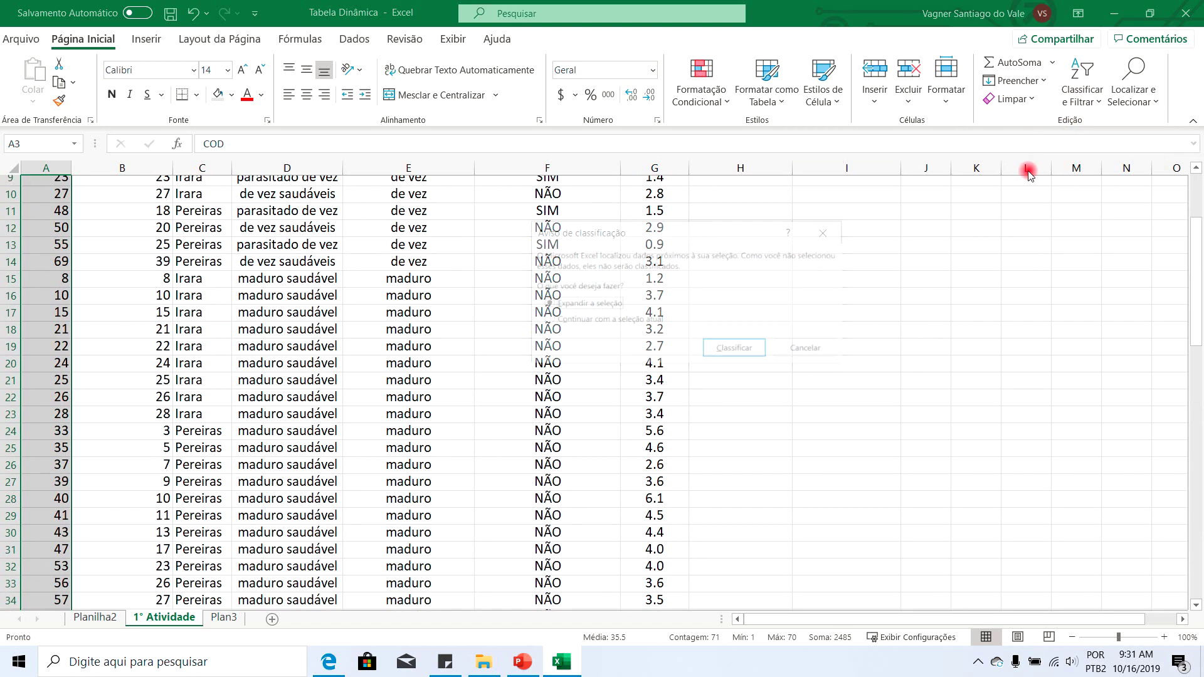
left_click(730, 353)
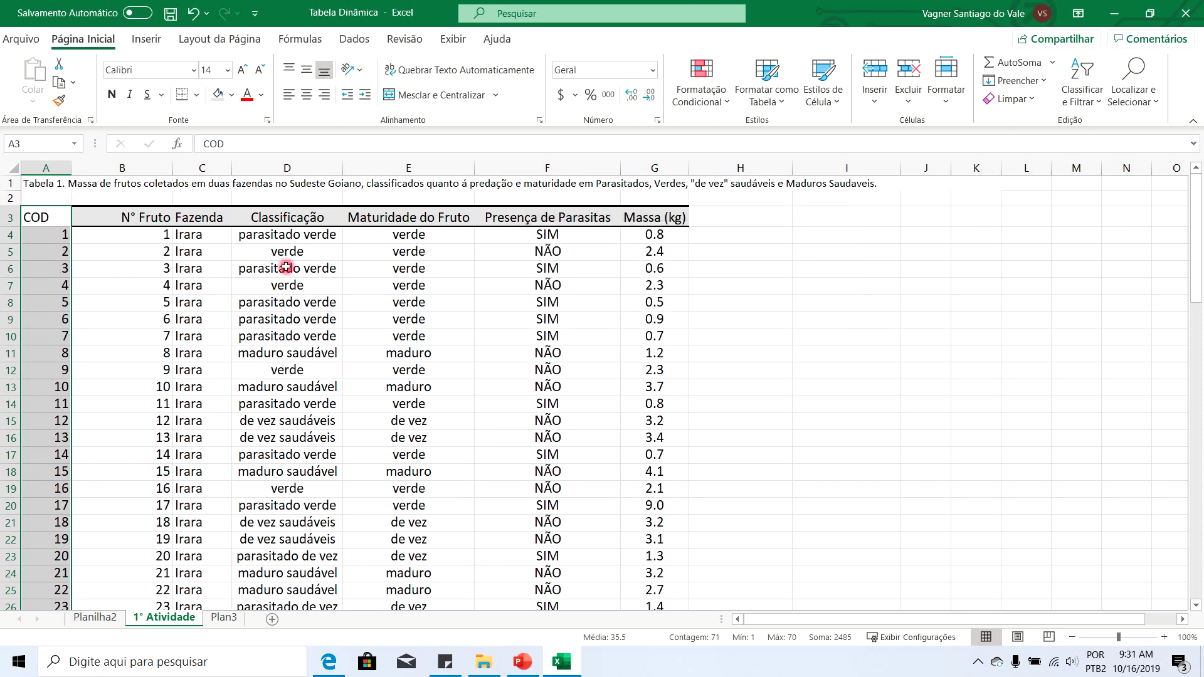
- Review the records ordered by COD and the list of statistics labels below the table
left_click(290, 297)
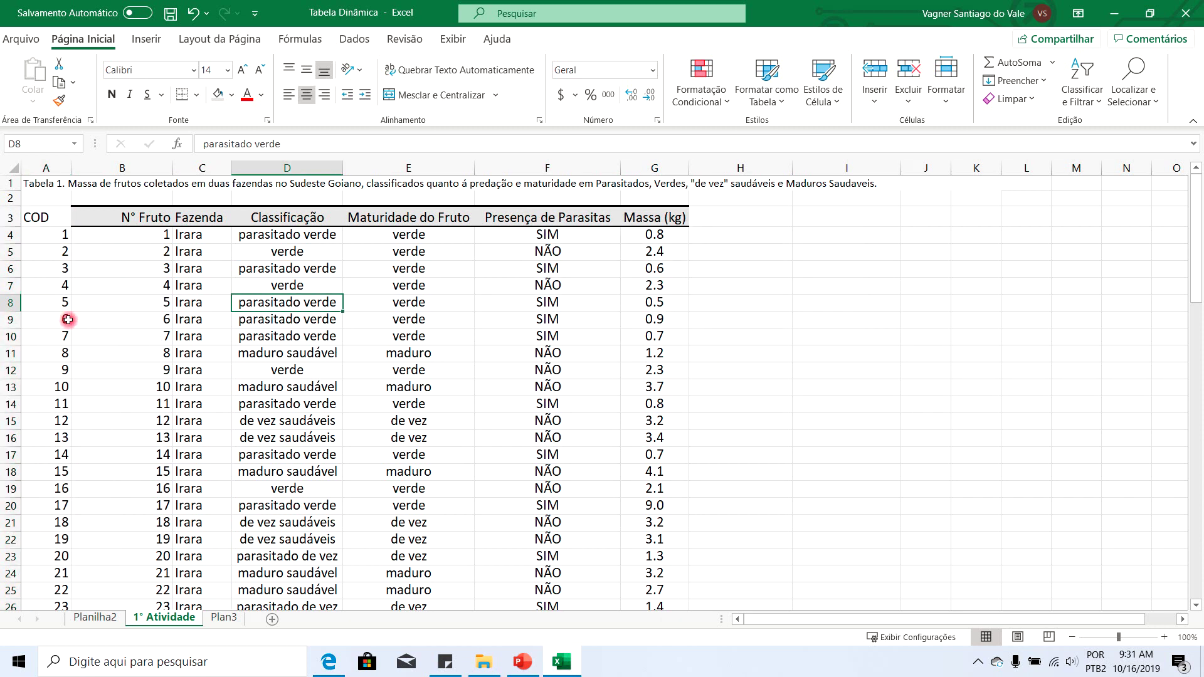
scroll(66, 320, "down", 20)
scroll(81, 389, "up", 7)
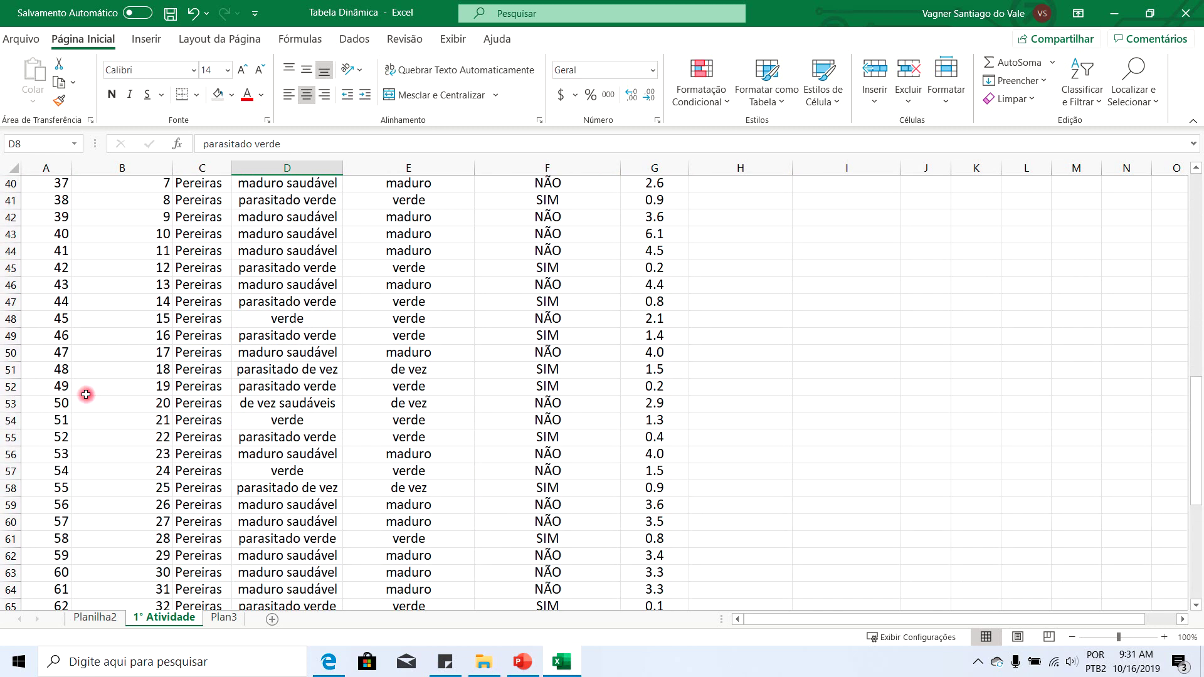
scroll(85, 394, "up", 13)
left_click(539, 307)
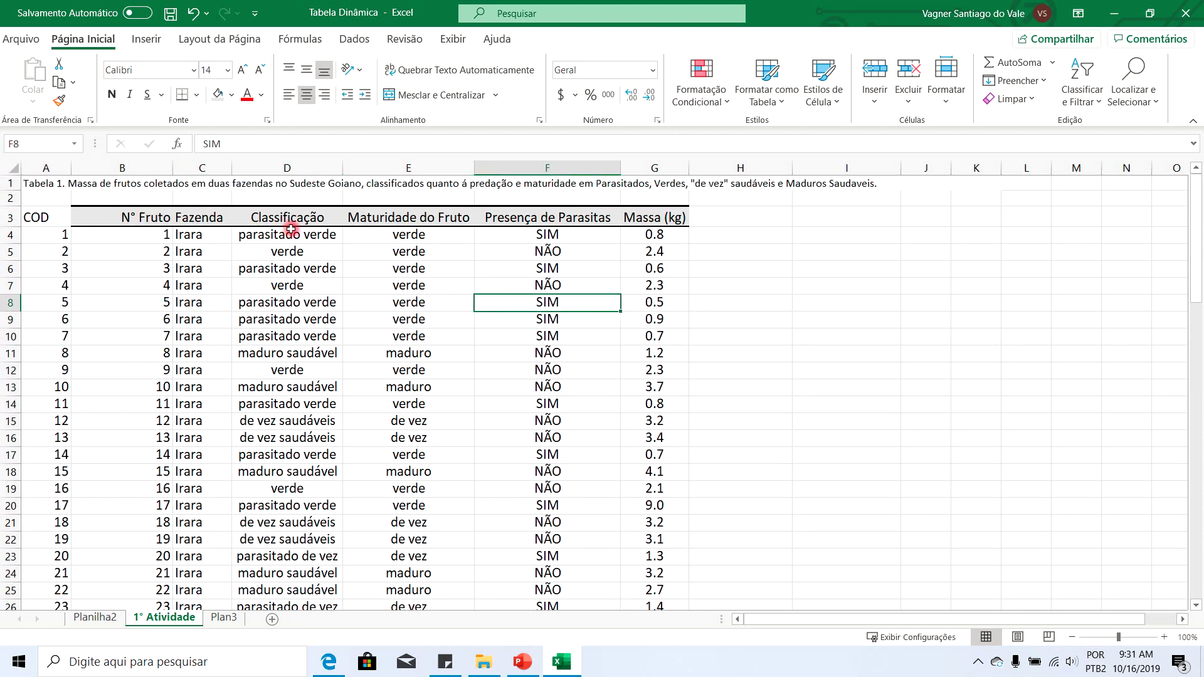
scroll(531, 343, "down", 6)
scroll(531, 352, "up", 6)
scroll(532, 362, "down", 20)
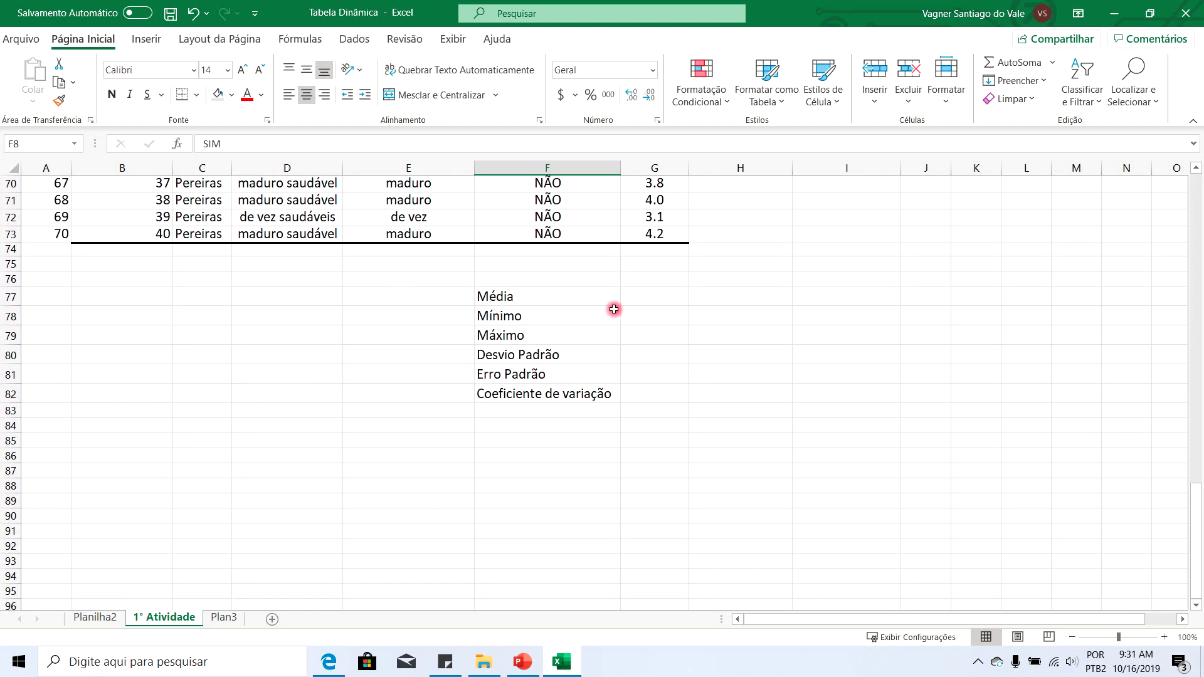
- Calculate the mean of the Massa (kg) values in cell G77 with the MÉDIA function
left_click(661, 296)
scroll(640, 363, "up", 20)
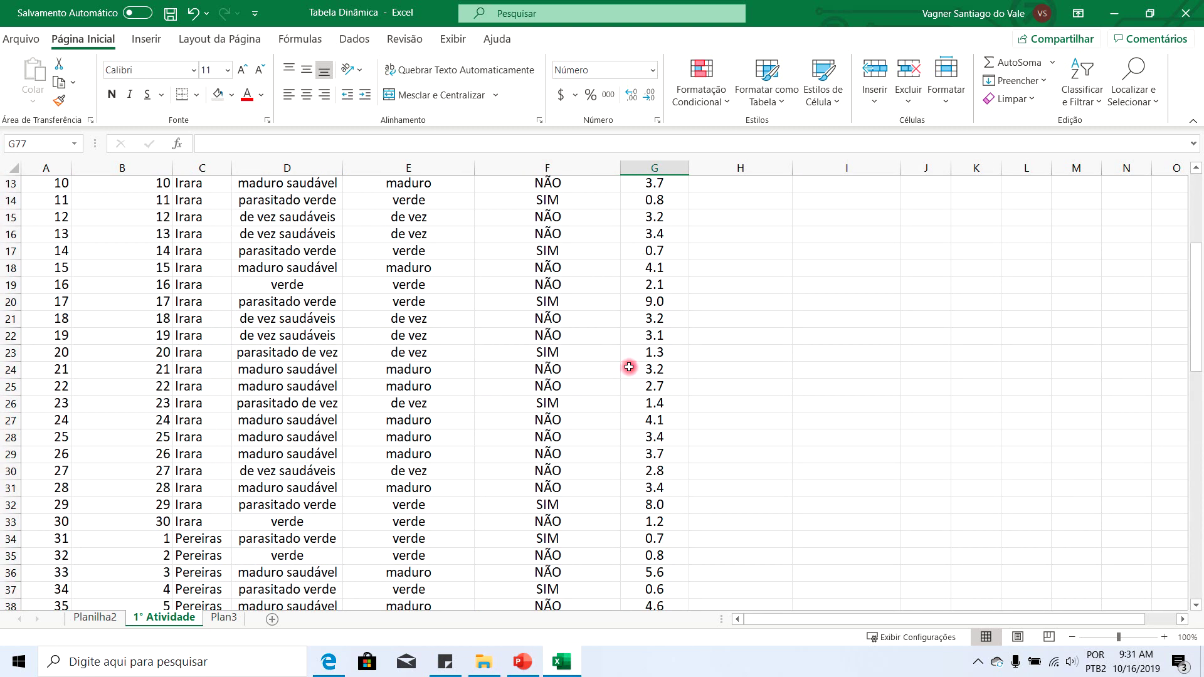
scroll(648, 382, "down", 20)
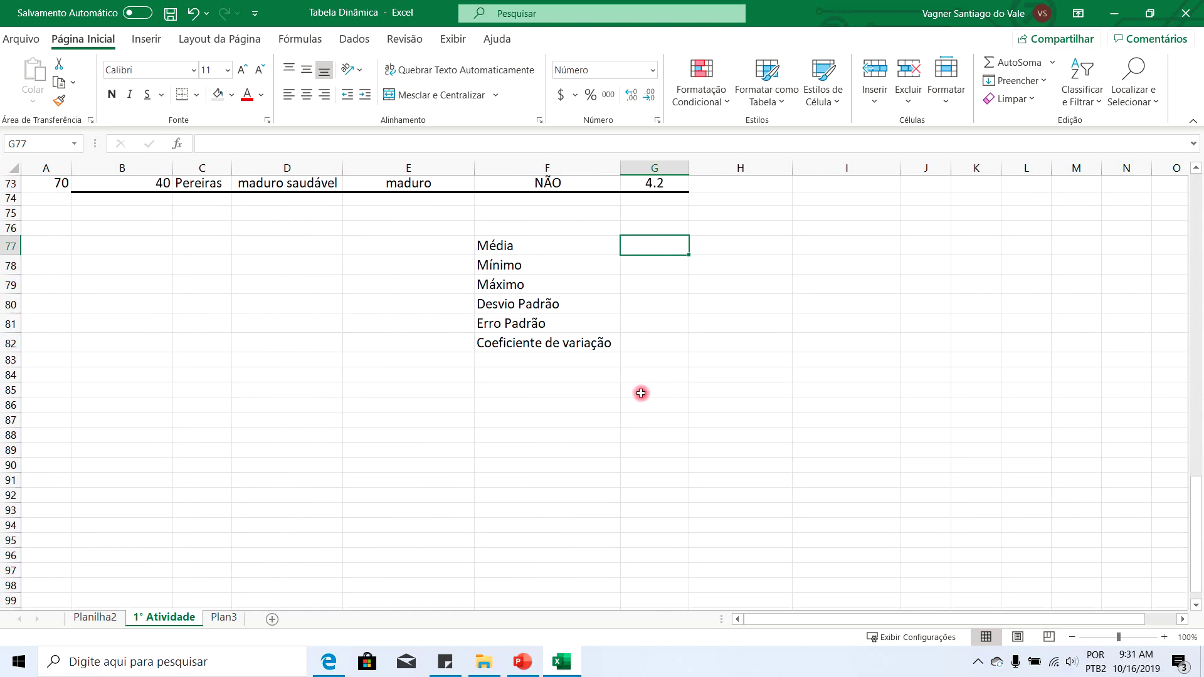
scroll(642, 397, "up", 3)
type("=méd")
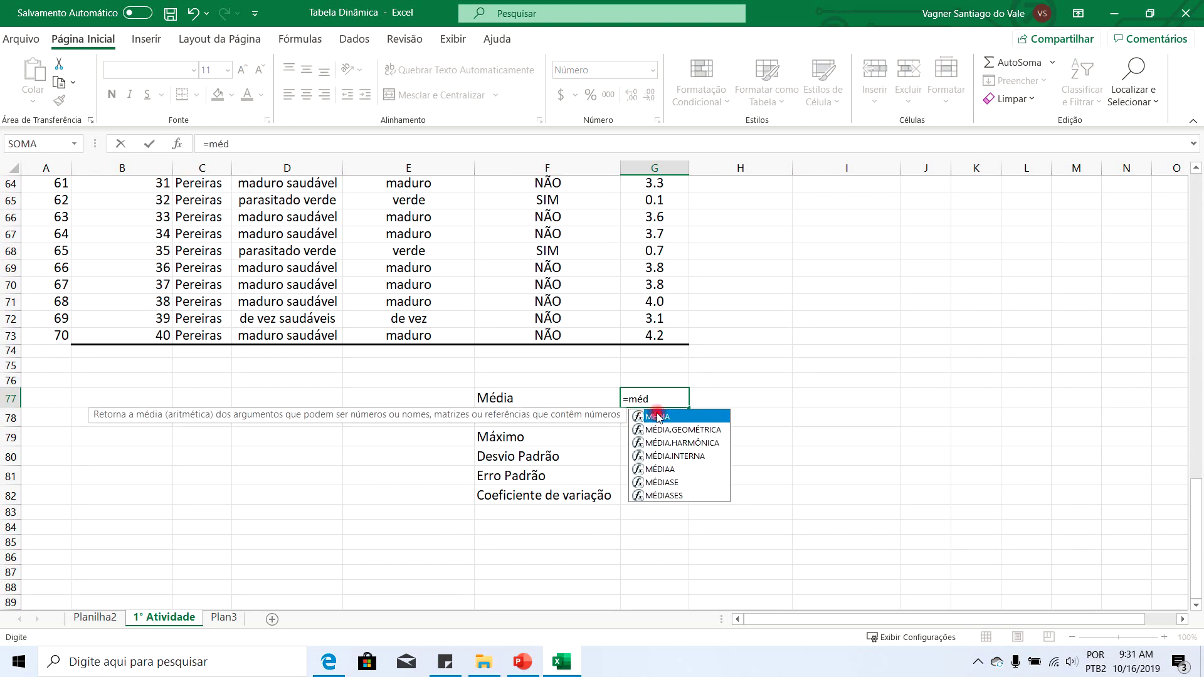
double_click(657, 417)
left_click_drag(654, 335, 629, 225)
key("Return")
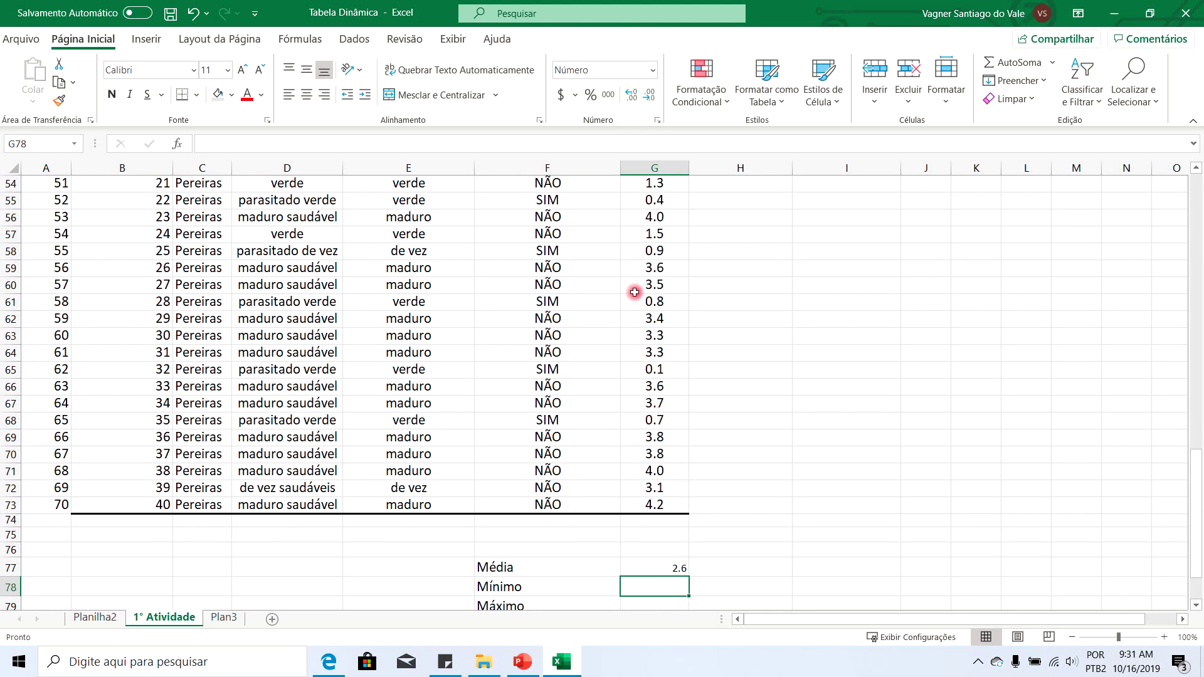
- Sort the table by Maturidade do Fruto from A to Z, expanding the selection to the adjacent columns
scroll(634, 299, "up", 18)
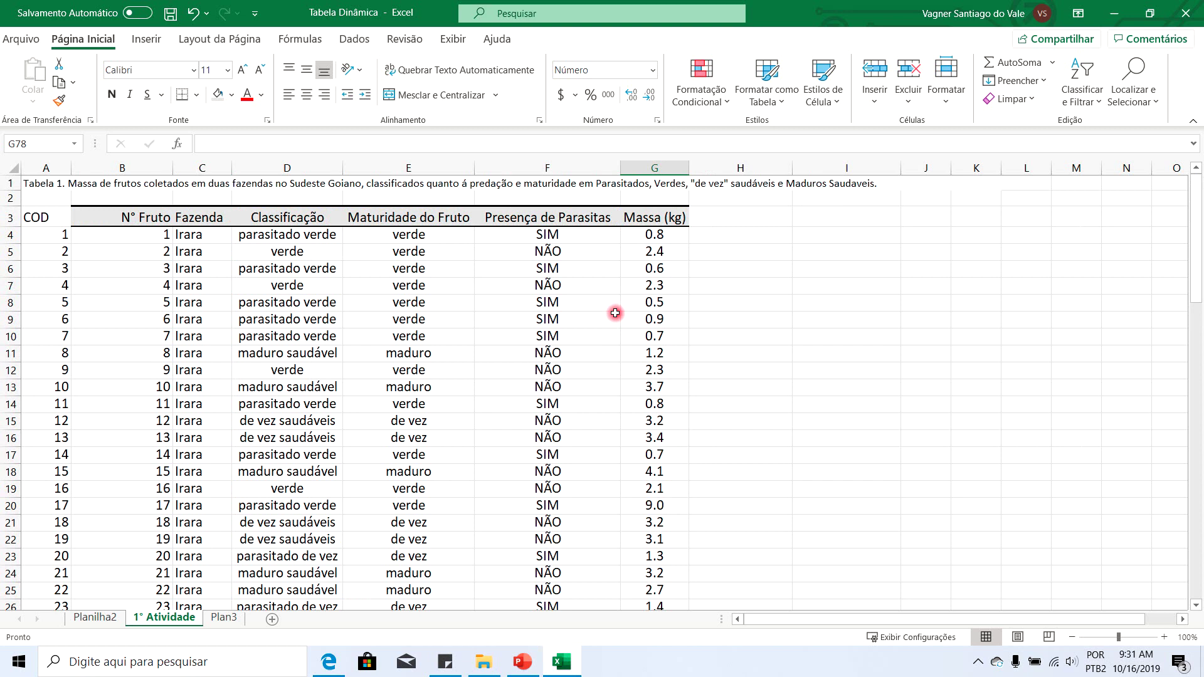
left_click(462, 300)
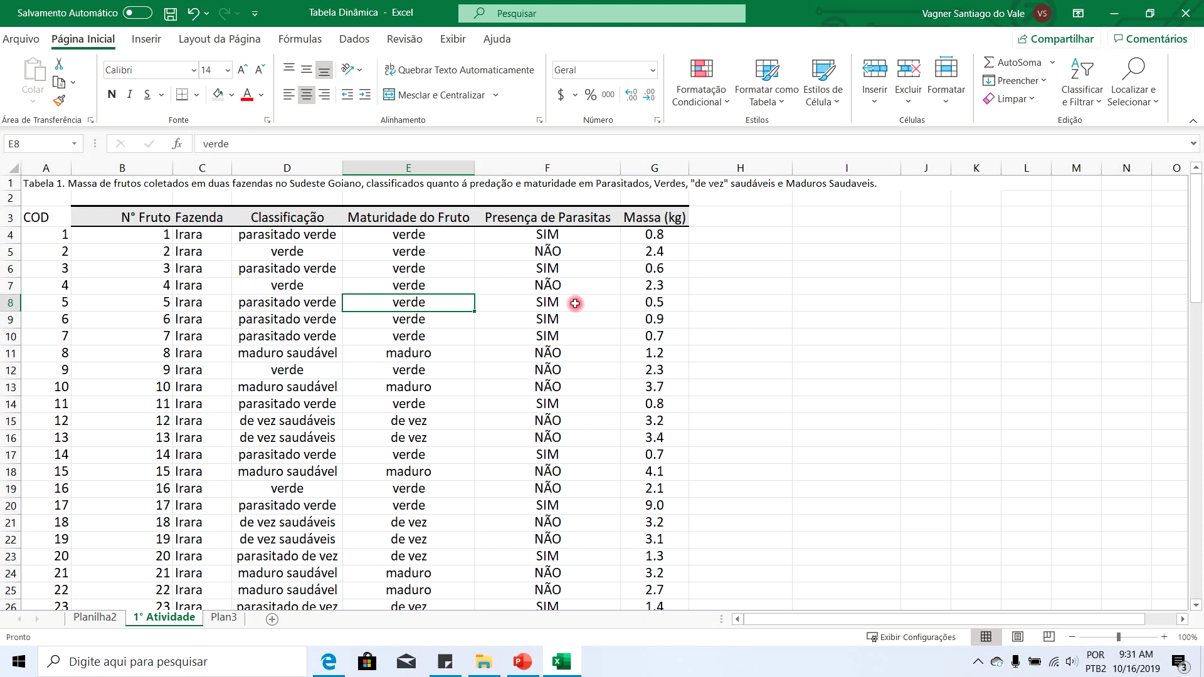
left_click_drag(435, 223, 417, 572)
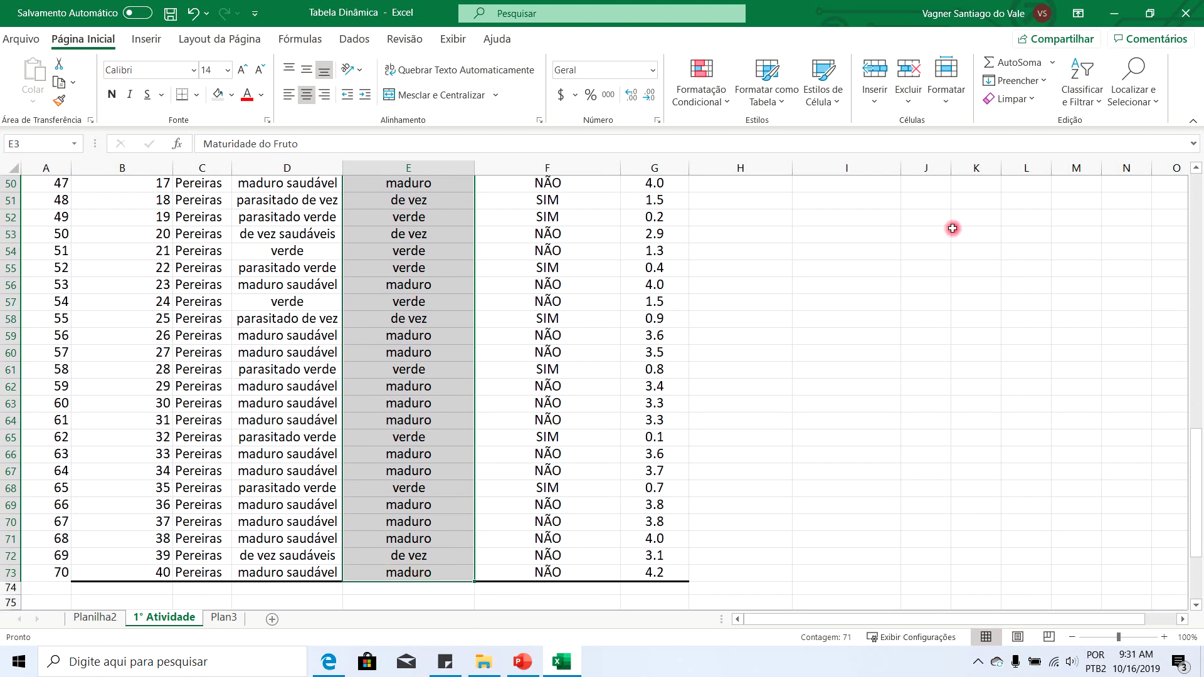
left_click(1078, 94)
left_click(1074, 121)
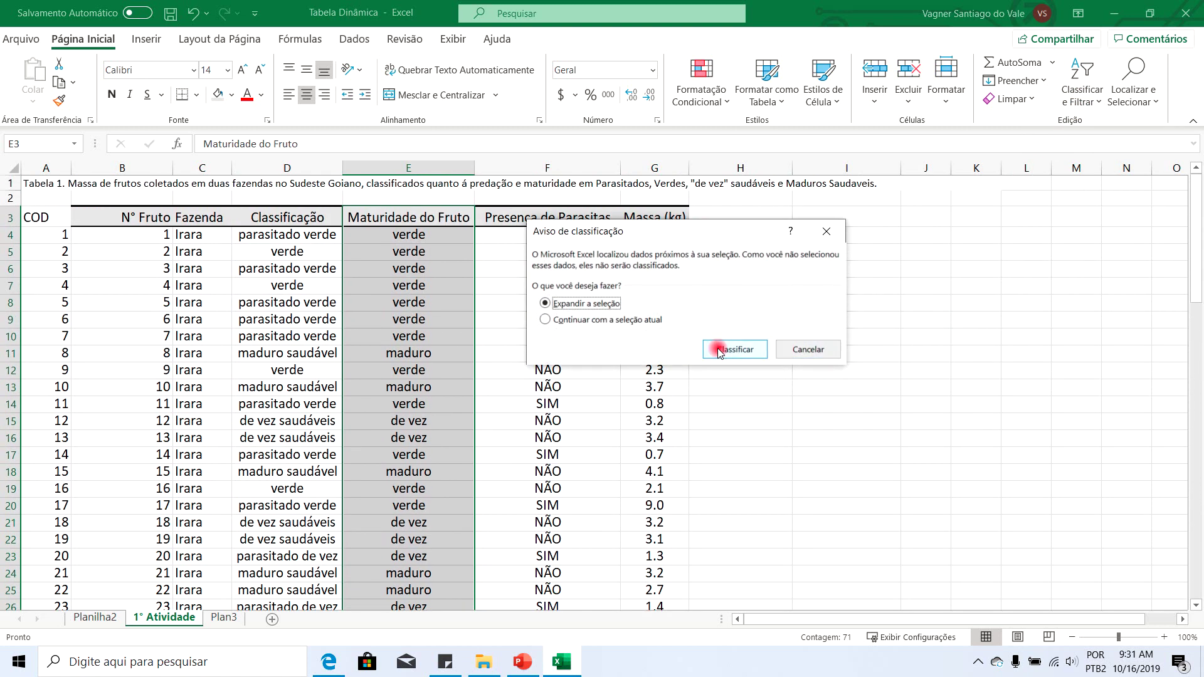
left_click(734, 348)
- Replace the formula in G77 with =MÉDIA(G44:G73) to average the mass of the verde fruits only
scroll(551, 364, "down", 20)
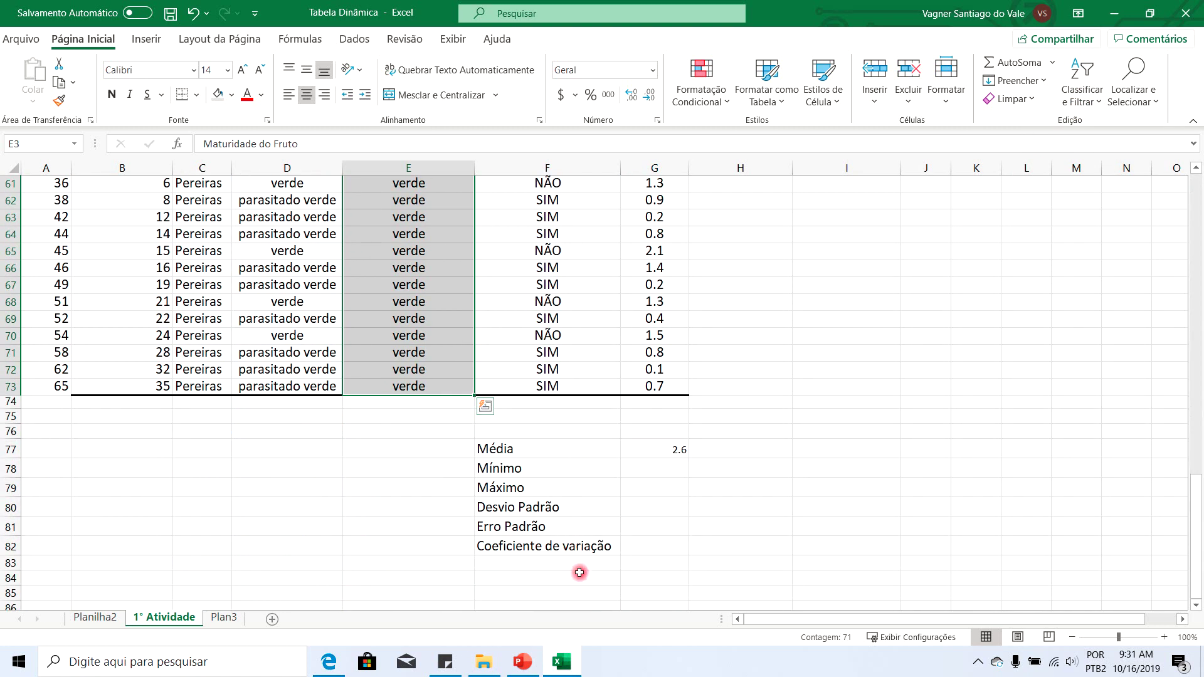
left_click(661, 450)
type("=mé")
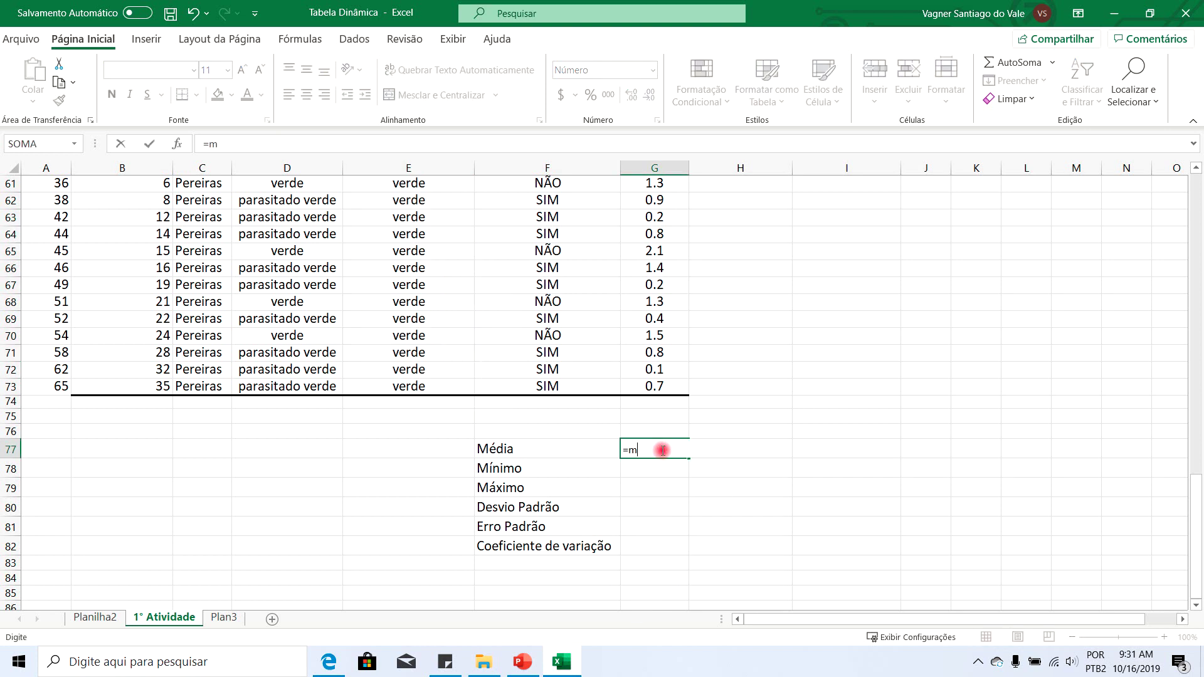
double_click(656, 467)
scroll(546, 353, "up", 10)
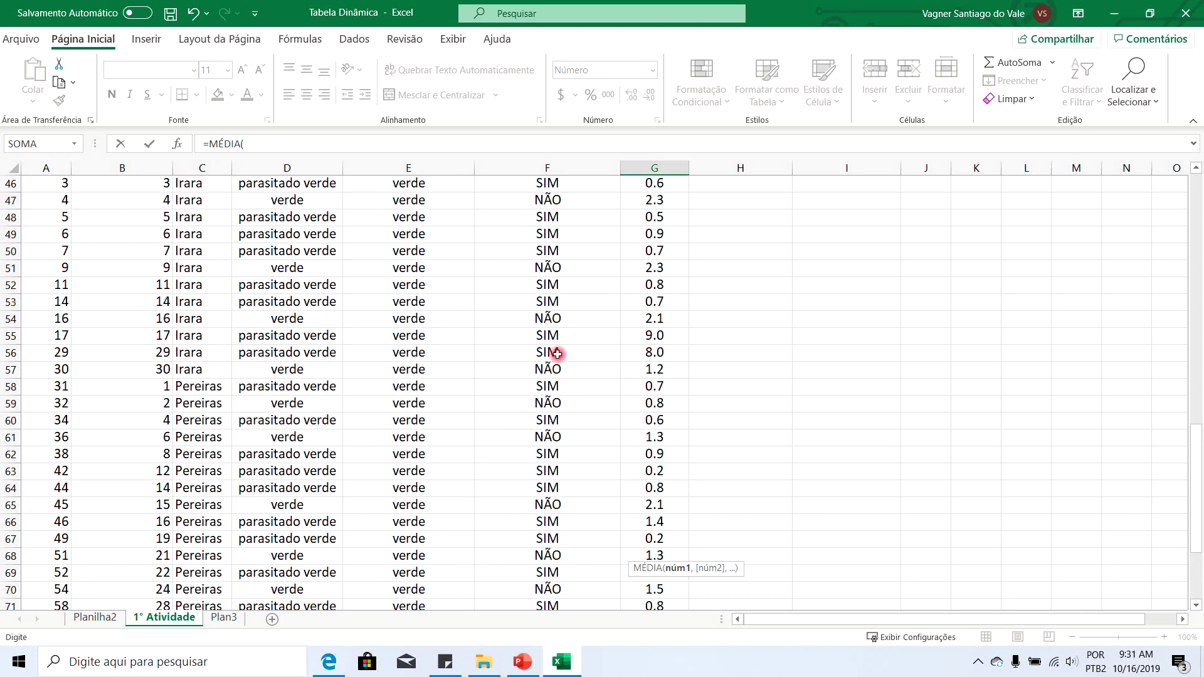
left_click_drag(643, 406, 637, 574)
key("Return")
scroll(577, 552, "down", 1)
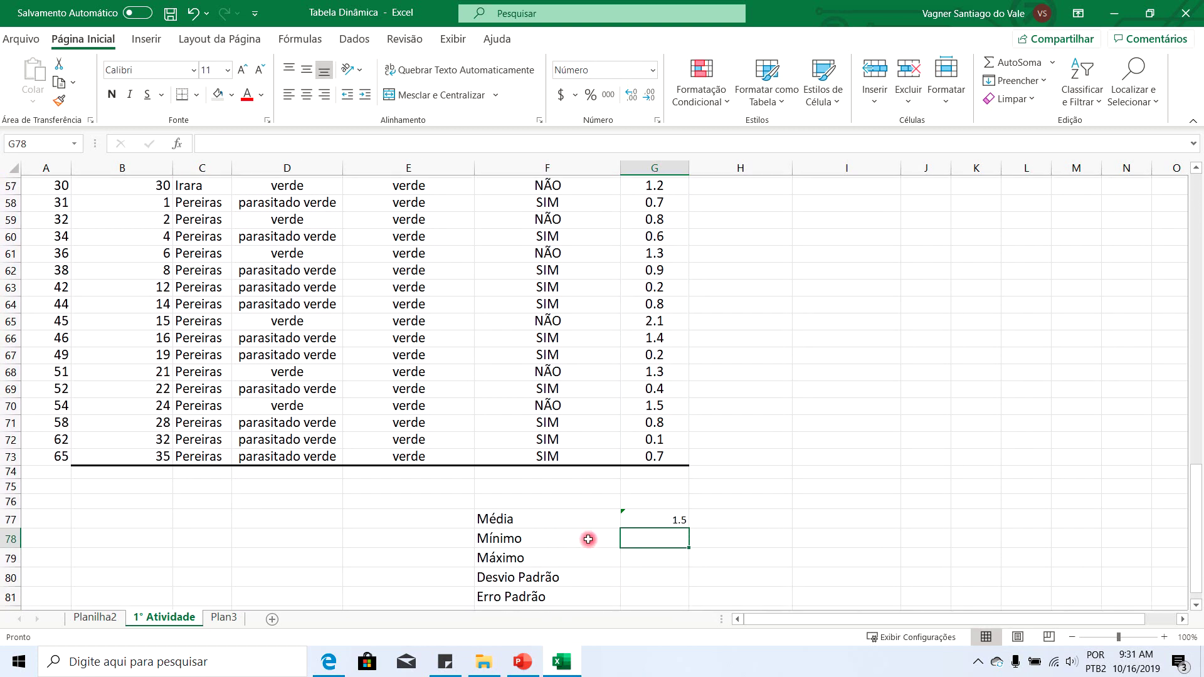
- Clear the mean formula from cell G77 and return to the maduro and verde records
left_click(647, 518)
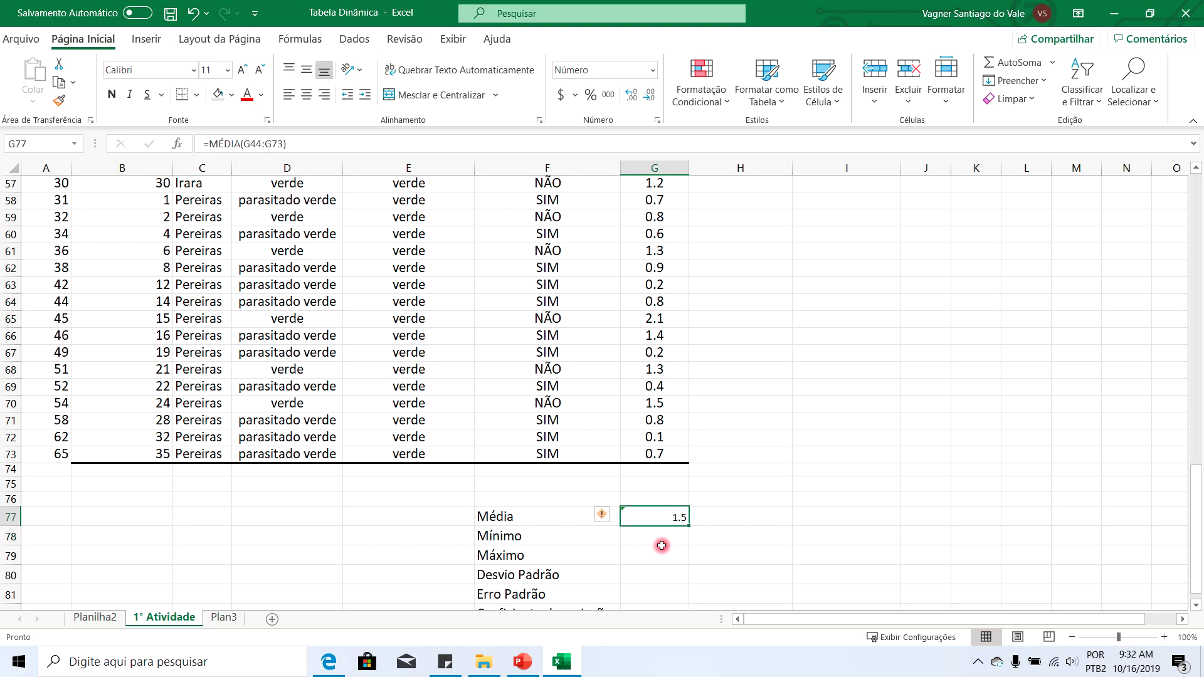
key("Delete")
scroll(642, 510, "up", 19)
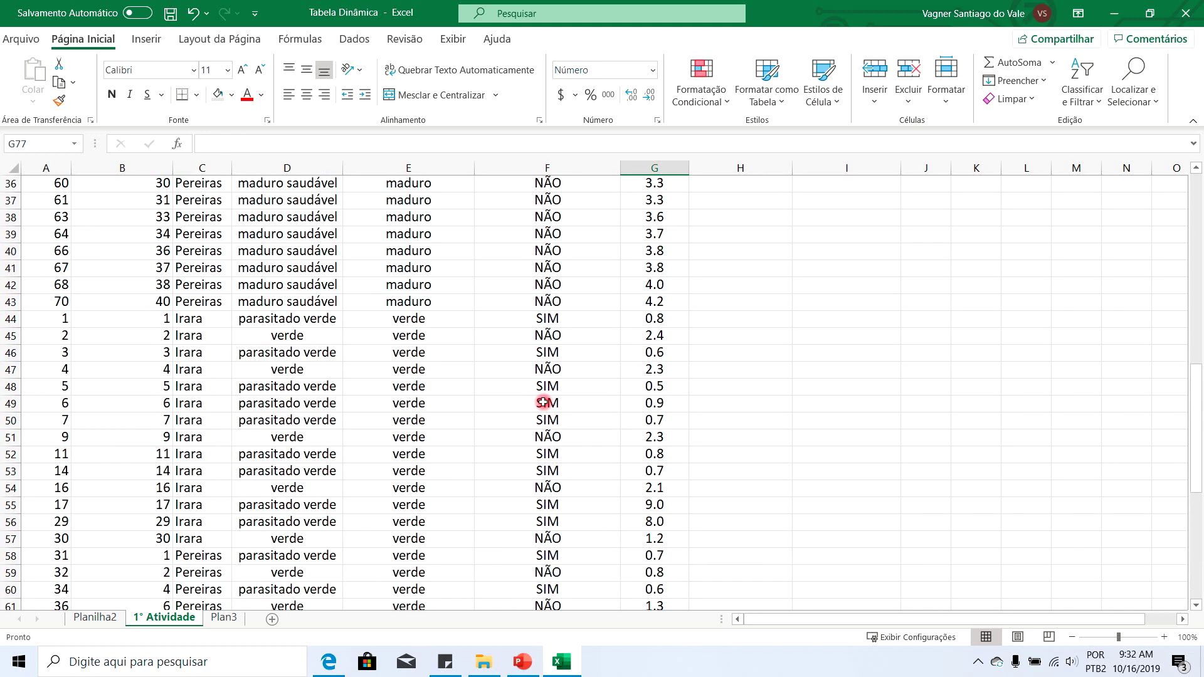
scroll(458, 345, "down", 13)
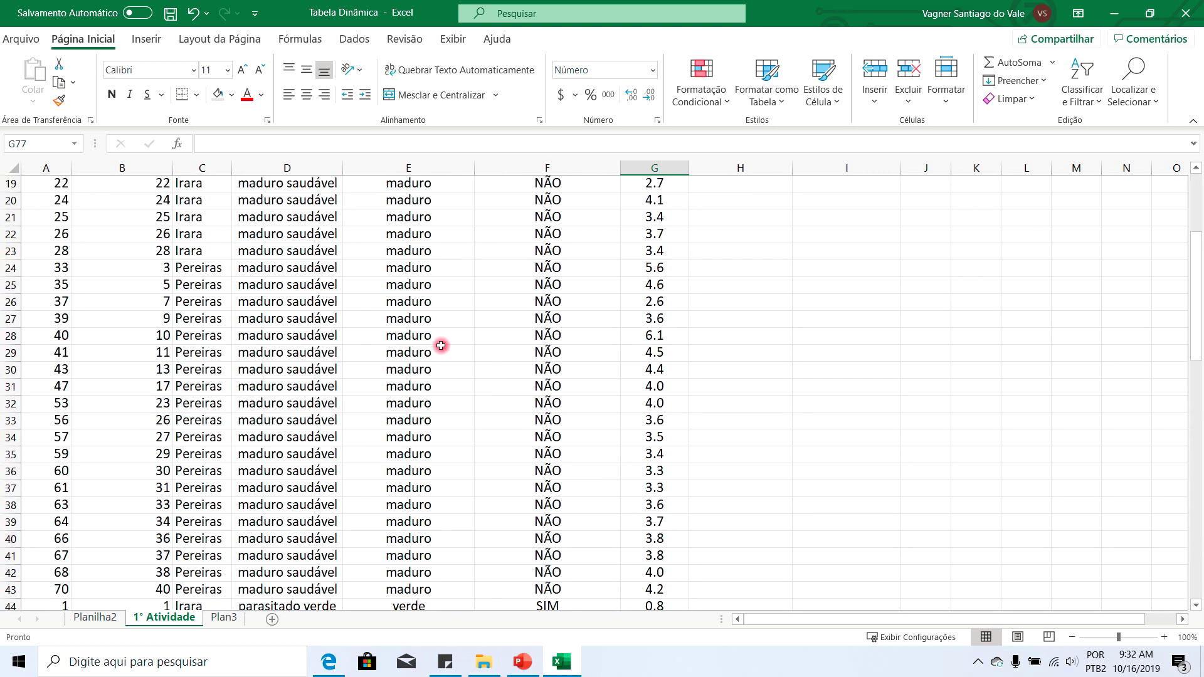
- Examine the Maturidade do Fruto and Presença de Parasitas columns across the maduro, verde and de vez records
left_click_drag(433, 352, 433, 454)
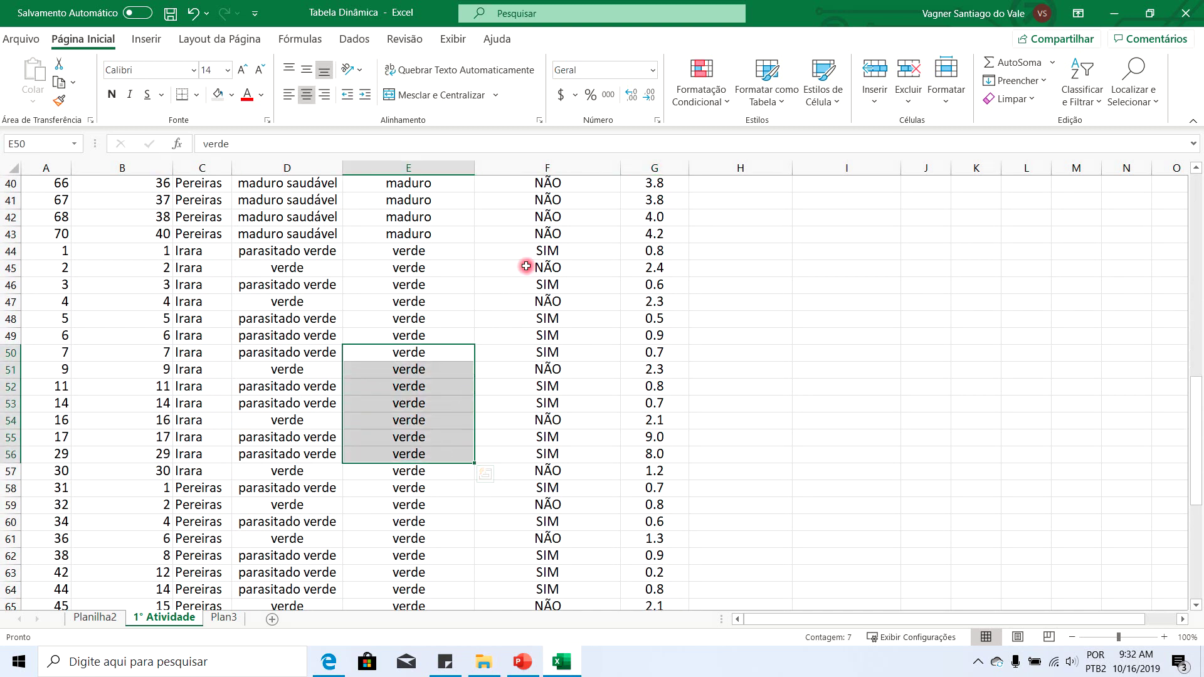
left_click_drag(524, 265, 539, 461)
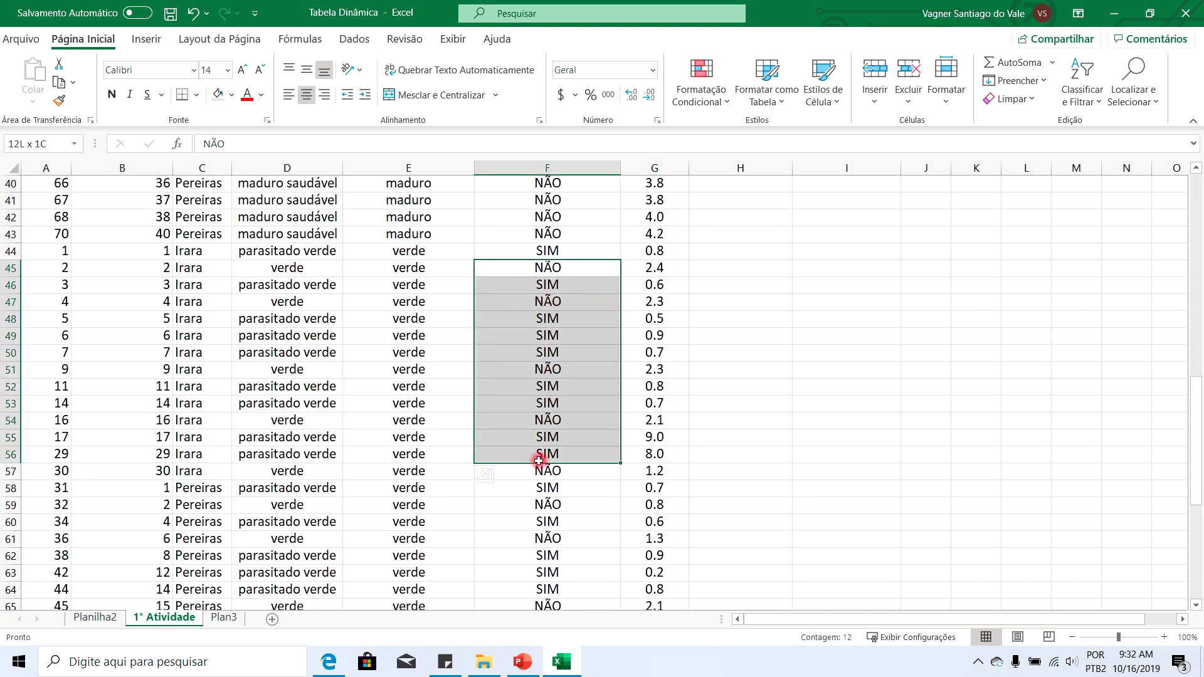
left_click(553, 287)
scroll(523, 322, "up", 13)
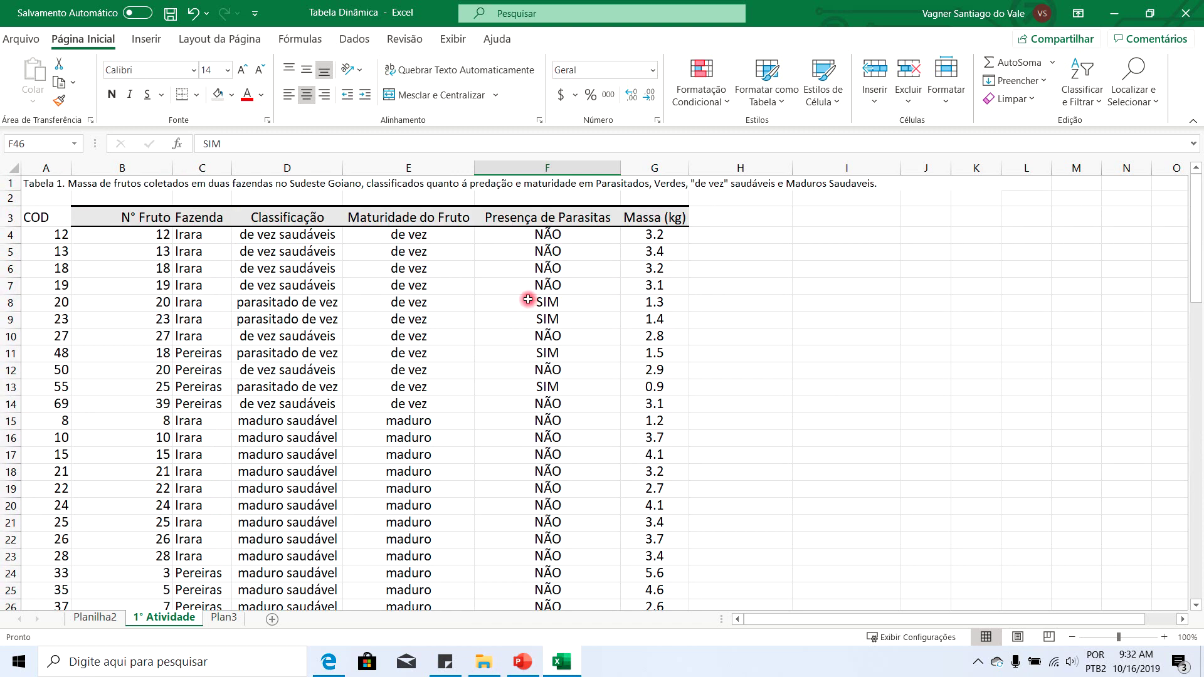
left_click_drag(399, 216, 406, 570)
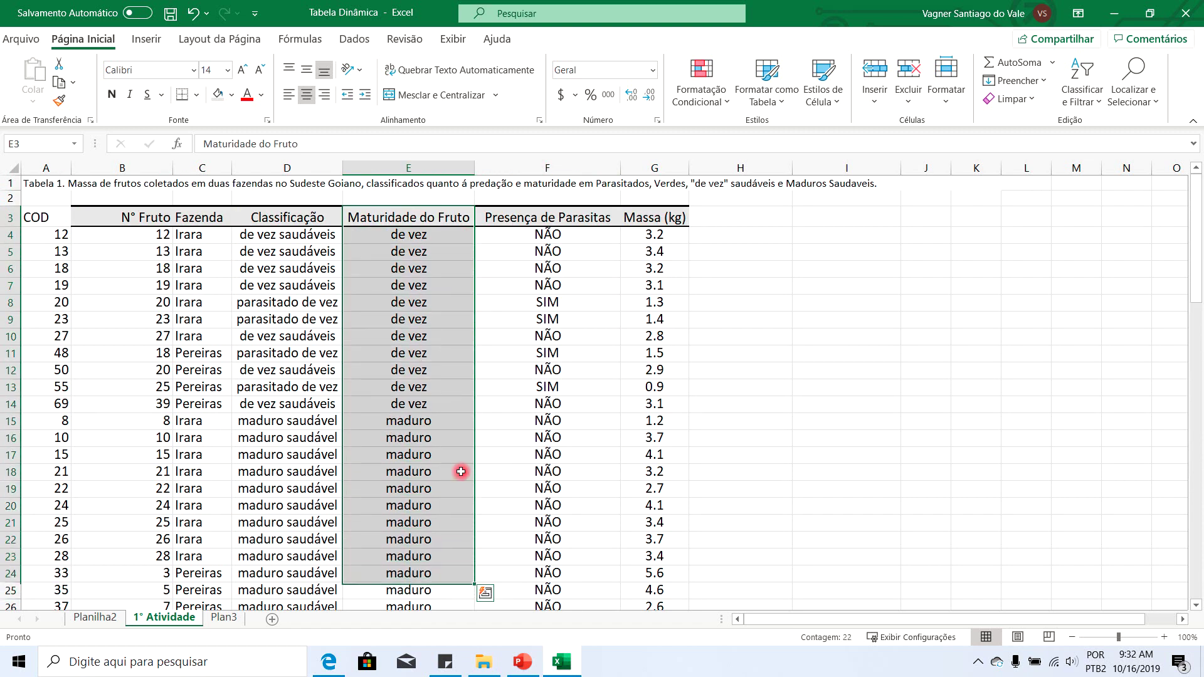
left_click_drag(541, 211, 536, 455)
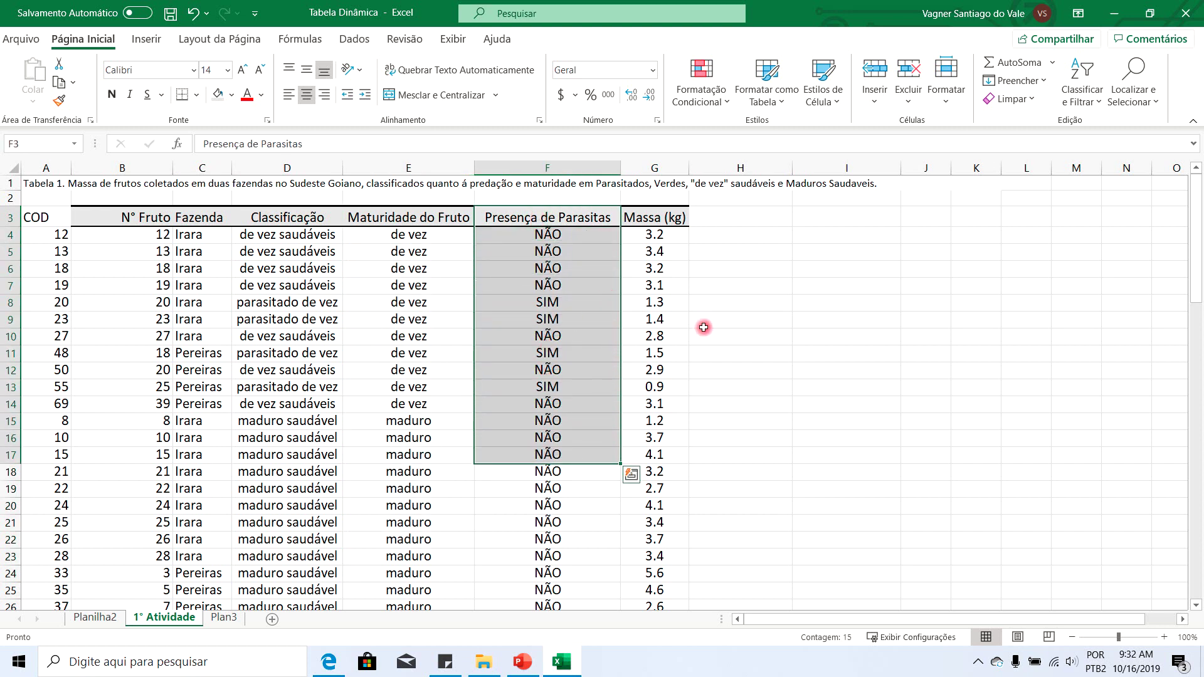
left_click(725, 327)
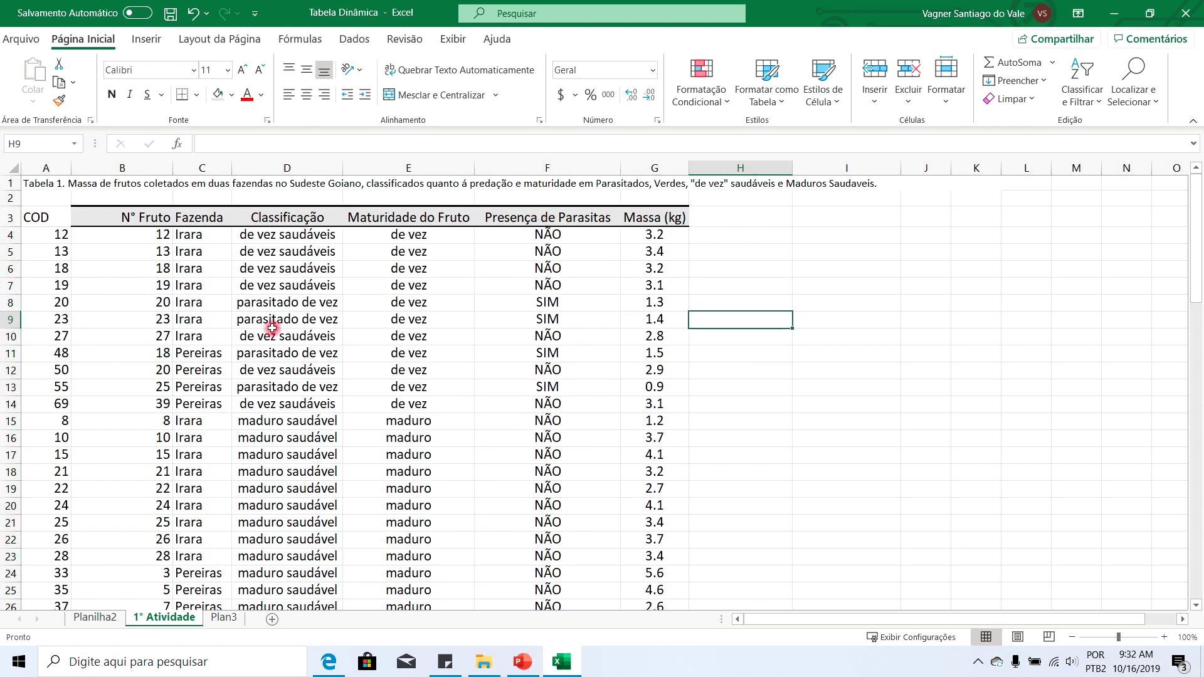
- Insert a pivot table on a new worksheet from the fruit data in B3:G73, leaving out the COD column
left_click_drag(115, 214, 638, 576)
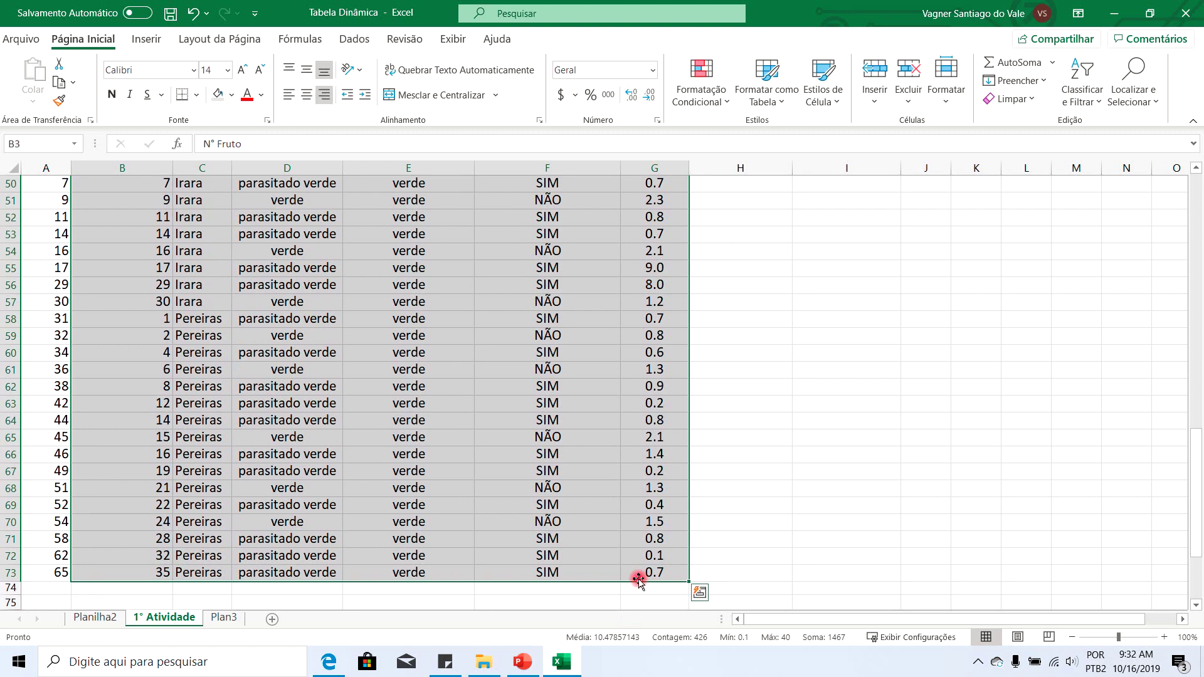
left_click(146, 40)
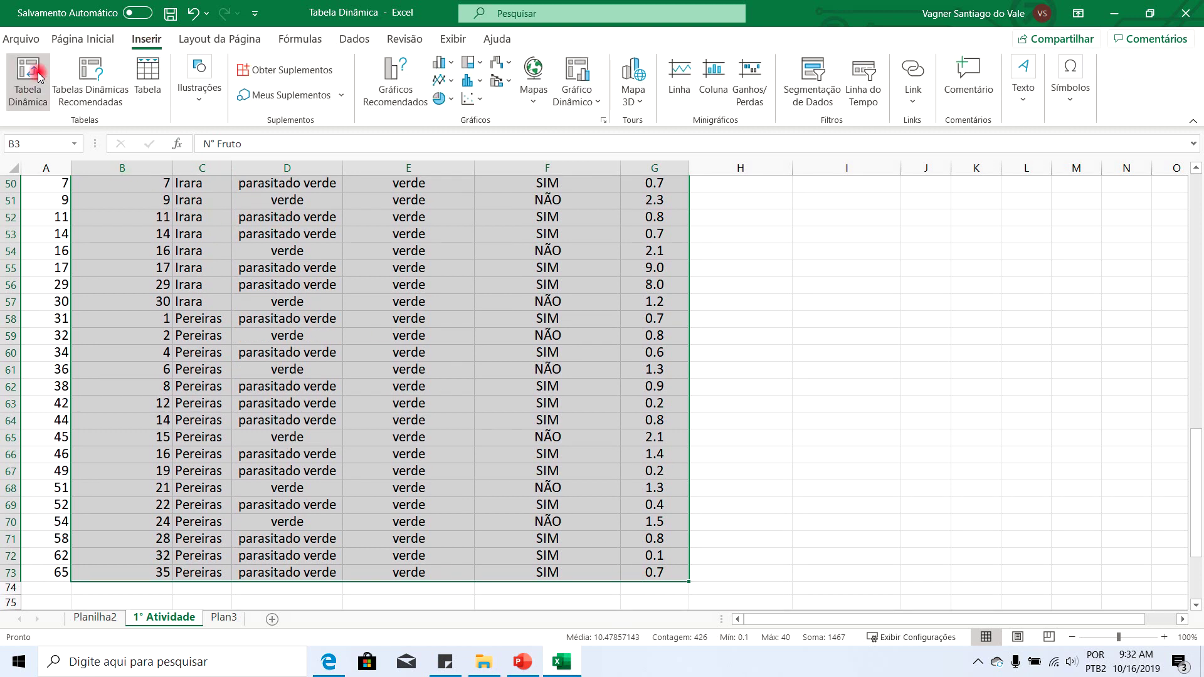
left_click(34, 74)
left_click(732, 423)
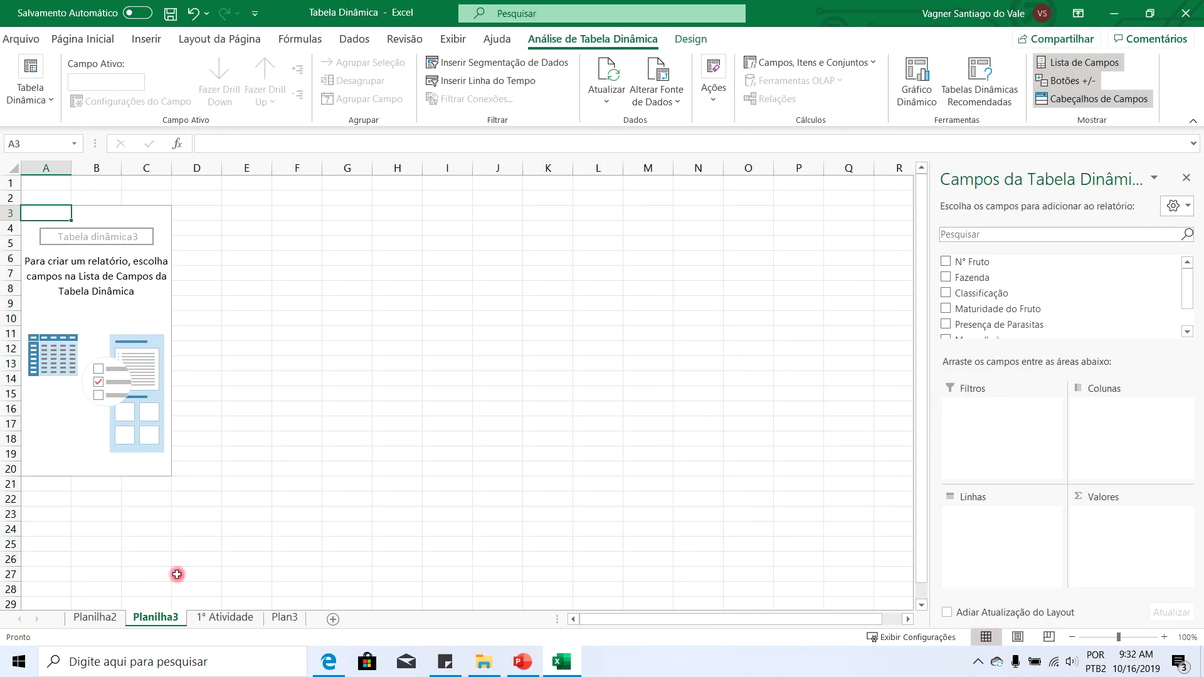
- Compare the pivot table's available fields with the column headers on the 1° Atividade sheet, and return to the pivot table
mouse_move(1187, 276)
left_mouse_down()
mouse_move(1186, 310)
mouse_move(1190, 276)
left_mouse_up()
left_click(225, 617)
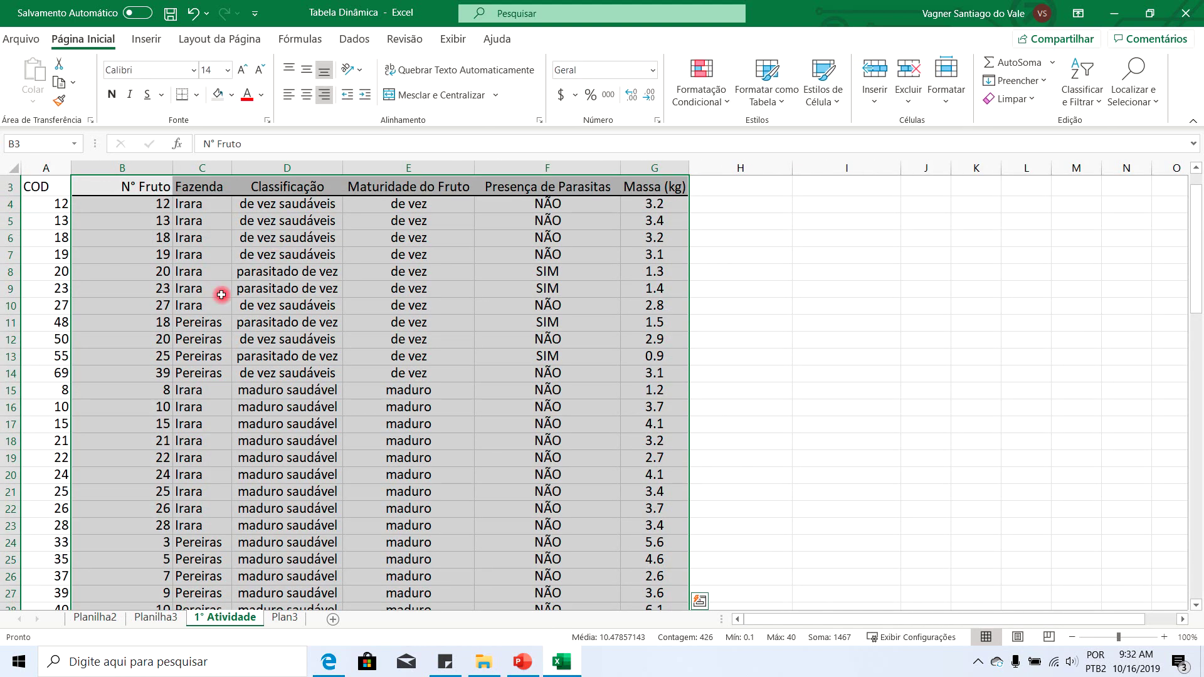
scroll(388, 320, "up", 1)
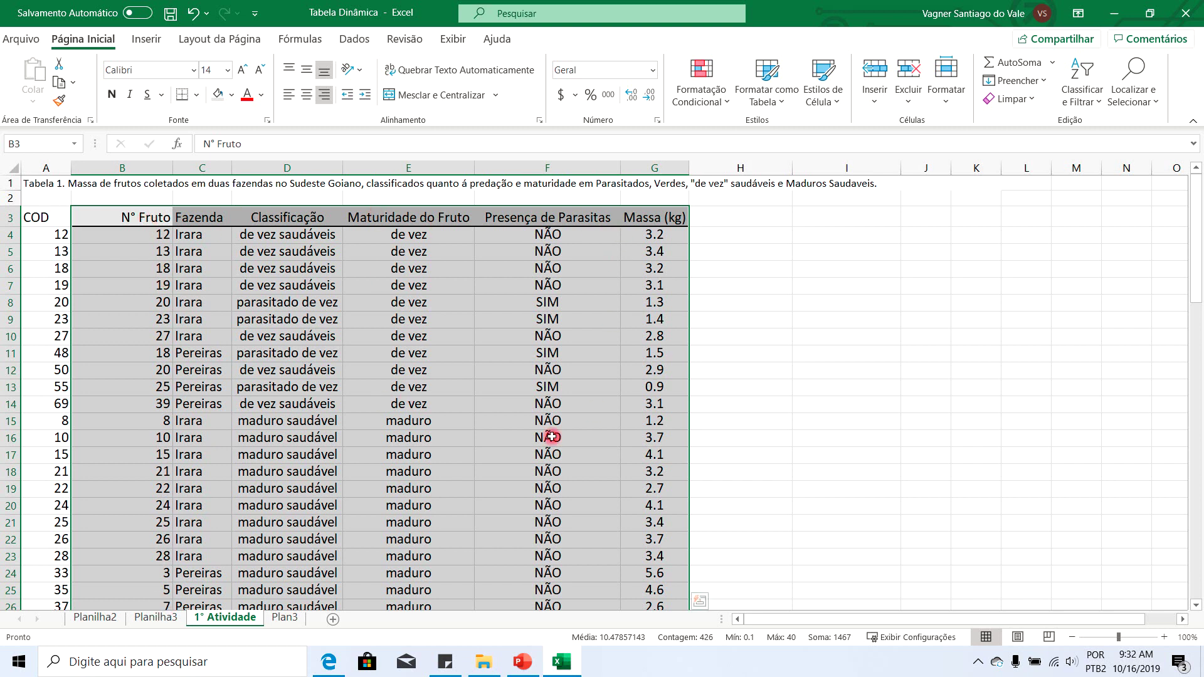
left_click(154, 619)
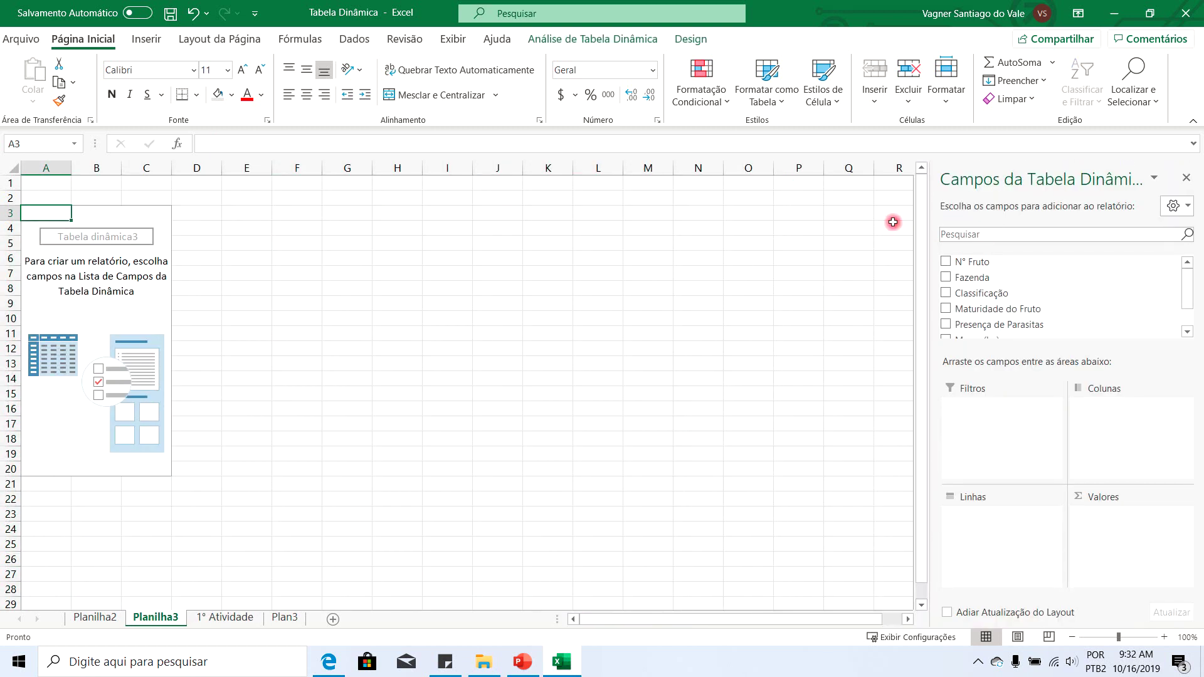
- Place Fazenda in the pivot table's rows and Massa (kg) in its values, and check the sum for each farm
scroll(995, 272, "down", 2)
scroll(995, 261, "up", 2)
left_click_drag(980, 279, 991, 541)
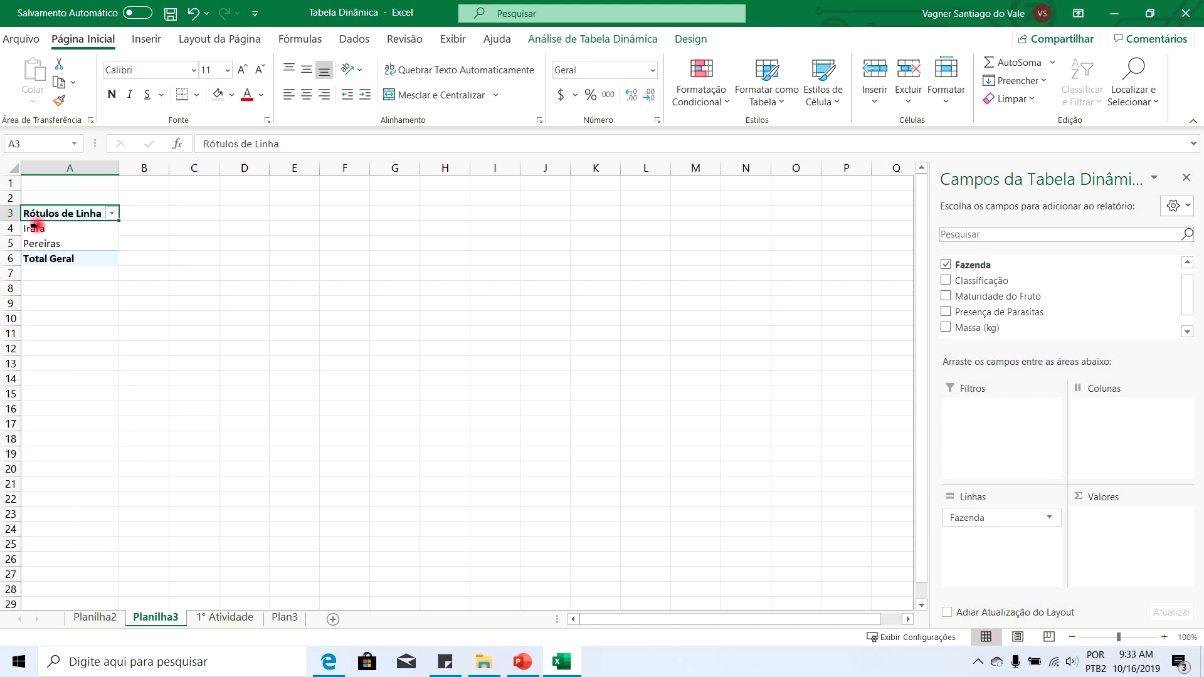
scroll(37, 226, "up", 3)
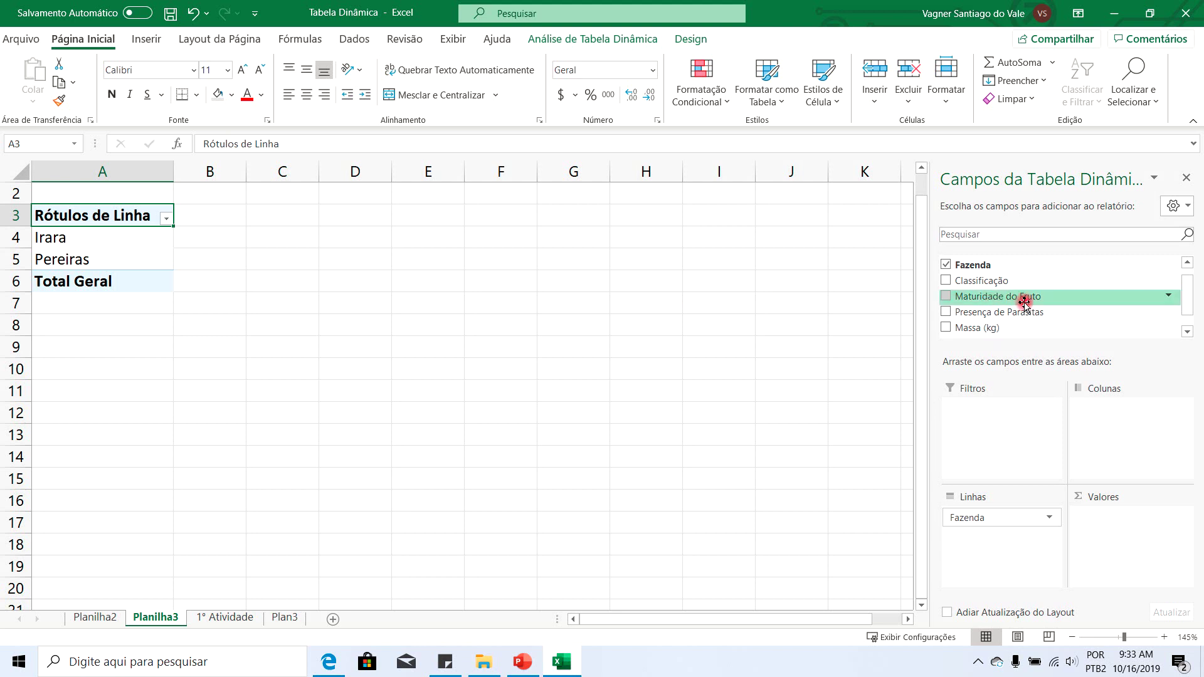
left_click_drag(990, 327, 1123, 544)
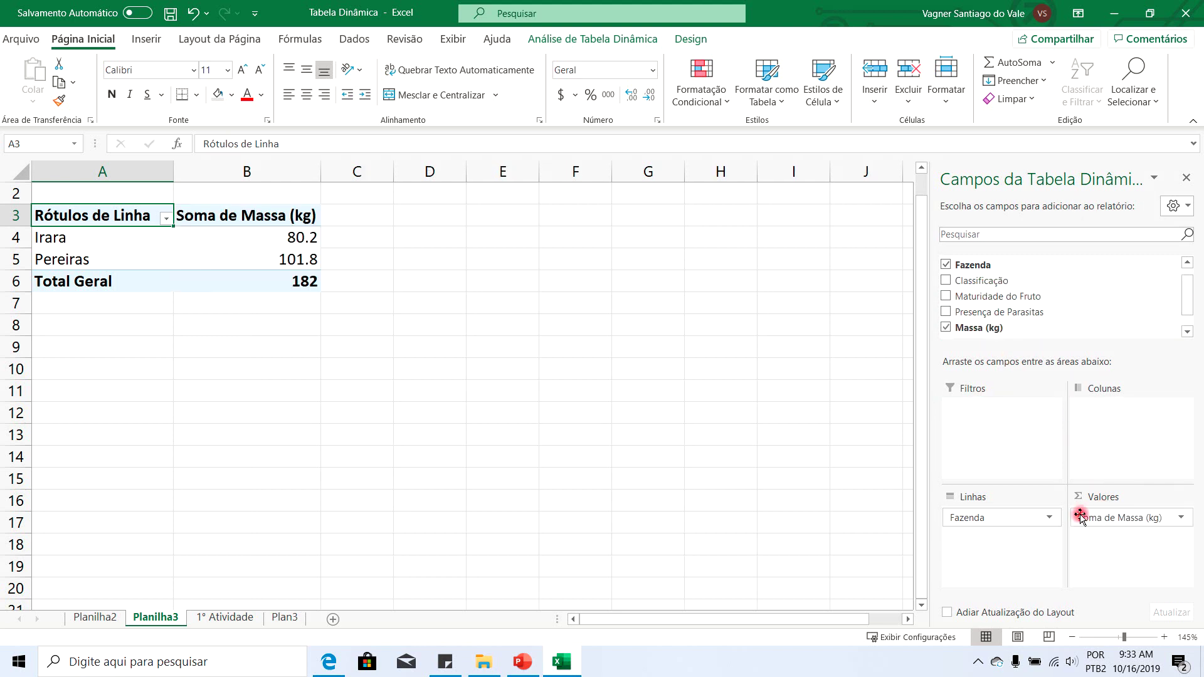
left_click_drag(264, 241, 262, 260)
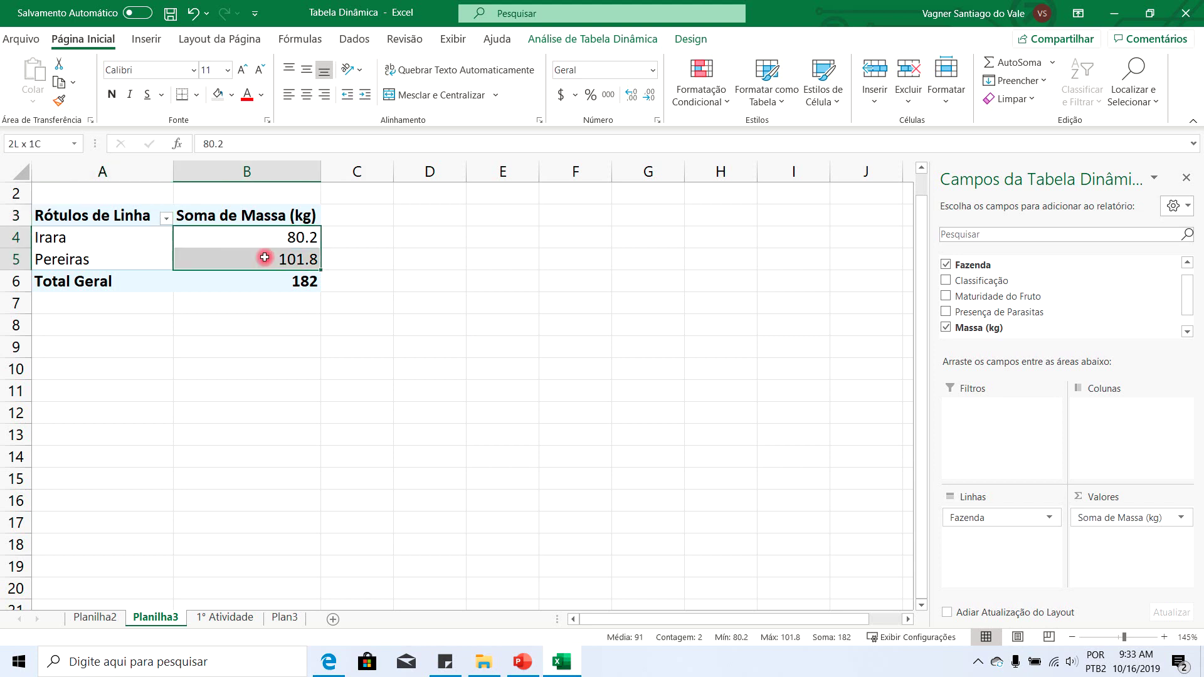
left_click(272, 243)
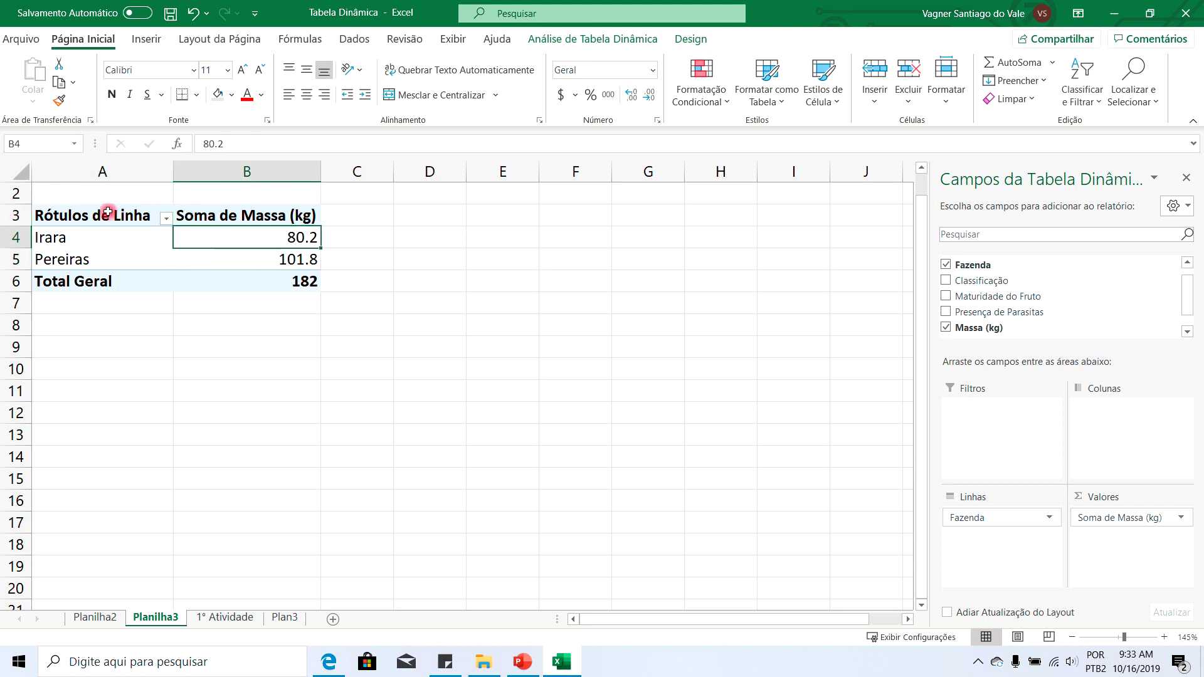
left_click(212, 258)
- Change the Massa (kg) value field to be summarised by Média instead of Soma
left_click(1179, 518)
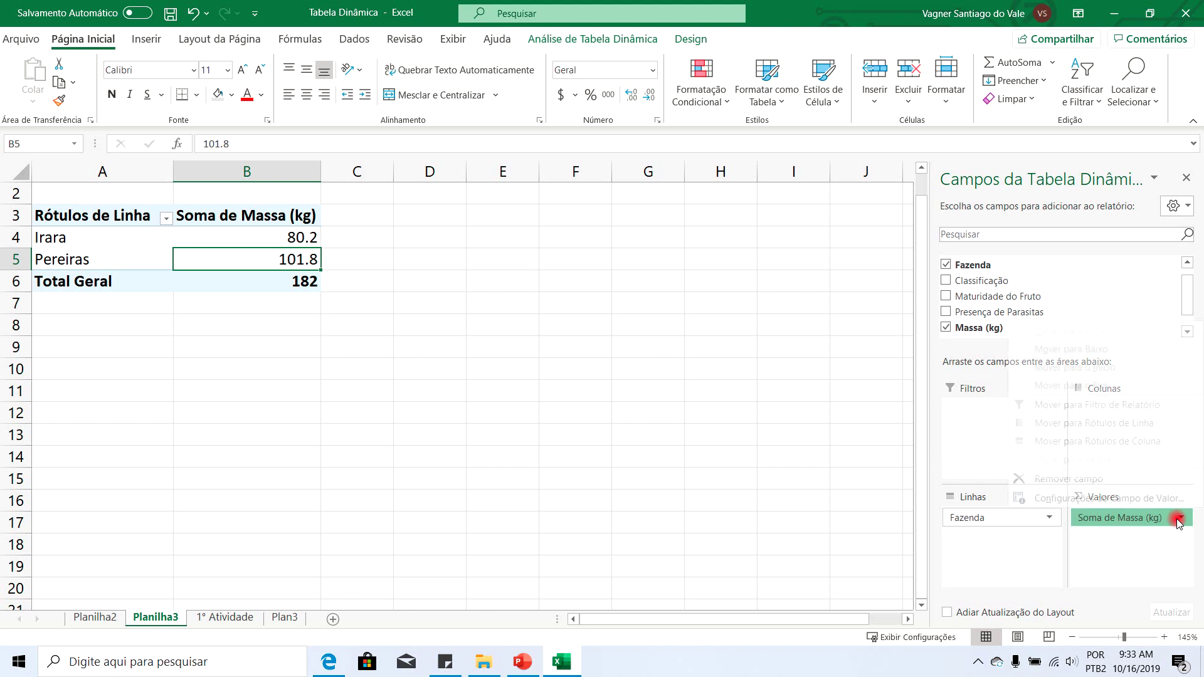
left_click(1174, 543)
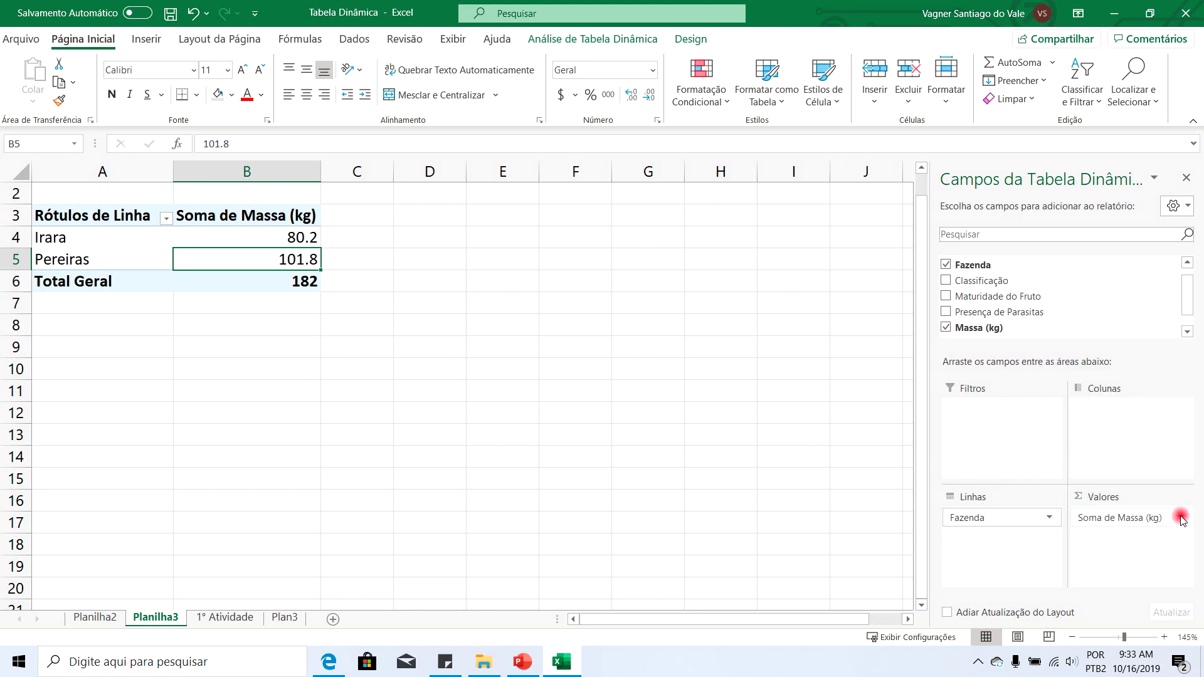
left_click(1181, 519)
left_click(1112, 500)
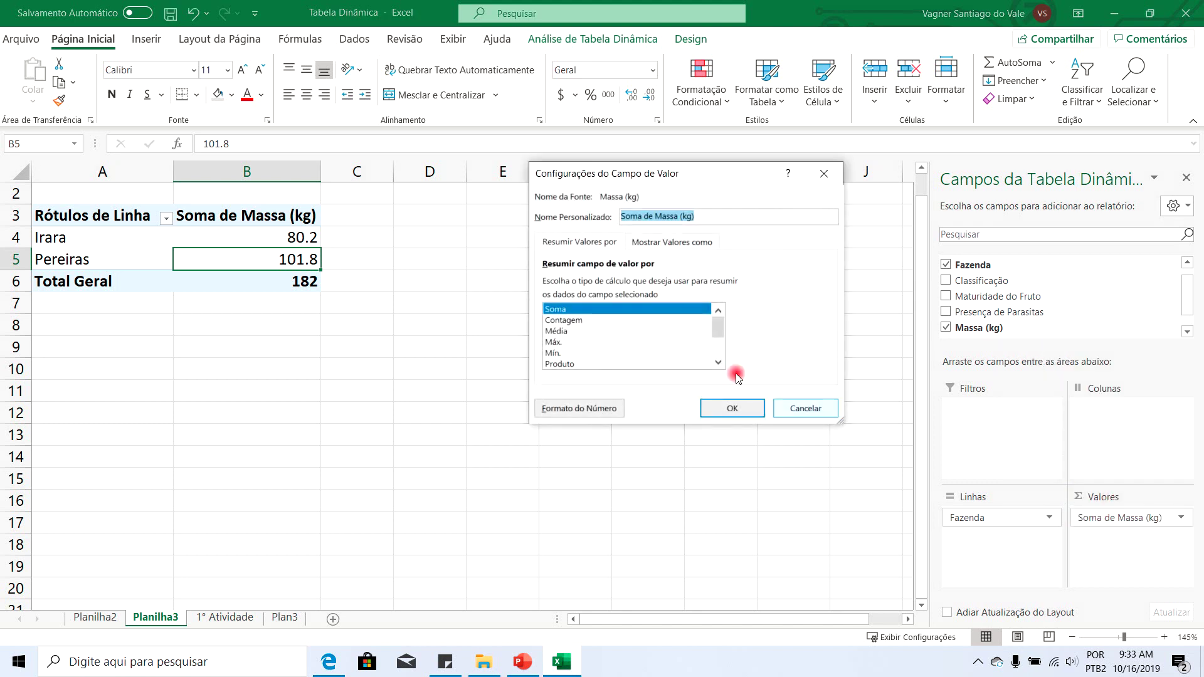
left_click(555, 333)
left_click(727, 410)
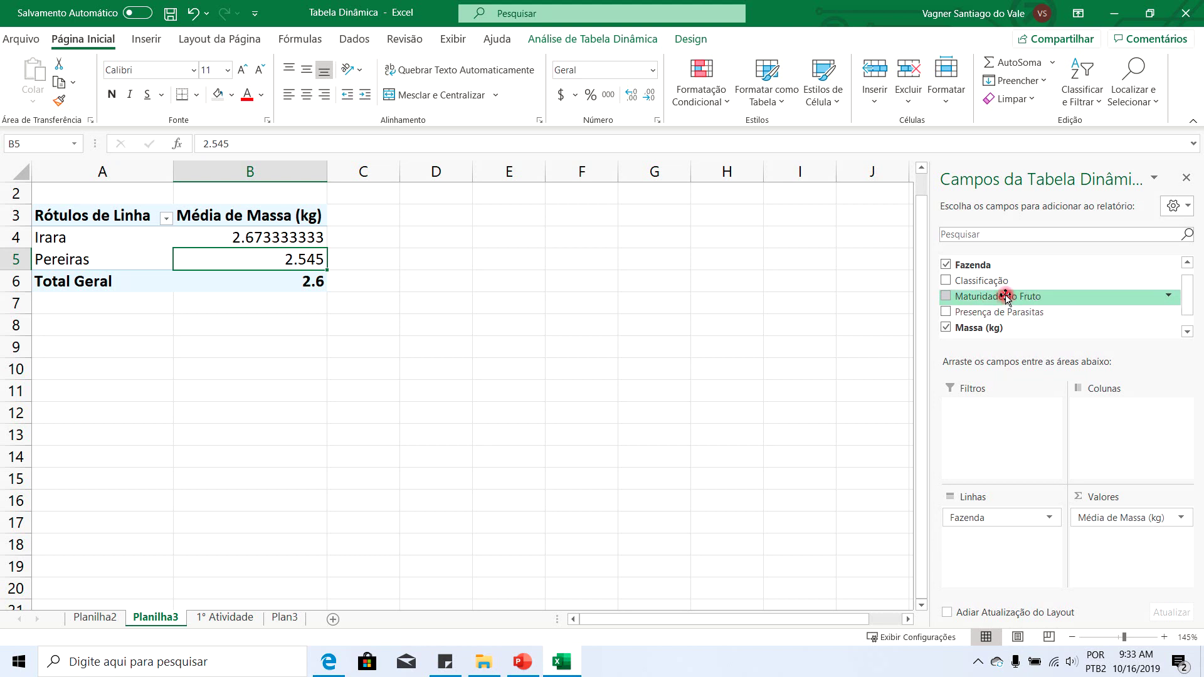
- Add Maturidade do Fruto to the rows beneath Fazenda and review the mean masses for Irara's ripeness categories
left_click_drag(1006, 296, 992, 544)
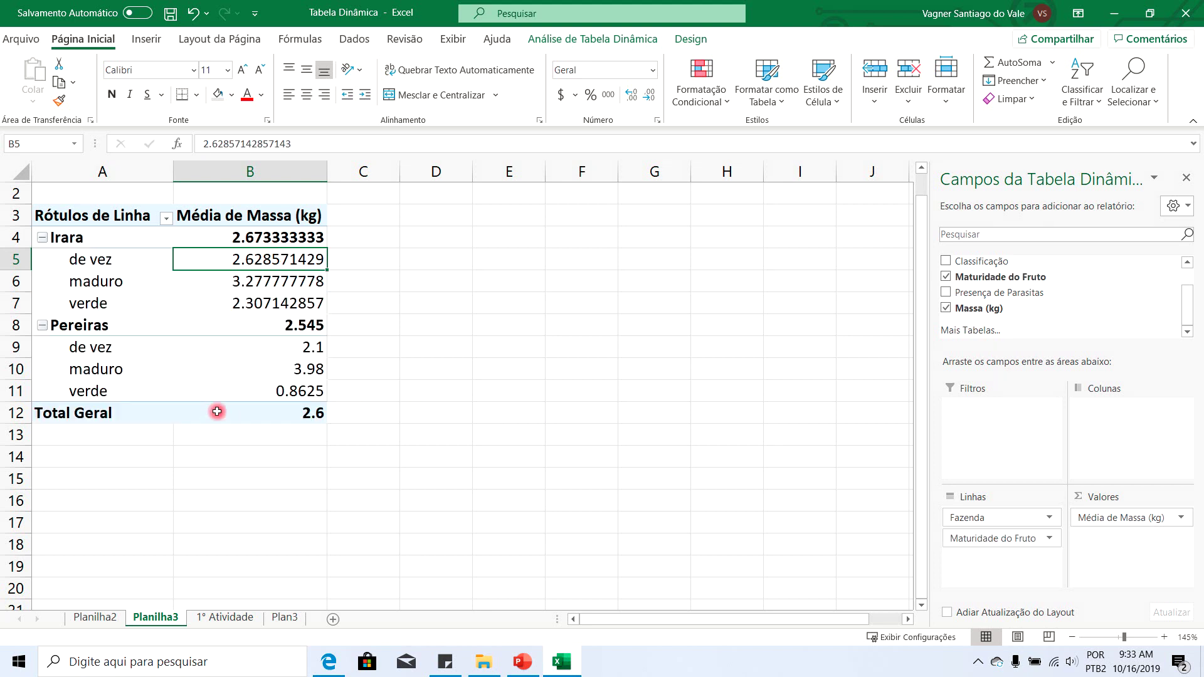
left_click(82, 232)
left_click_drag(107, 236, 270, 238)
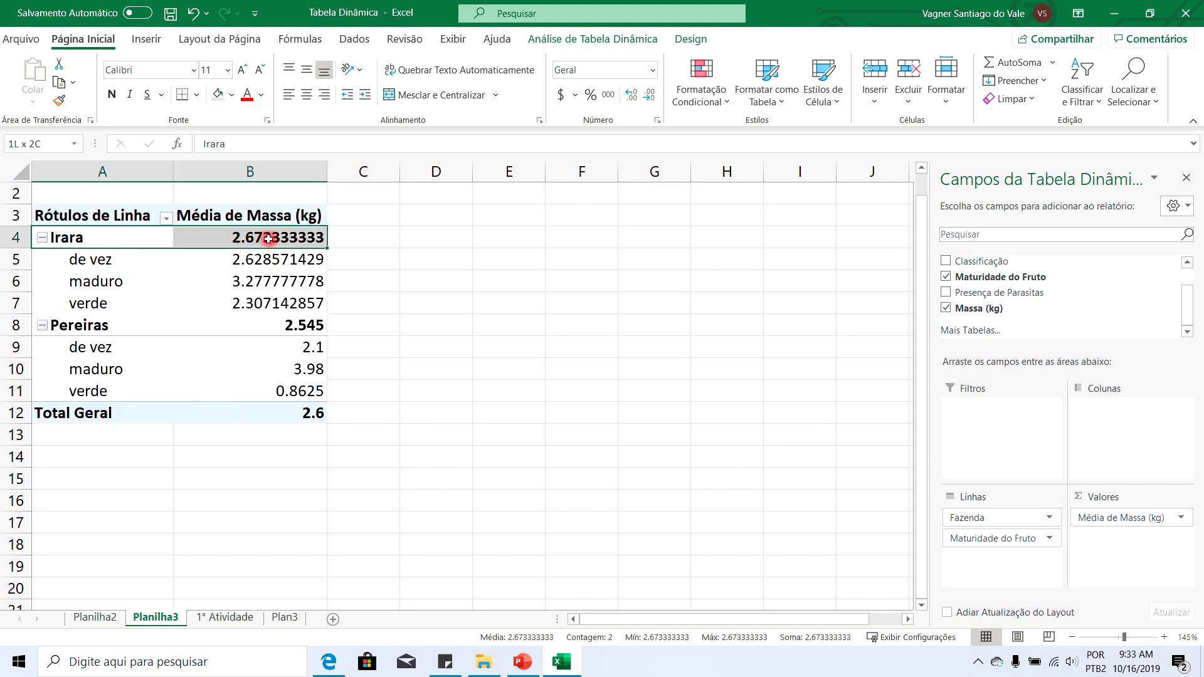
left_click(247, 289)
left_click_drag(116, 260, 281, 306)
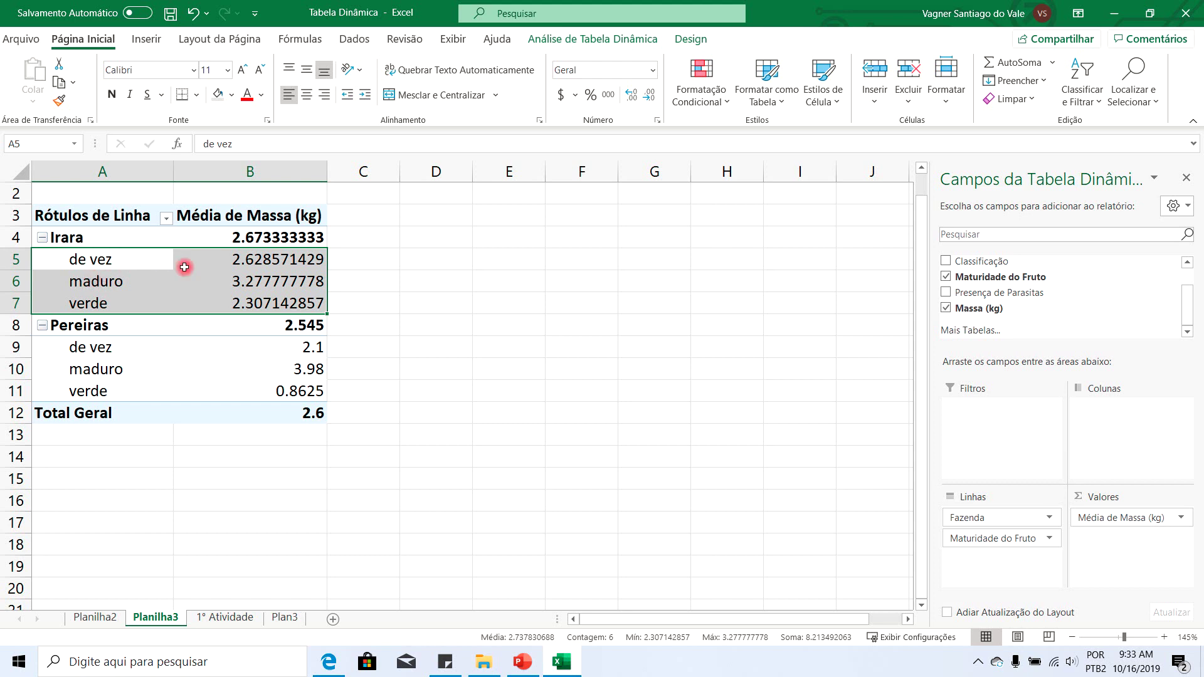
left_click_drag(252, 257, 261, 303)
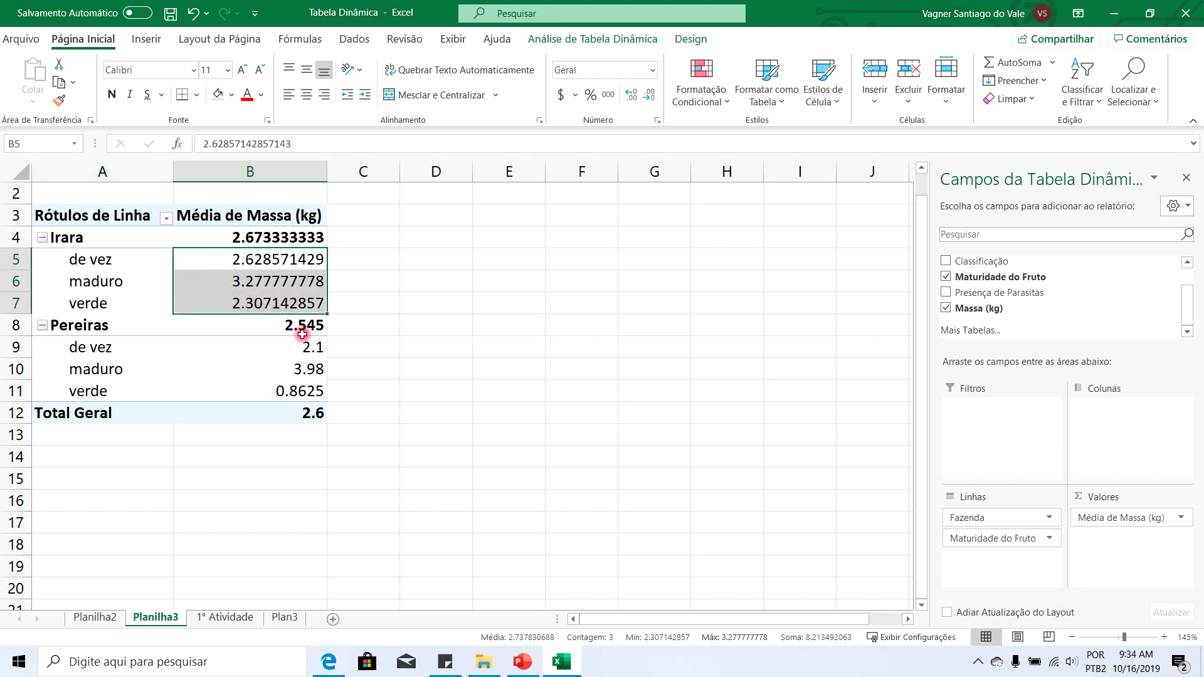
left_click(404, 339)
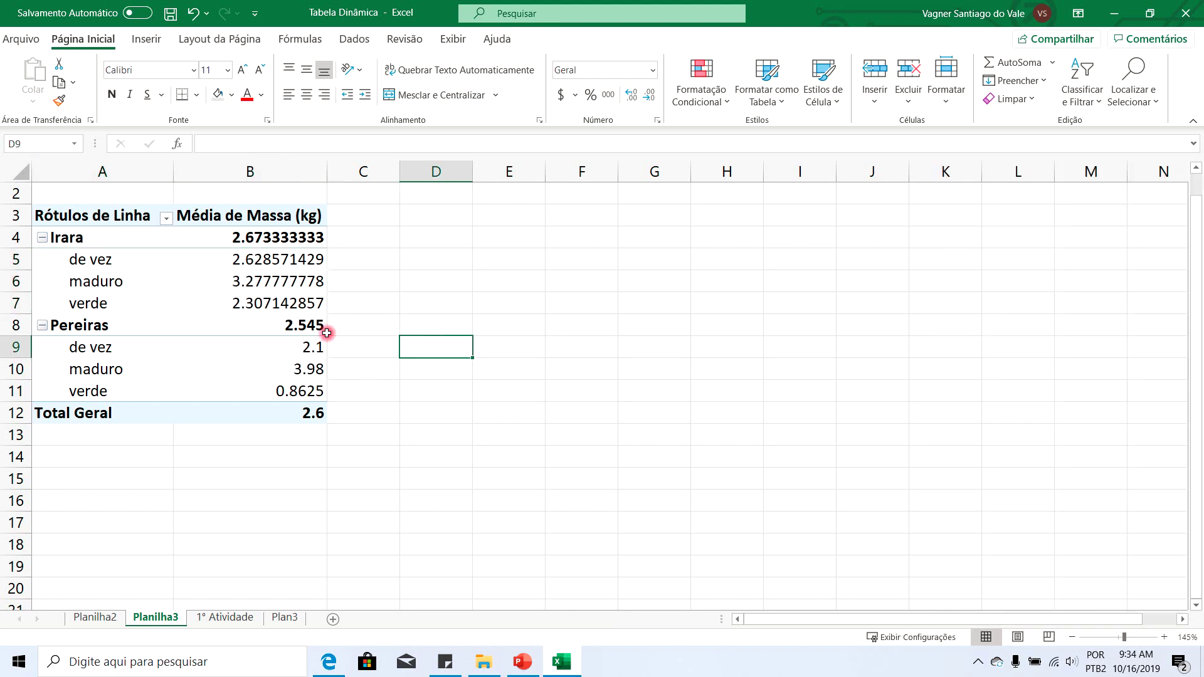
left_click(235, 288)
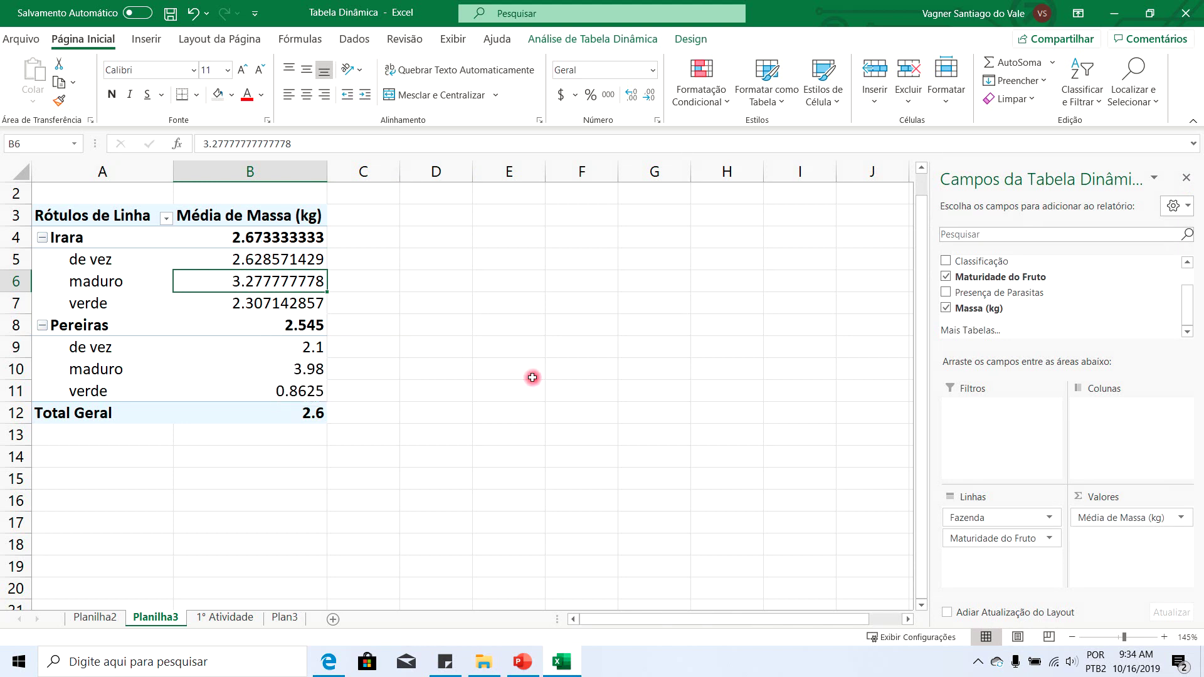
- Add Presença de Parasitas as the third row field and place Massa (kg) back in the values as a sum
left_click_drag(986, 312, 999, 306)
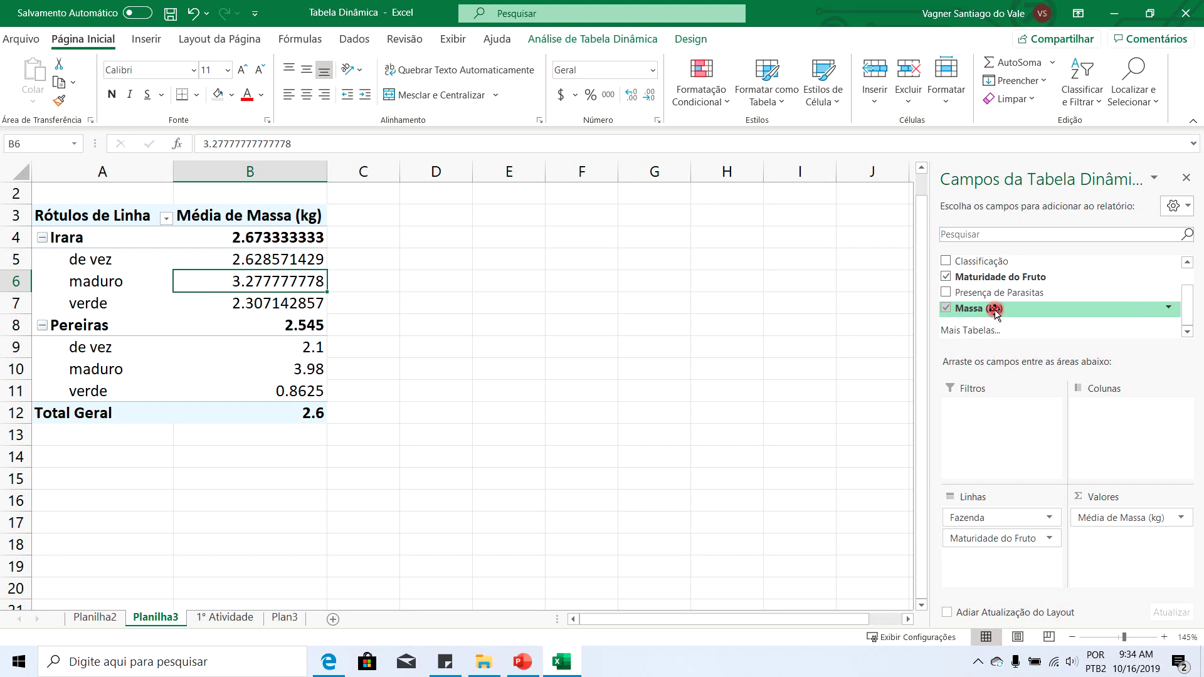
left_click_drag(994, 312, 980, 561)
left_click(946, 308)
left_click_drag(980, 312, 1091, 530)
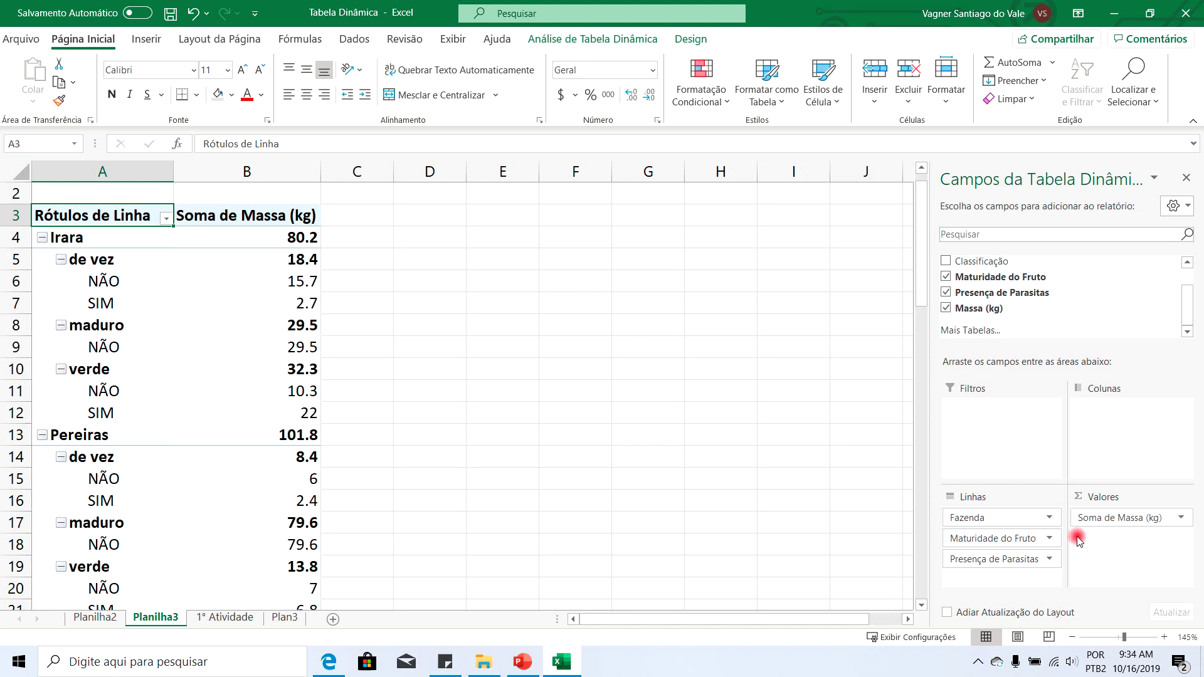
- Examine the summed masses by farm, ripeness and parasite presence, focusing on Irara's de vez fruits with NÃO and SIM
left_click(73, 238)
left_click(131, 259)
left_click_drag(125, 283, 301, 280)
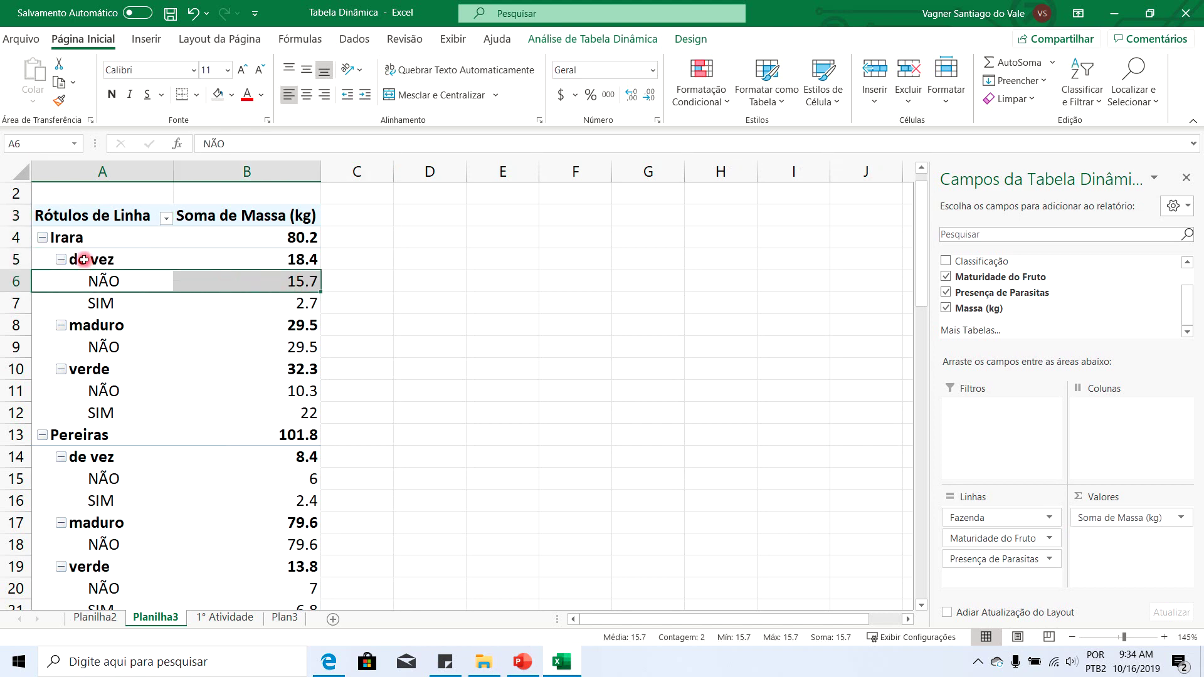
left_click(83, 259)
left_click_drag(100, 304, 301, 306)
scroll(367, 347, "down", 1)
scroll(366, 341, "up", 1)
left_click(298, 301)
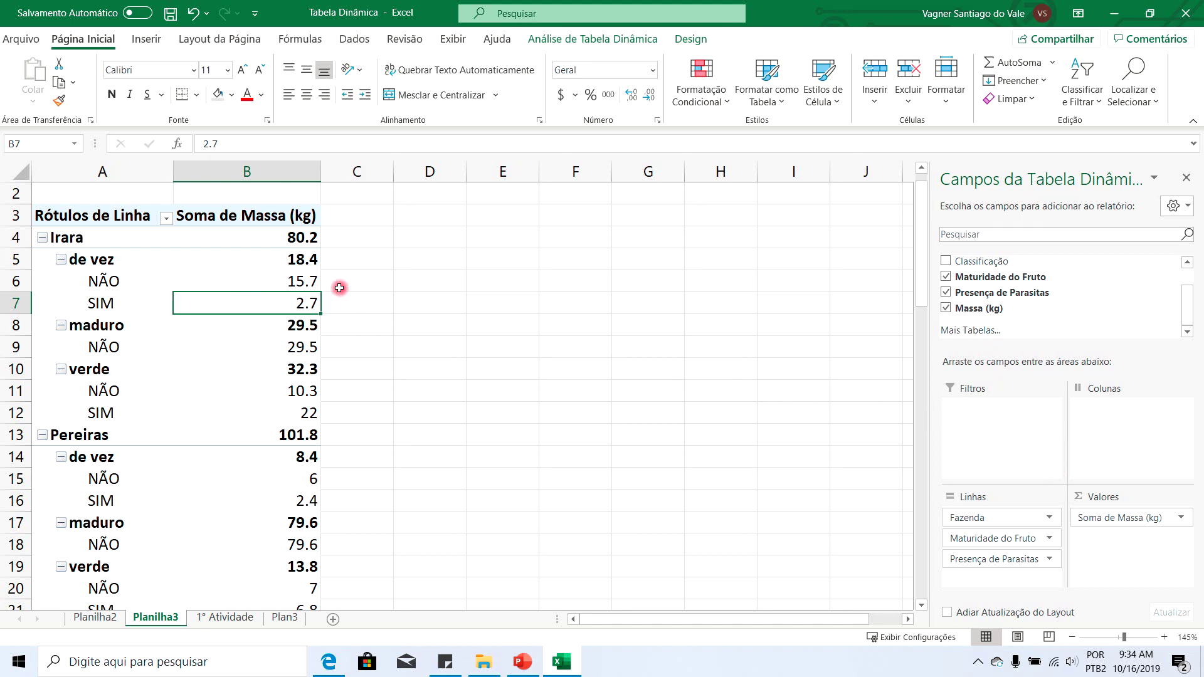
scroll(374, 317, "down", 3)
scroll(372, 325, "up", 3)
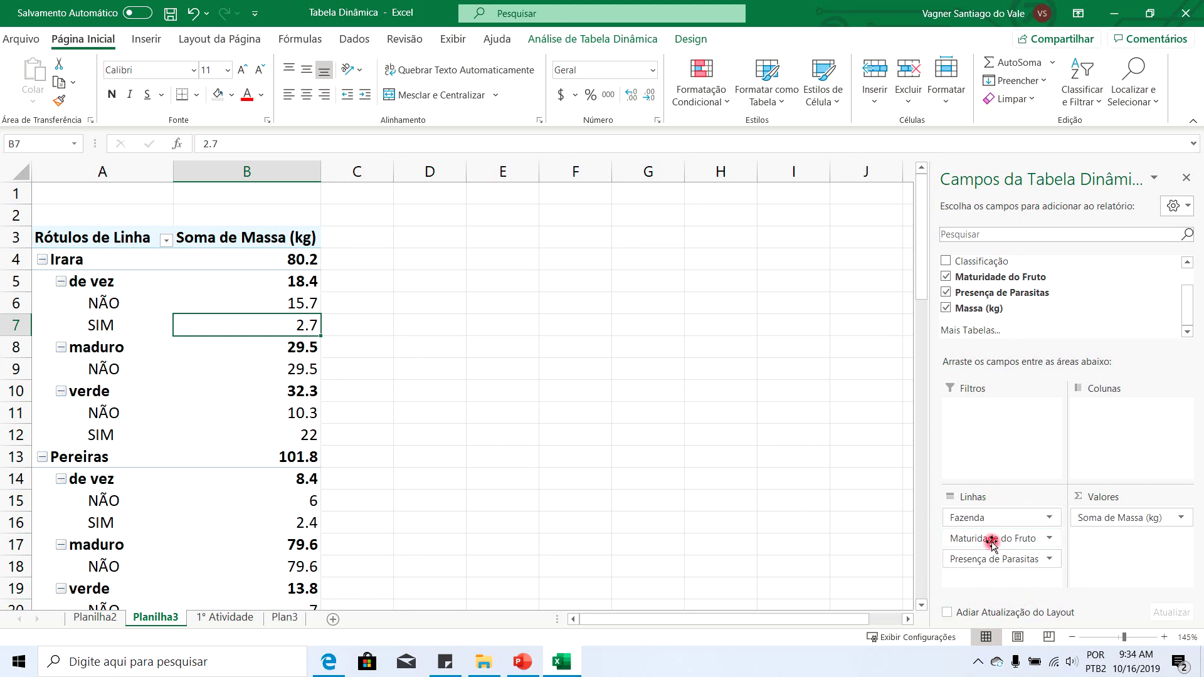
- Move Maturidade do Fruto from the rows to the columns and review the row labels, ripeness columns and Total Geral
left_click_drag(989, 541, 1112, 427)
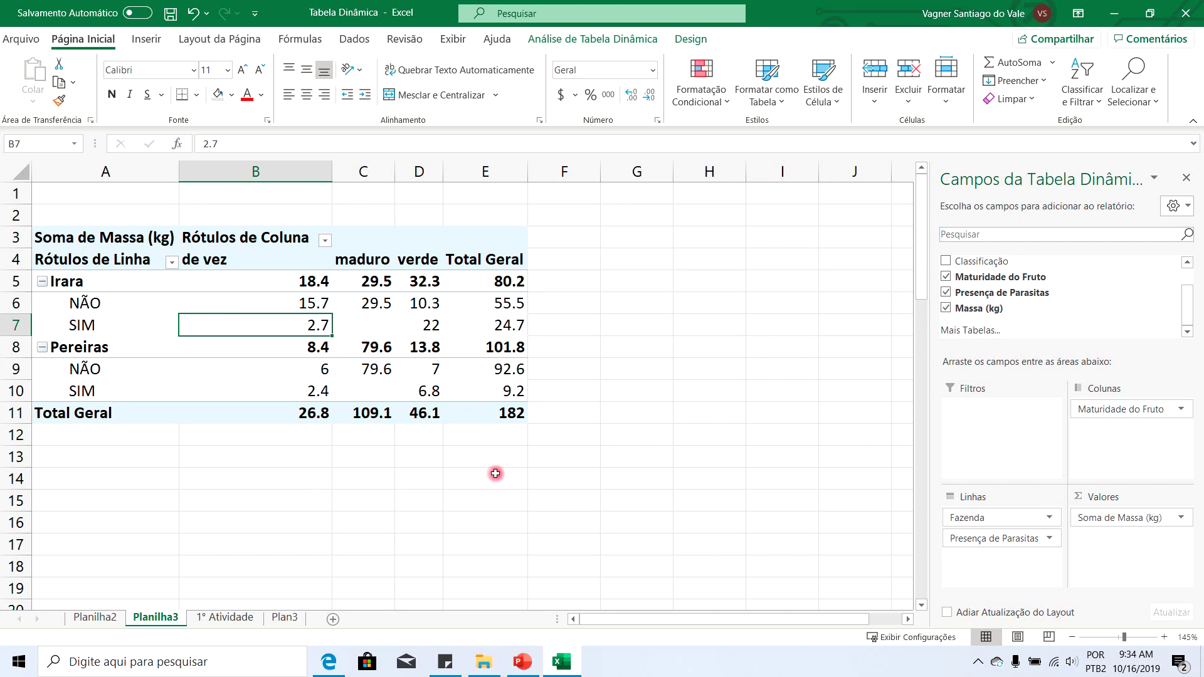
left_click(79, 283)
left_click(100, 306)
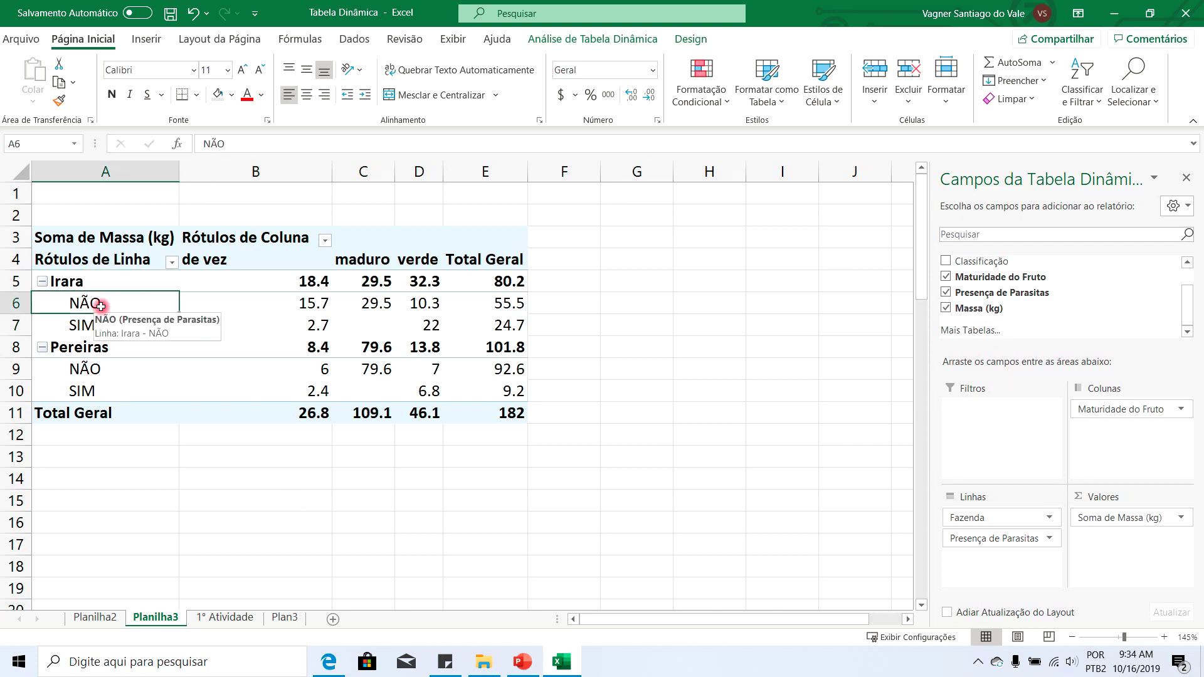
left_click(91, 327)
left_click_drag(304, 277, 295, 414)
left_click_drag(363, 260, 375, 390)
left_click_drag(419, 263, 426, 419)
left_click_drag(480, 257, 525, 406)
left_click(628, 390)
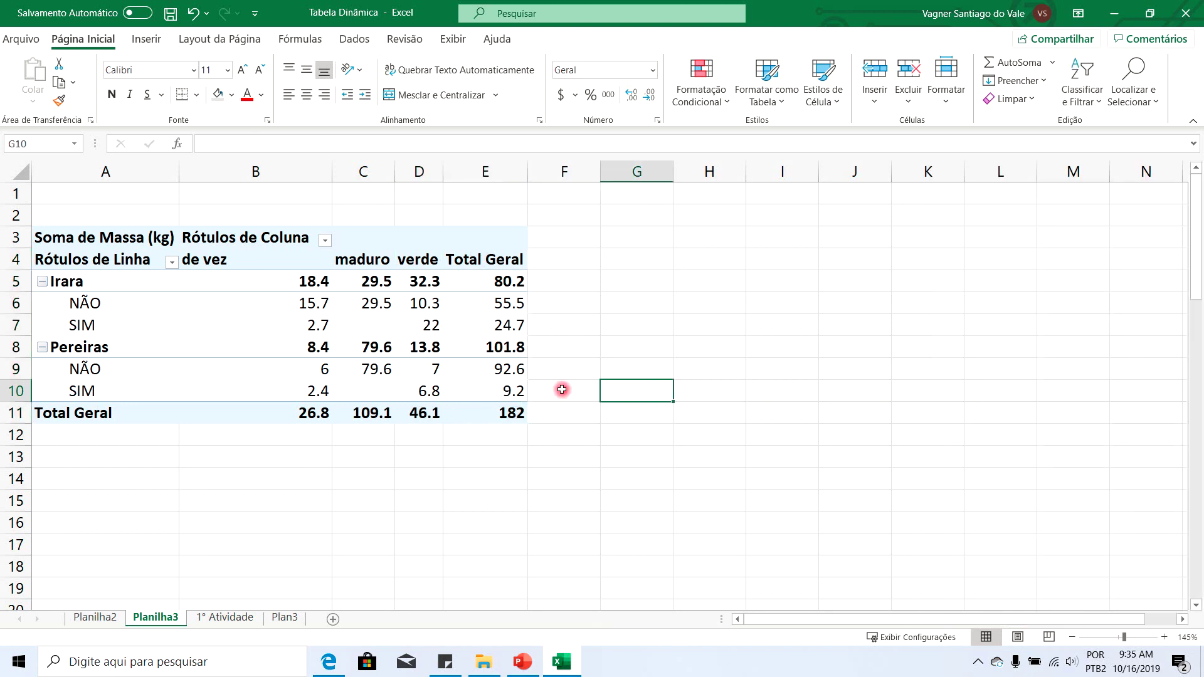
- Move Maturidade do Fruto from the columns back to the rows, between Fazenda and Presença de Parasitas, and review the table
left_click(367, 369)
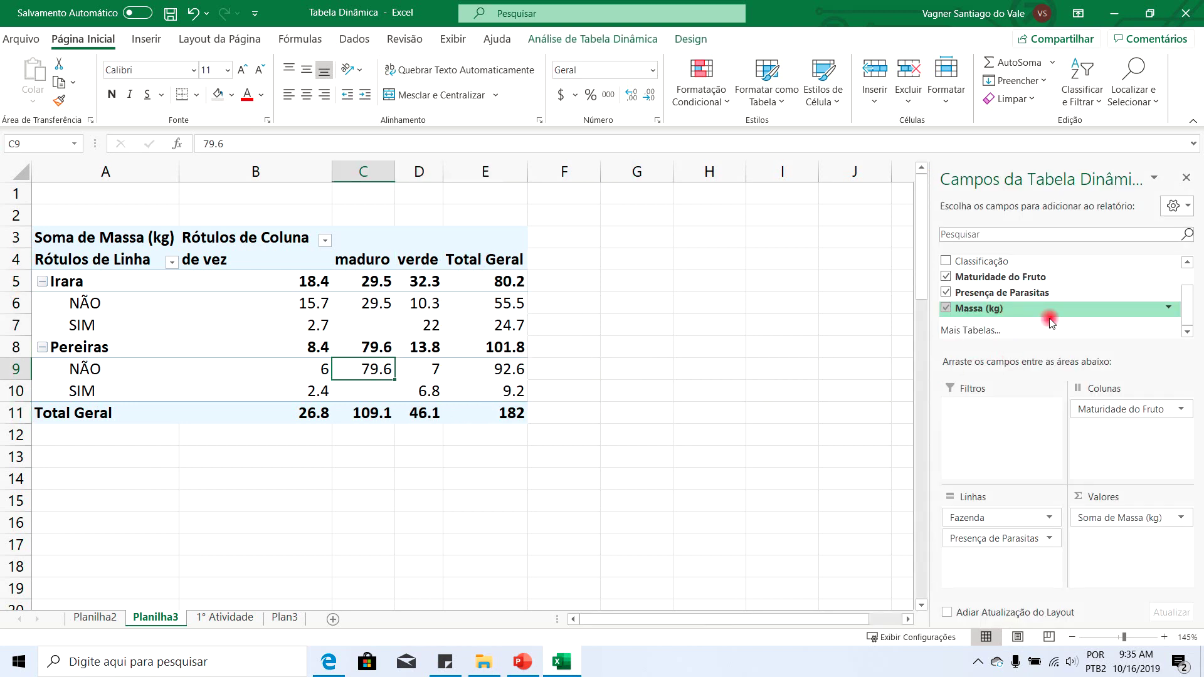
left_click_drag(1104, 409, 1008, 530)
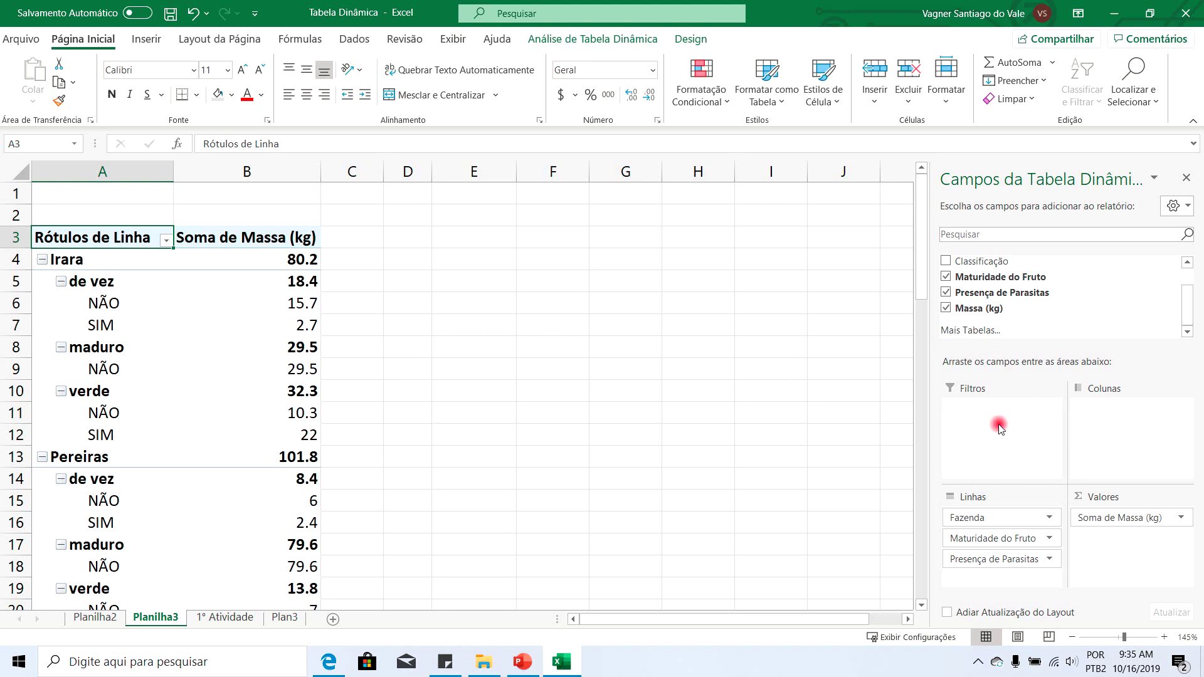
scroll(382, 401, "down", 1)
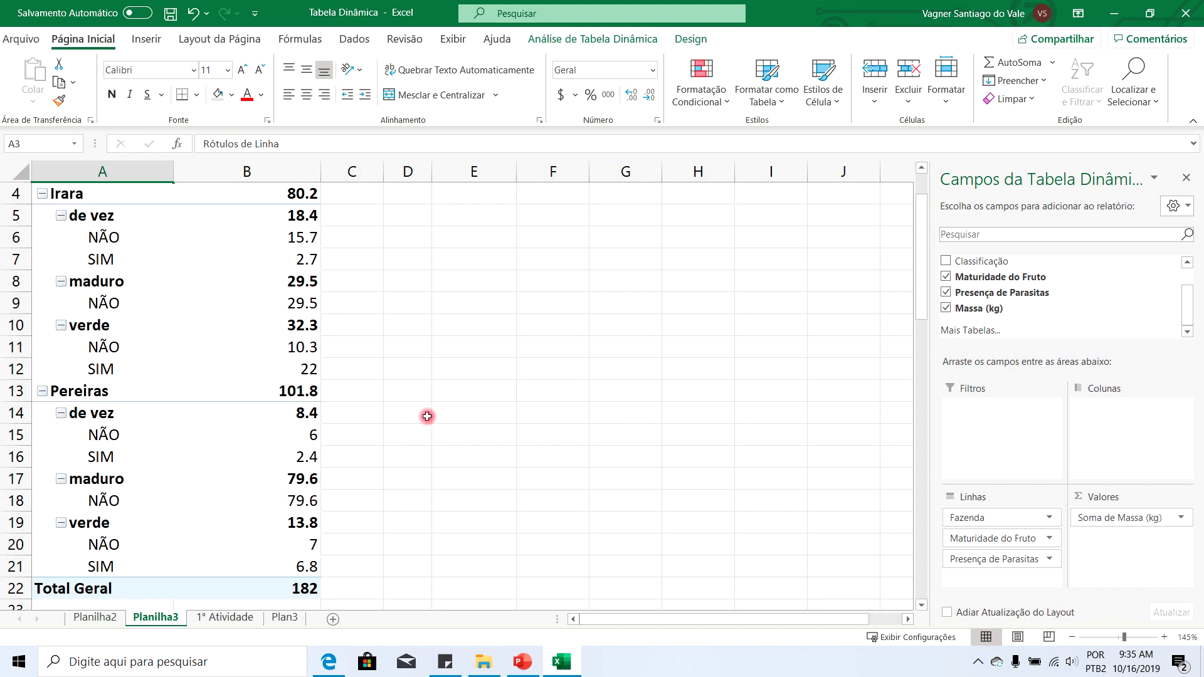
scroll(408, 414, "up", 1)
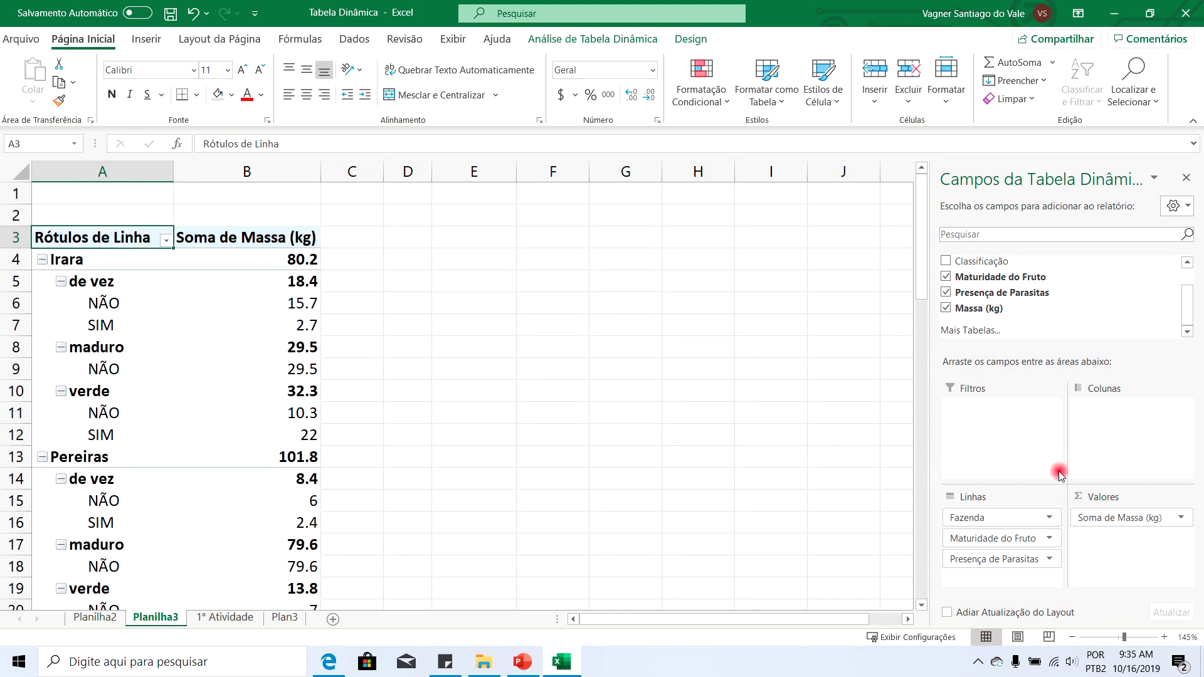
- Change the Massa (kg) value field's summary calculation to Média
left_click(1104, 518)
left_click(1101, 500)
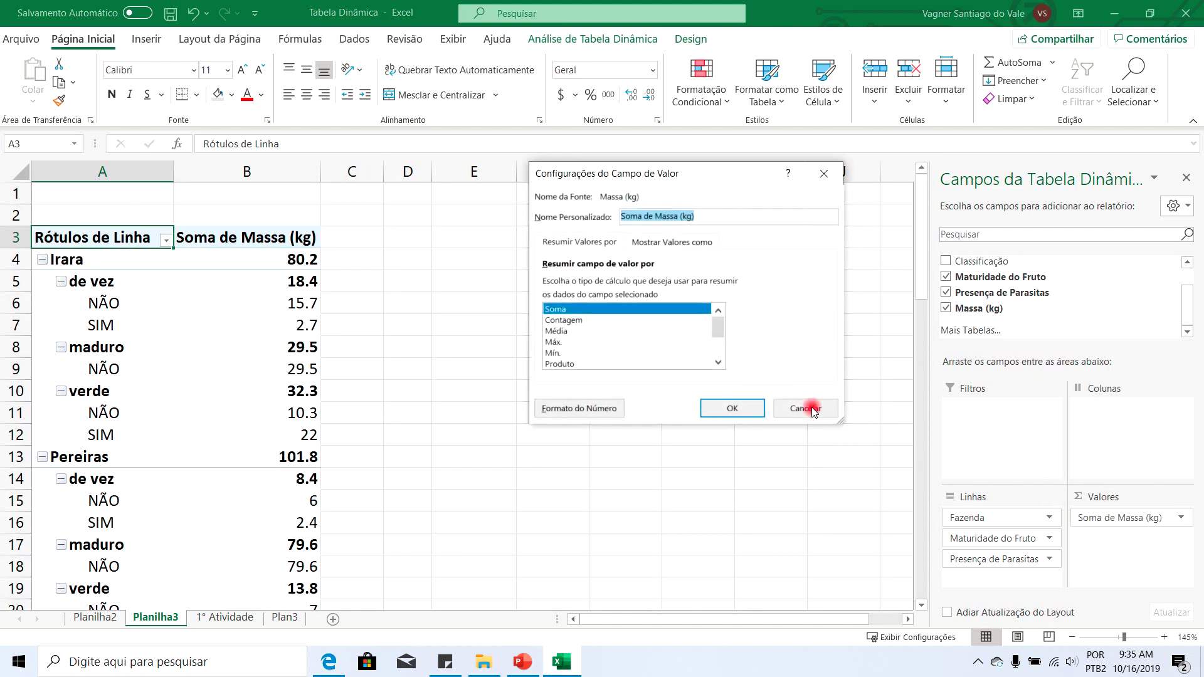
left_click(564, 330)
left_click(732, 408)
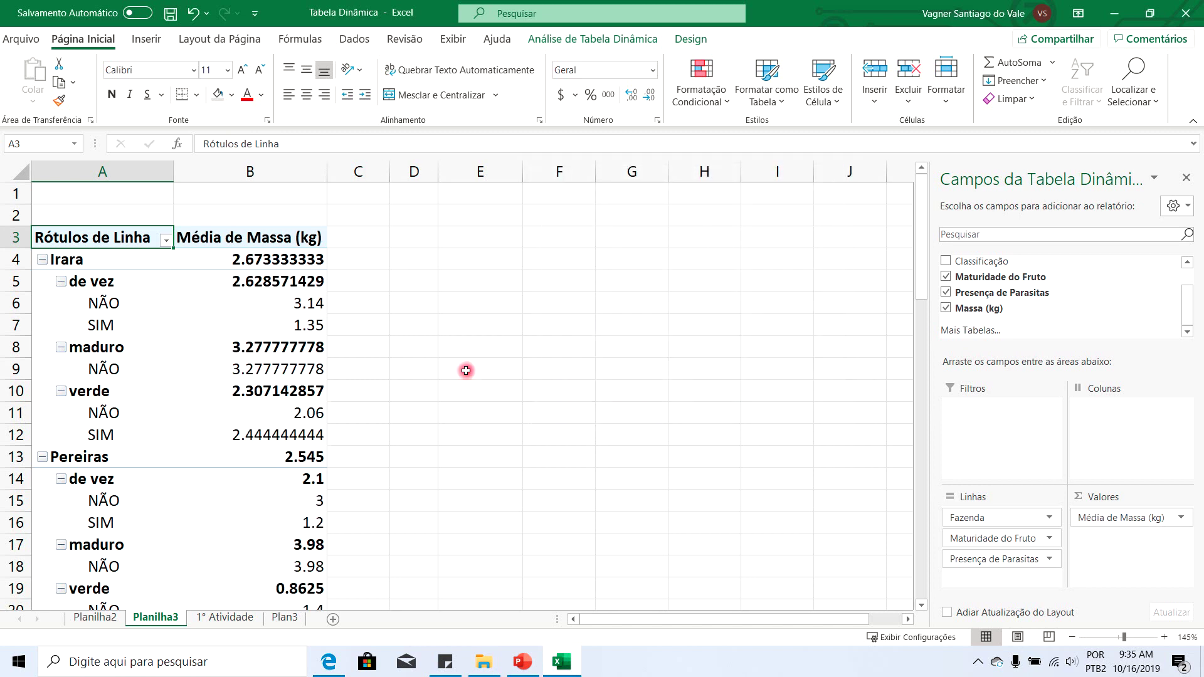
- Add Massa (kg) to the values a second time and summarise this new field by Máx
left_click_drag(988, 316, 1121, 546)
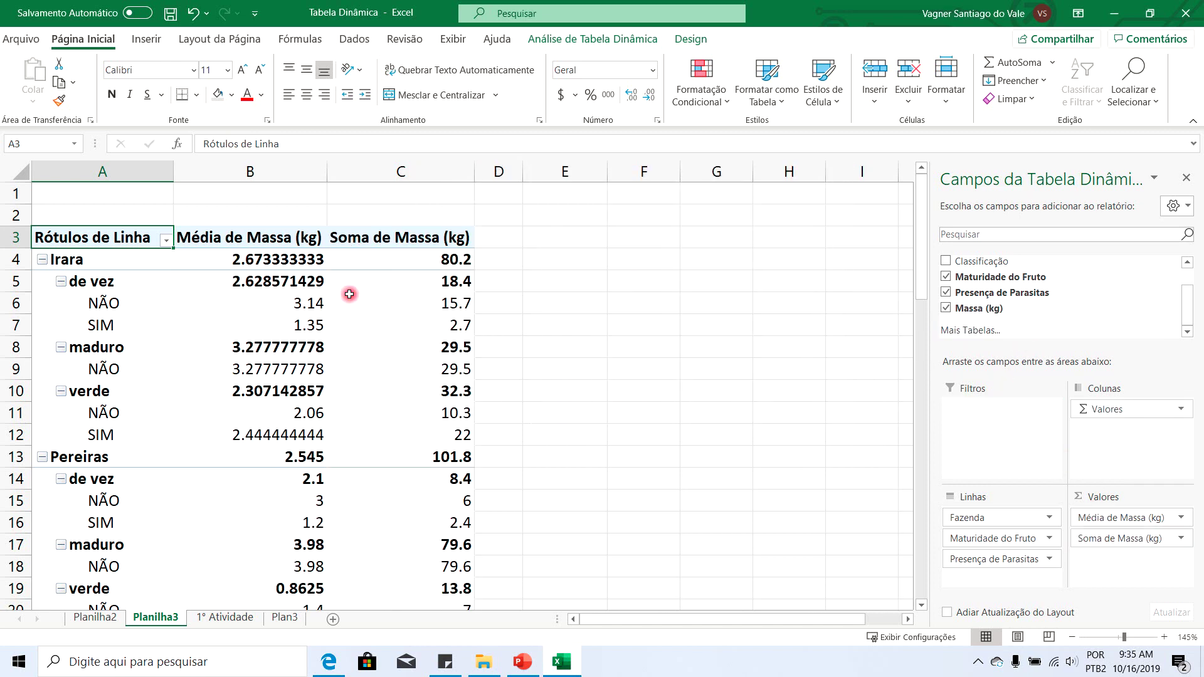
left_click(1080, 540)
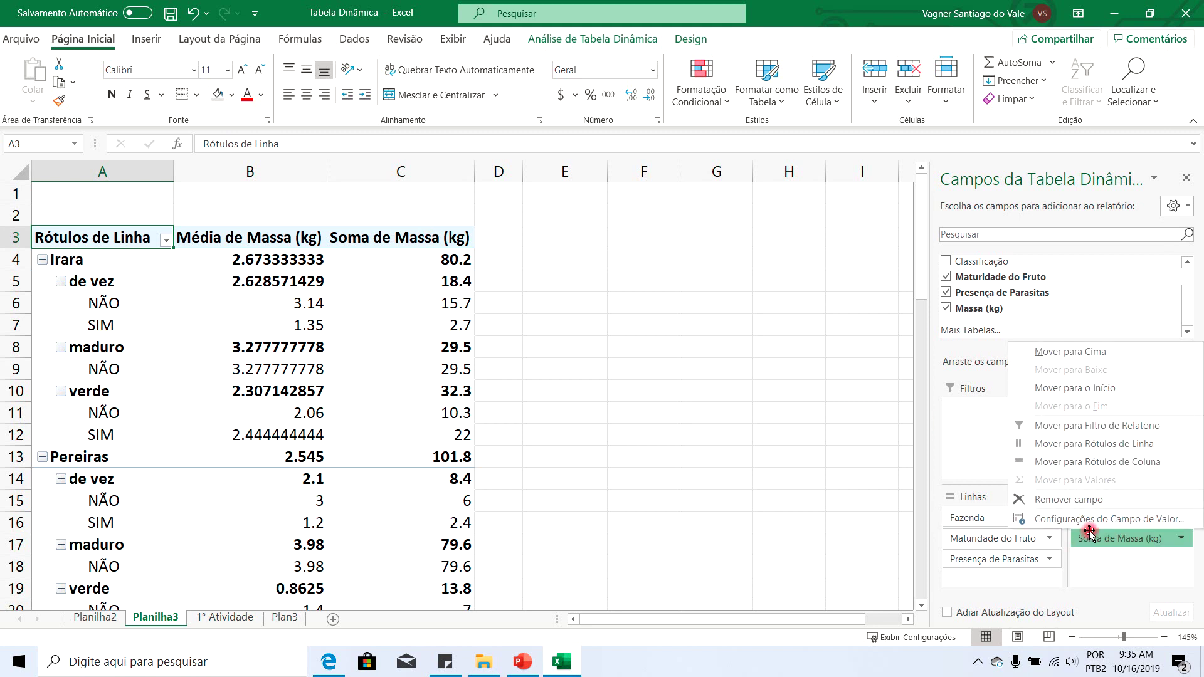
left_click(1096, 521)
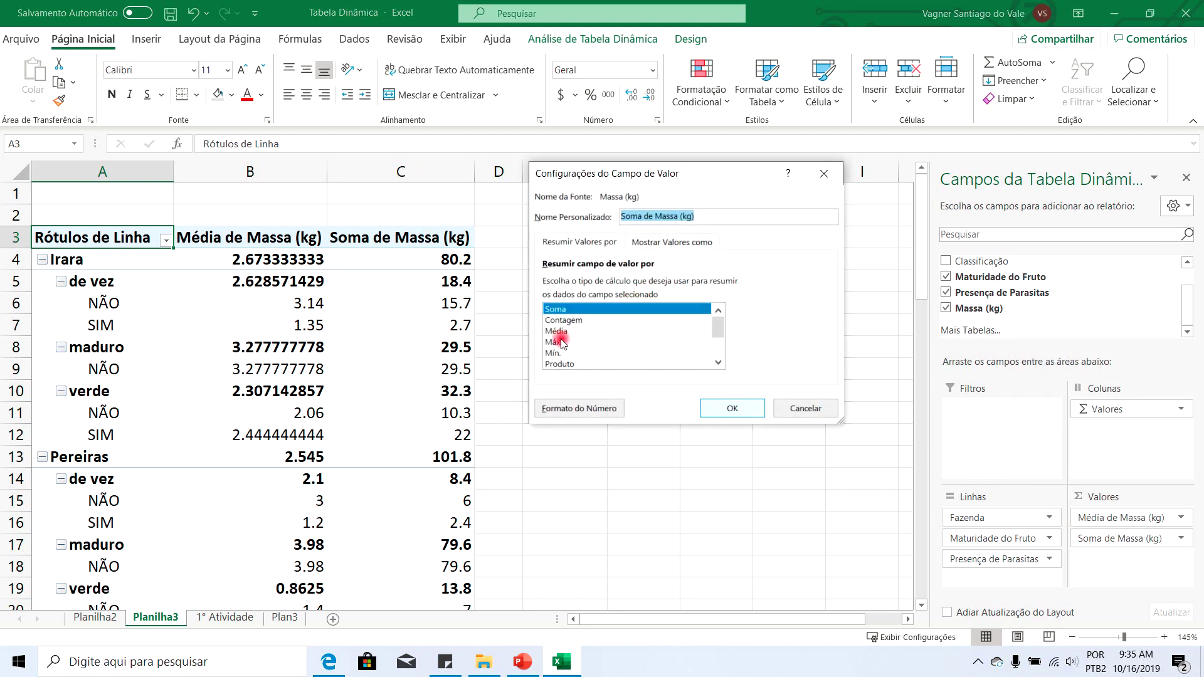
left_click(556, 342)
left_click(730, 412)
- Add a third Massa (kg) value field and summarise it by Mín
left_click_drag(991, 308, 1107, 563)
left_click(1107, 559)
left_click(1095, 542)
left_click(555, 352)
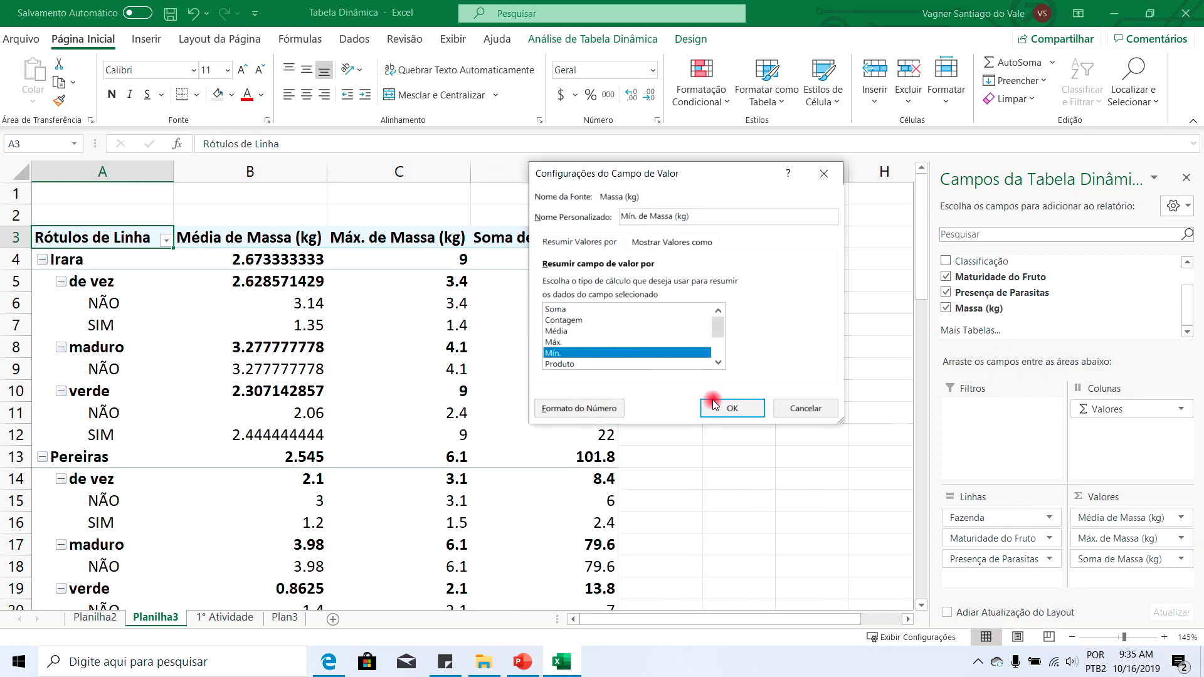
left_click(727, 408)
- Add a fourth Massa (kg) value field and summarise it by the standard deviation option DesvPad
left_click_drag(983, 313, 1123, 580)
left_click(1123, 579)
left_click(1122, 561)
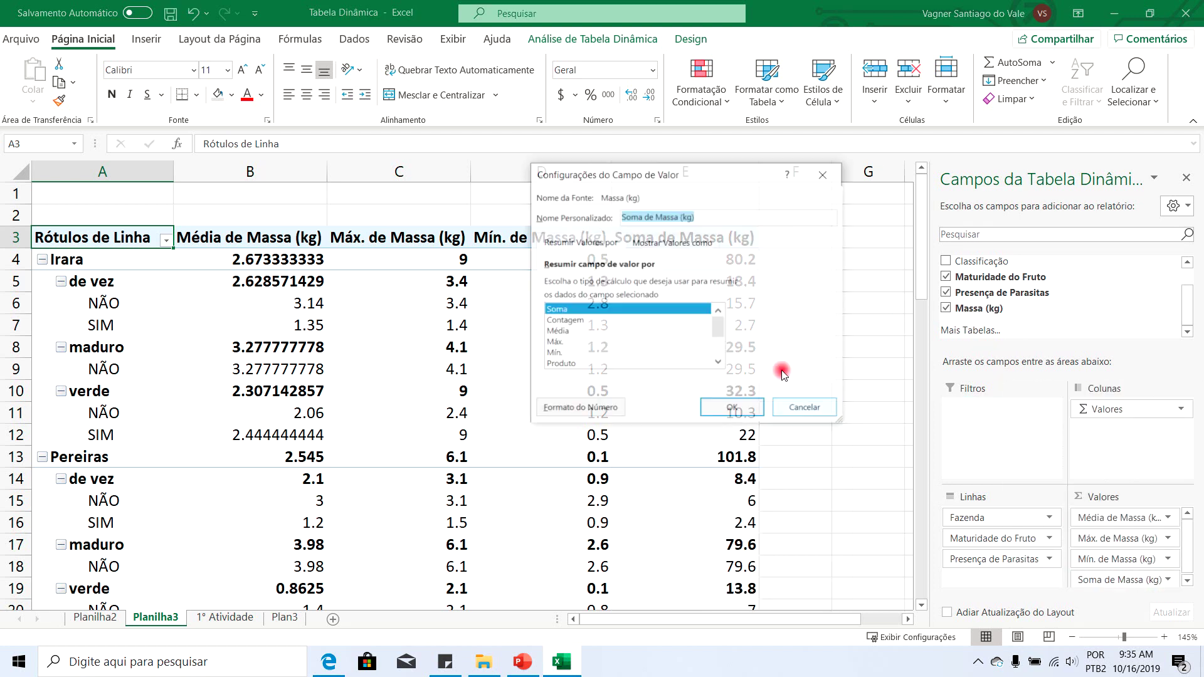
scroll(715, 323, "down", 1)
left_click(578, 352)
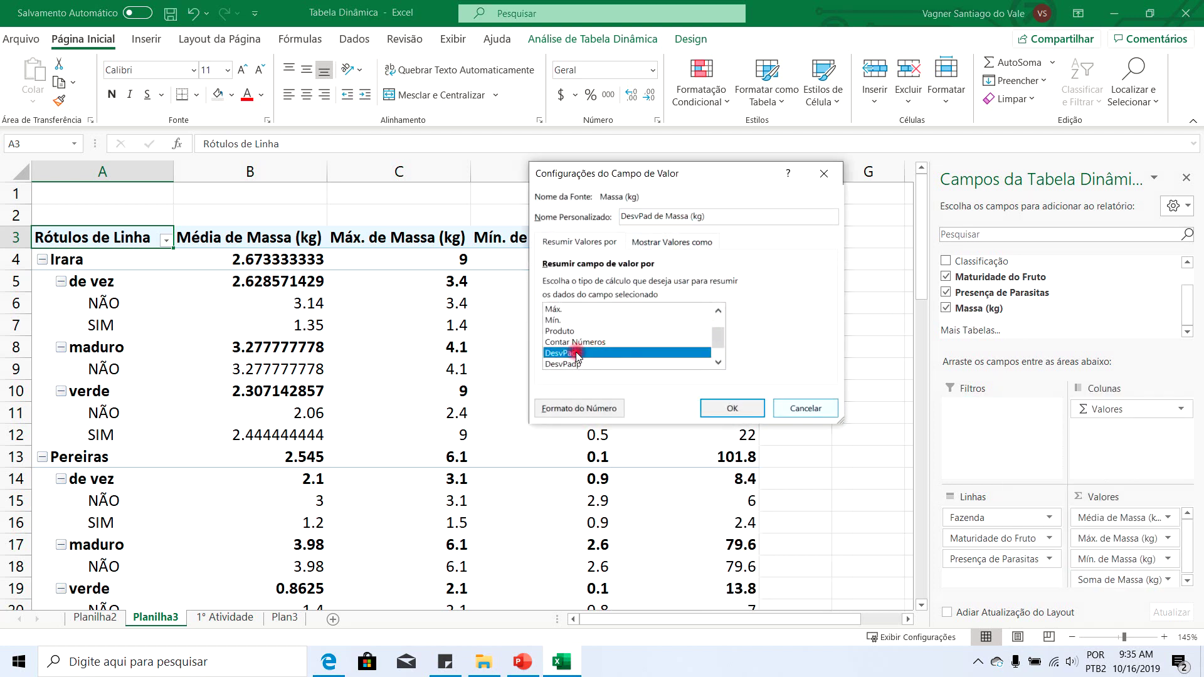
left_click(718, 363)
left_click(718, 363)
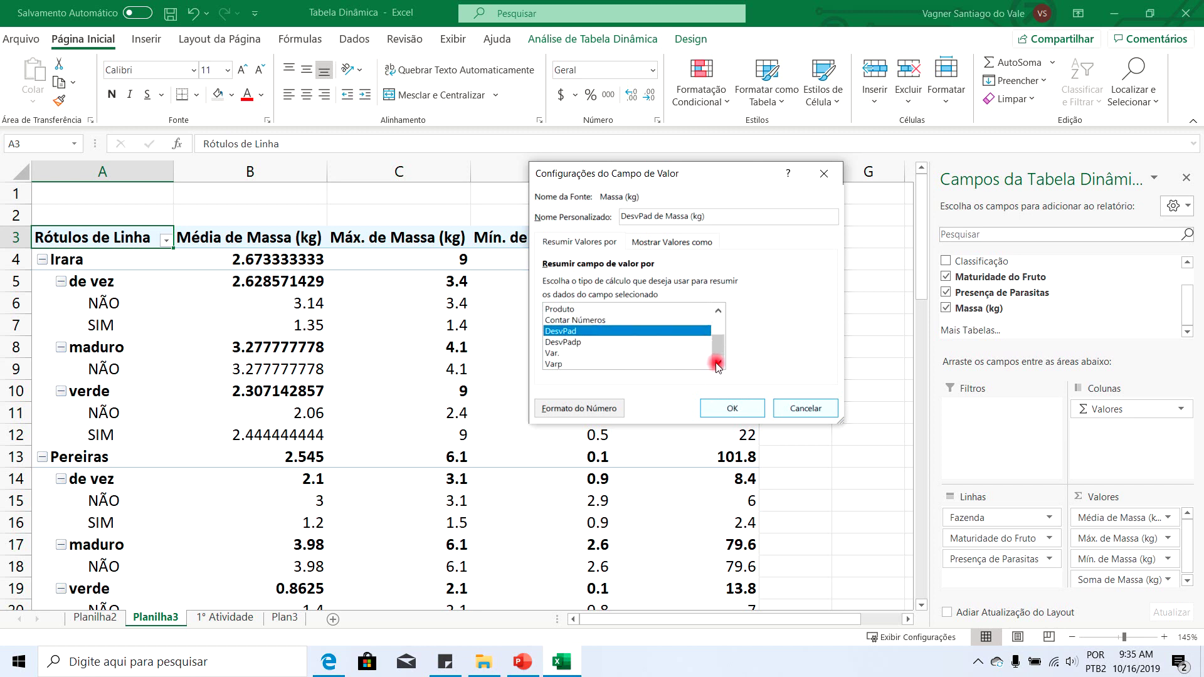
left_click(738, 409)
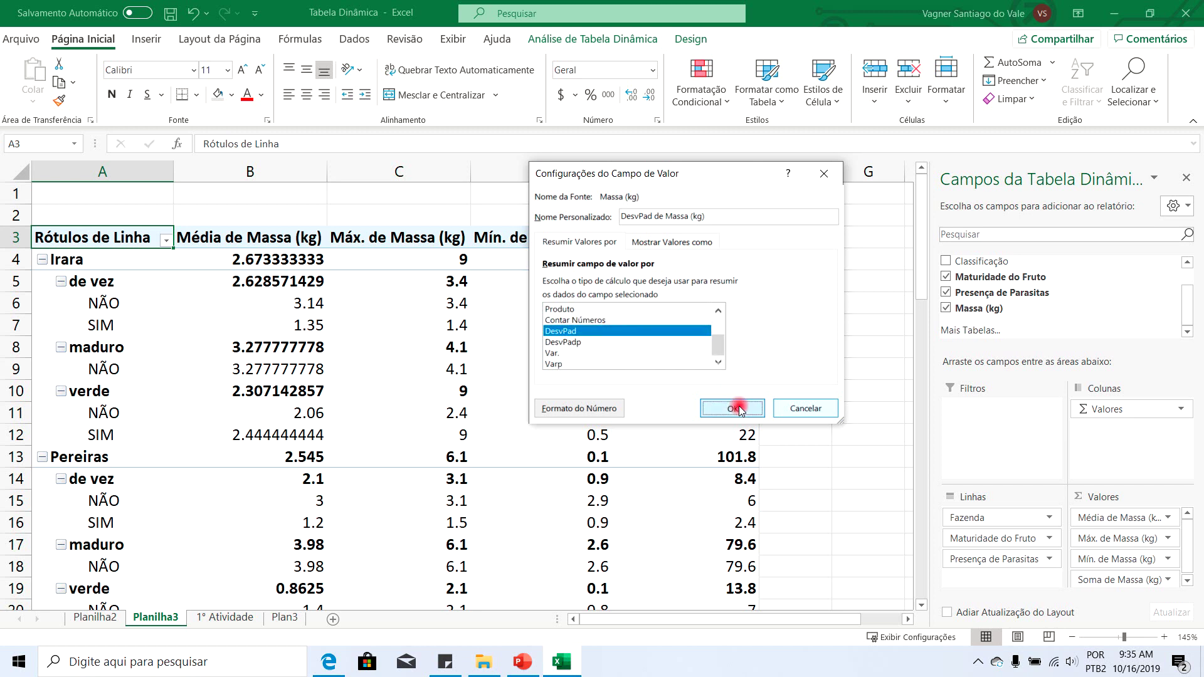
- Examine the pivot table's mean, maximum, minimum and standard deviation columns for each farm, ripeness and parasite group
left_click(736, 323)
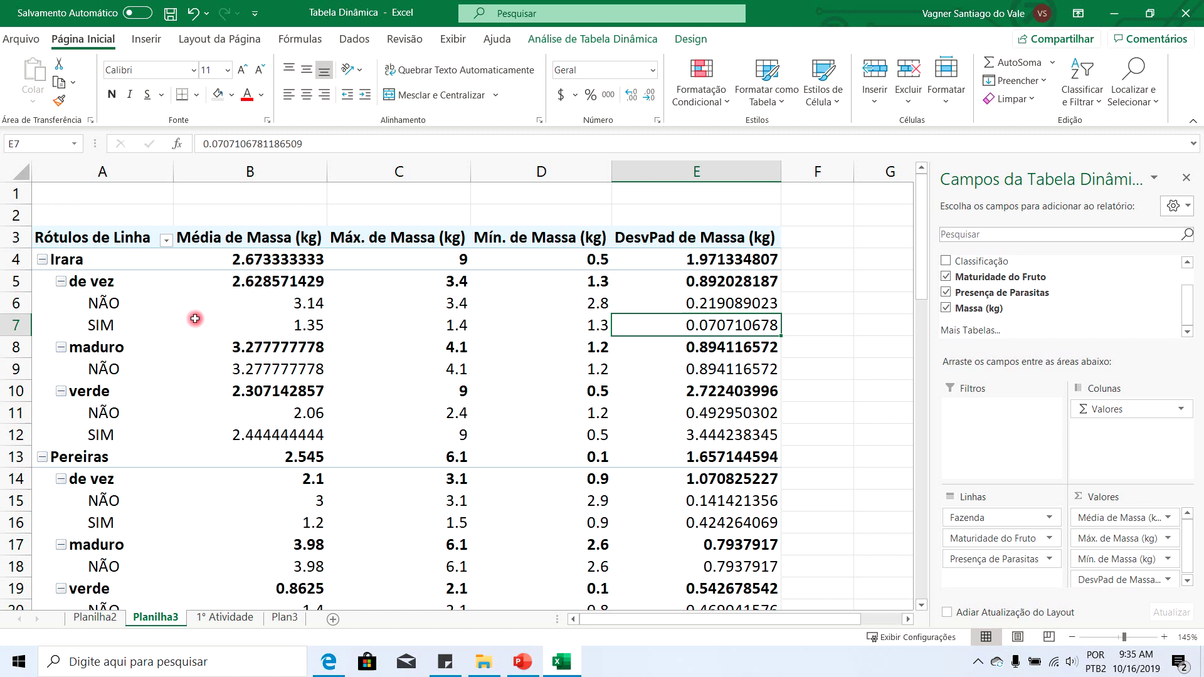
scroll(339, 342, "down", 5)
scroll(344, 344, "up", 5)
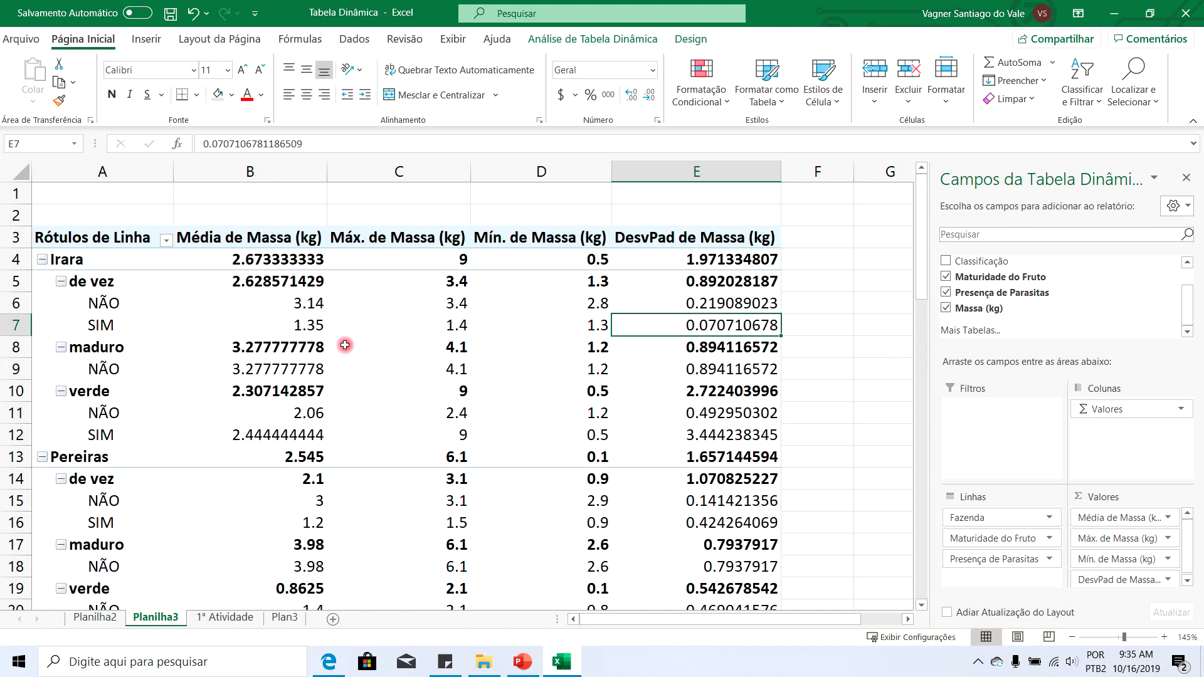
left_click(122, 237)
left_click_drag(121, 237, 749, 280)
left_click(750, 325)
left_click(750, 347)
left_click(1010, 332)
- Add a fifth Massa (kg) value field and summarise it by the variance option Var
left_click_drag(985, 309, 1140, 578)
left_click(1189, 579)
left_click(1123, 578)
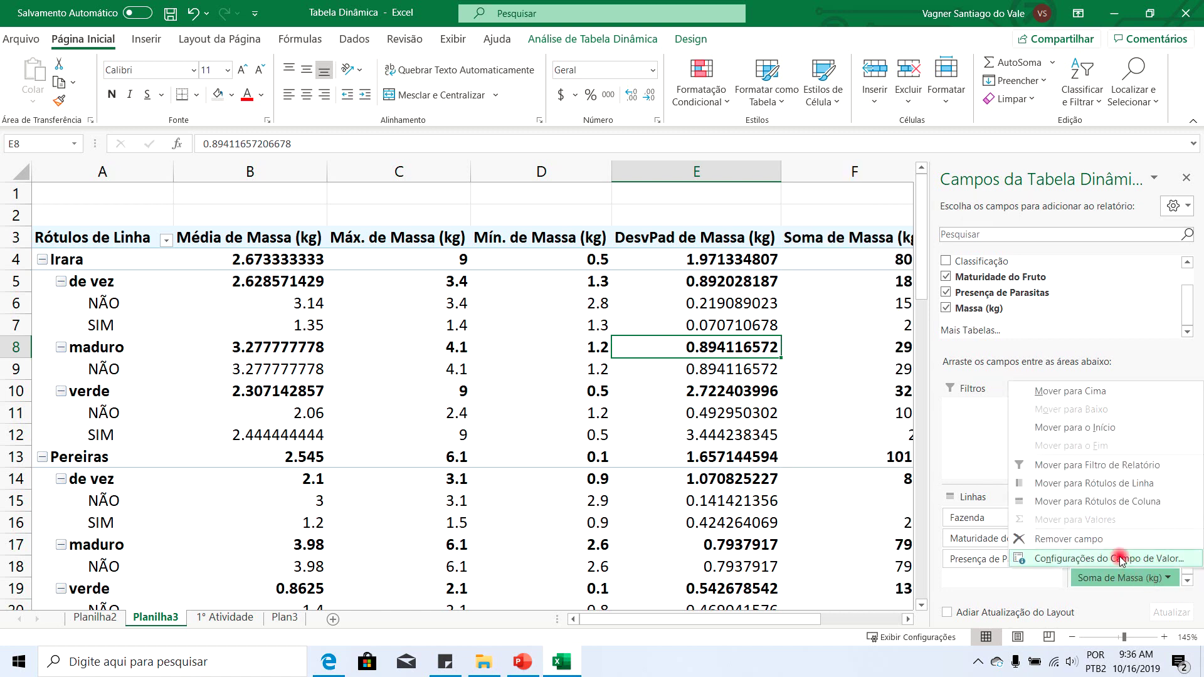
left_click(1123, 566)
scroll(623, 337, "down", 2)
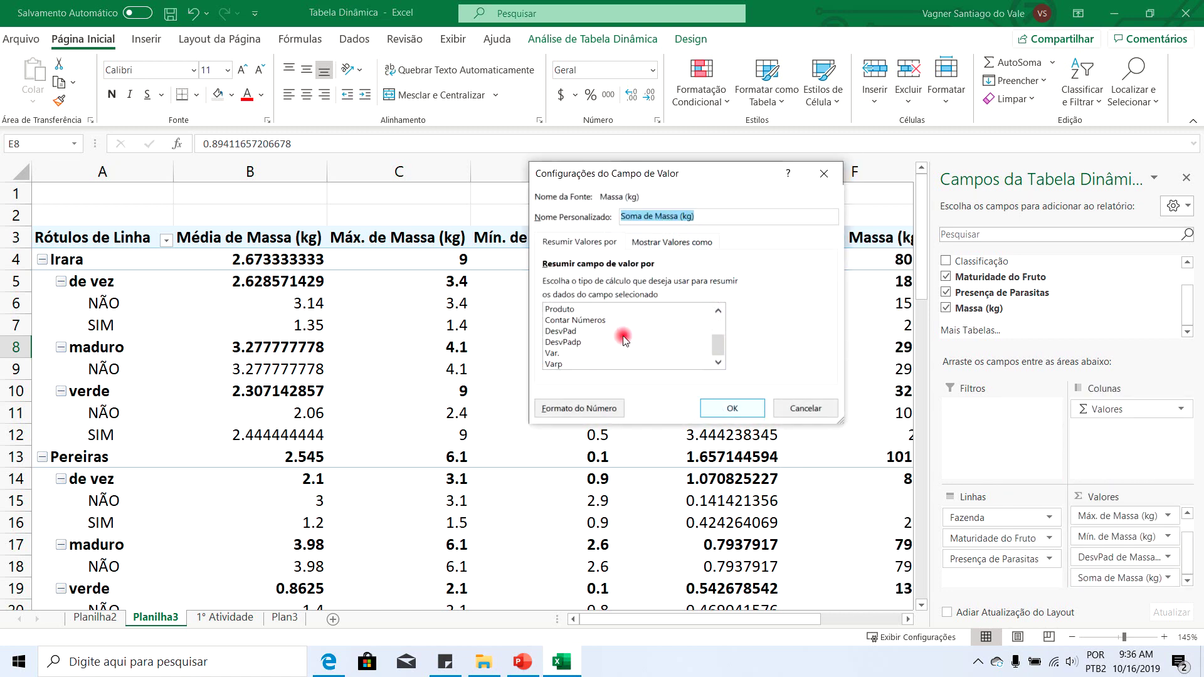
left_click(562, 362)
left_click(595, 352)
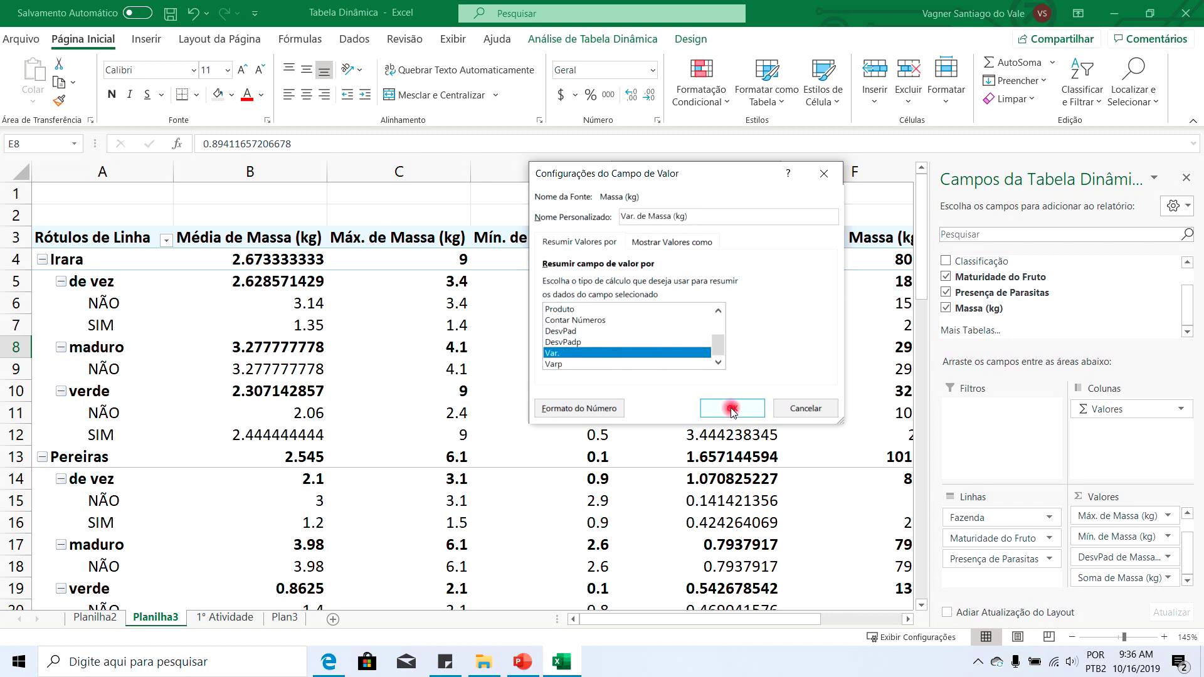
left_click(731, 408)
- Select the whole pivot table from Rótulos de Linha through the Var. de Massa (kg) column and copy it
left_click(543, 368)
scroll(543, 369, "down", 3)
scroll(543, 369, "up", 3)
left_click_drag(114, 238, 586, 670)
scroll(390, 497, "up", 2)
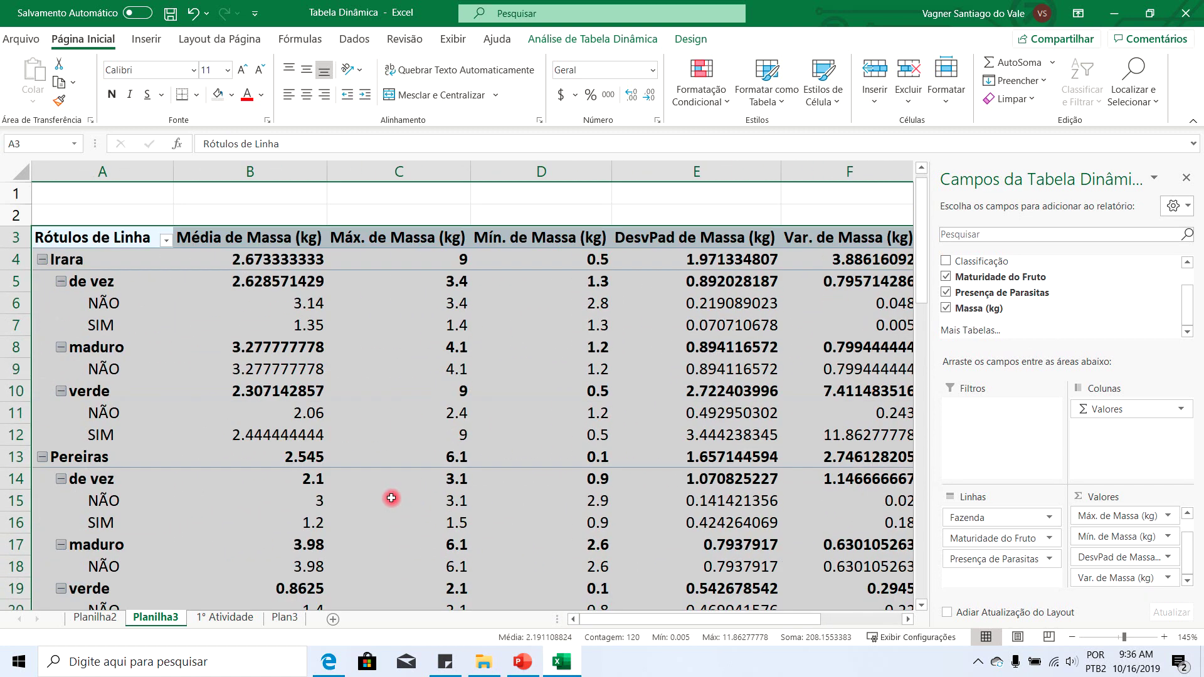
right_click(353, 372)
left_click(390, 381)
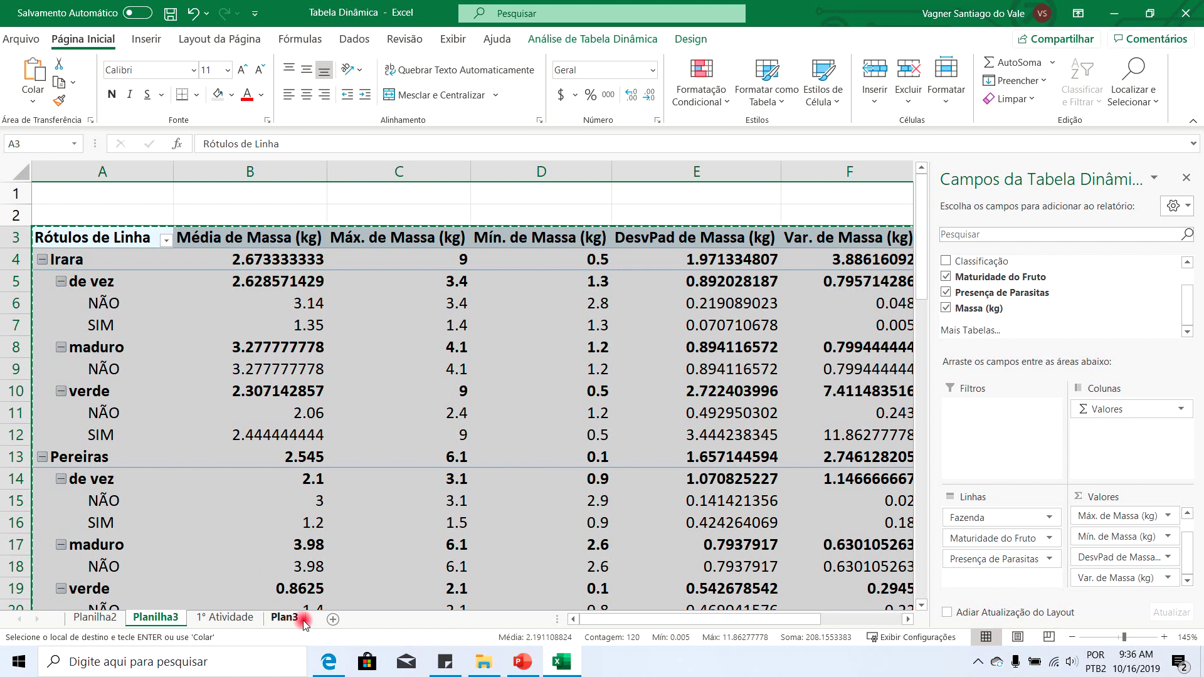
- Insert a new blank worksheet, glance at the source data in 1° Atividade and return to the whole copied table on Planilha3
left_click(337, 621)
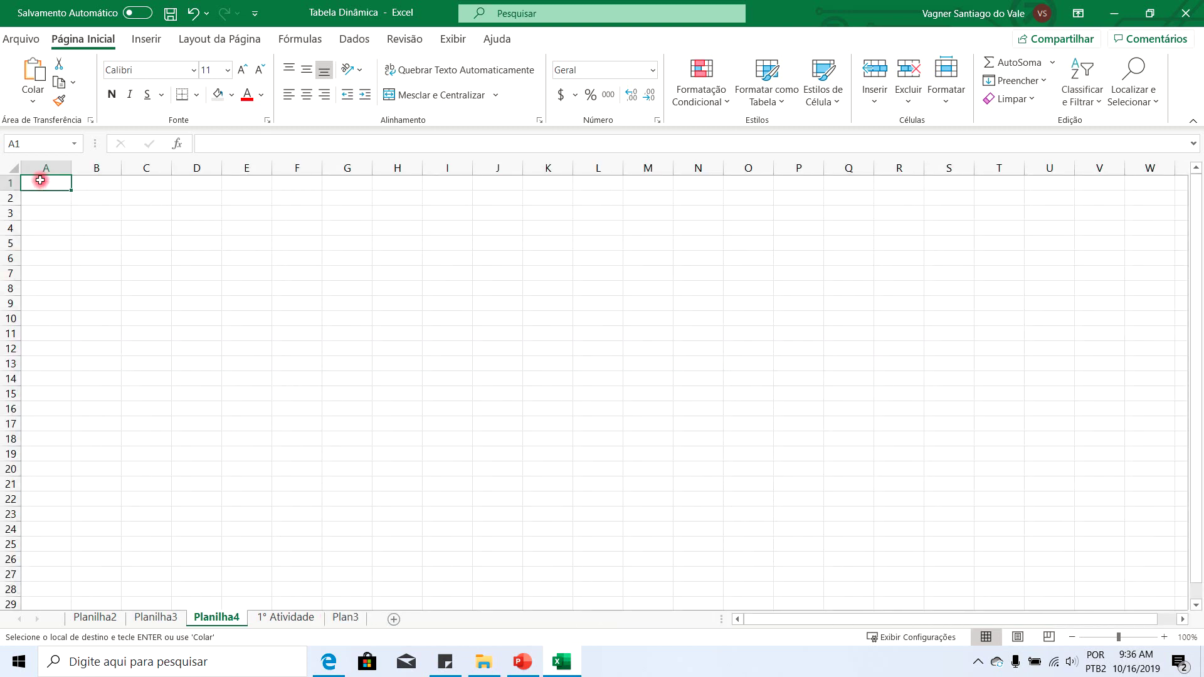
left_click(270, 618)
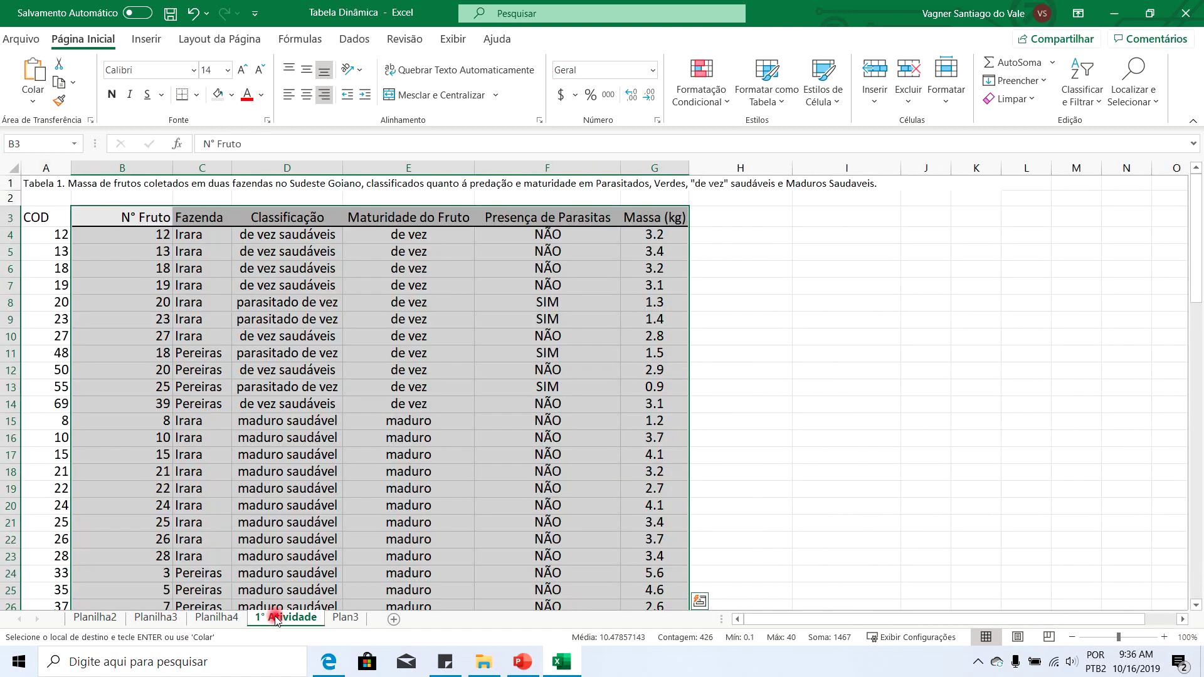
left_click(226, 618)
left_click(178, 618)
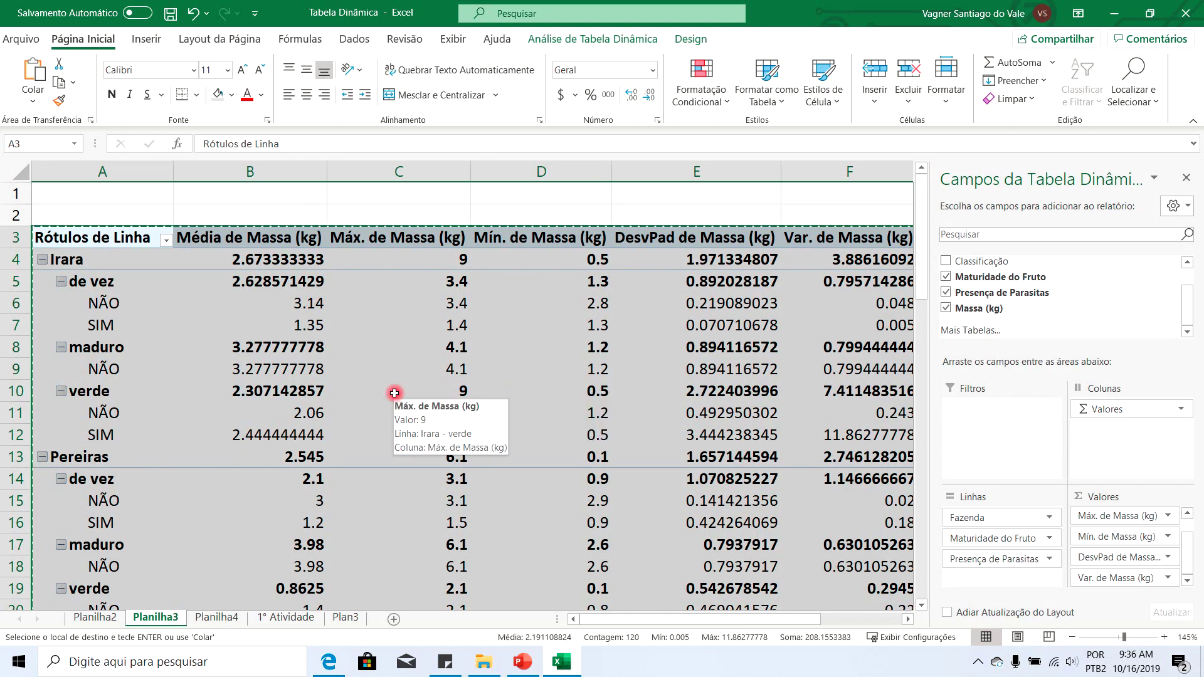
scroll(394, 393, "down", 2)
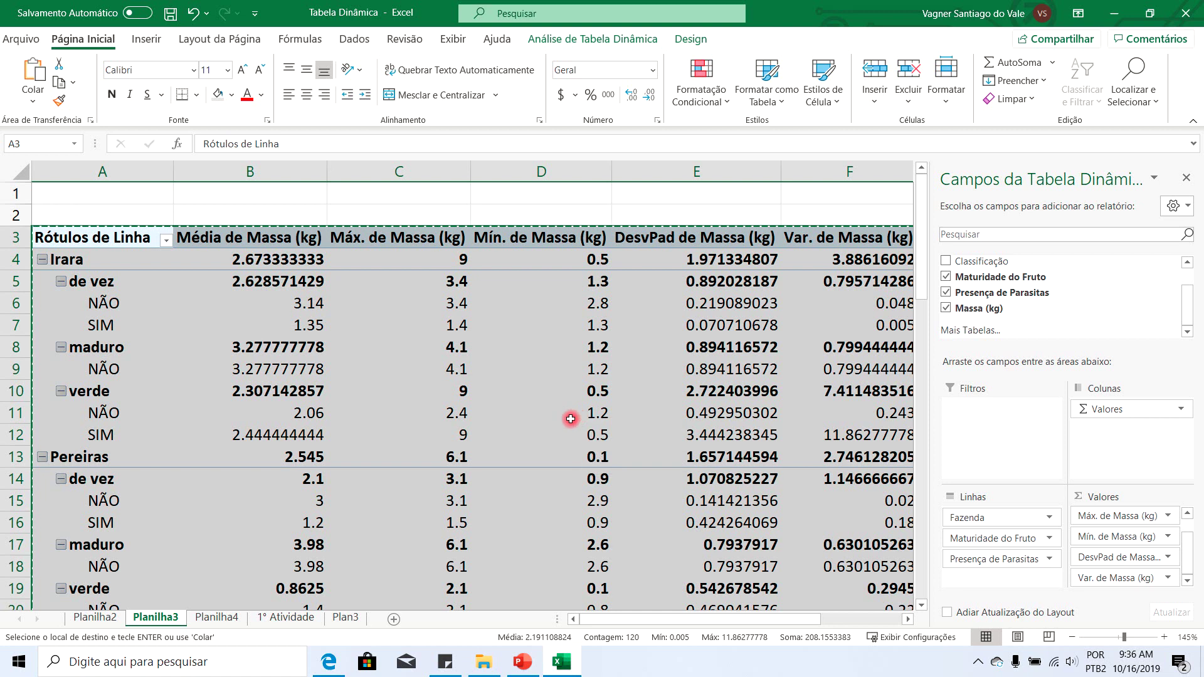
scroll(585, 412, "down", 2)
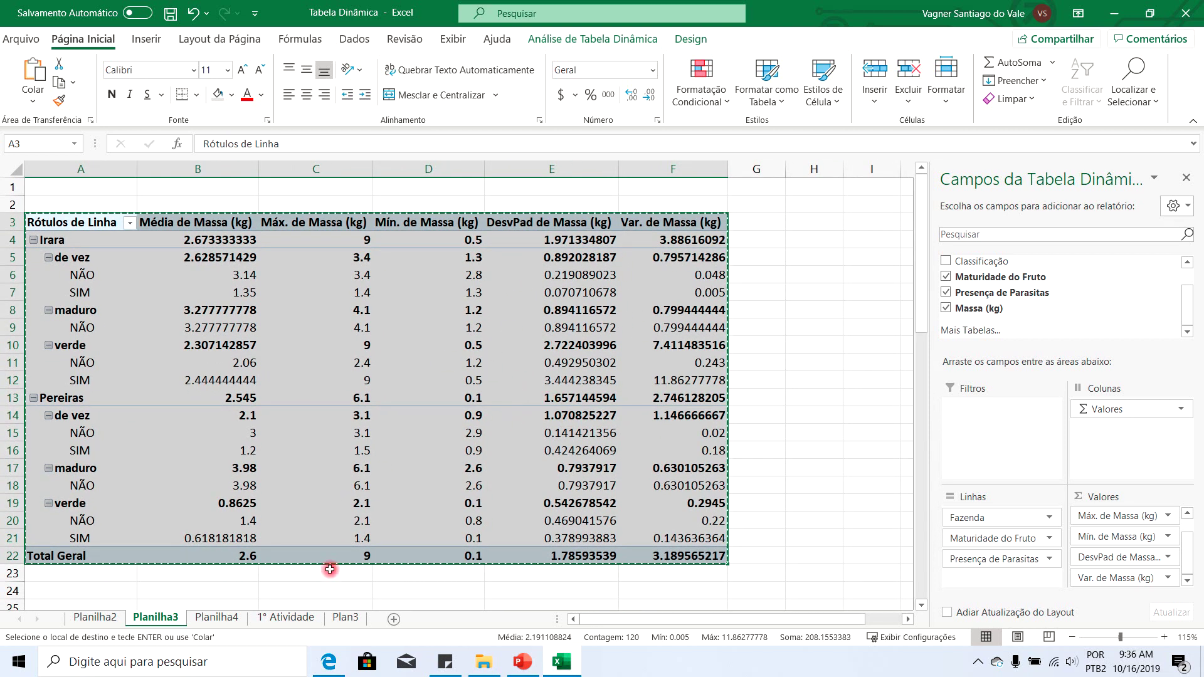
- Paste the copied pivot table as values only at cell A1 of Plan3 and fit column A to its contents
left_click(345, 619)
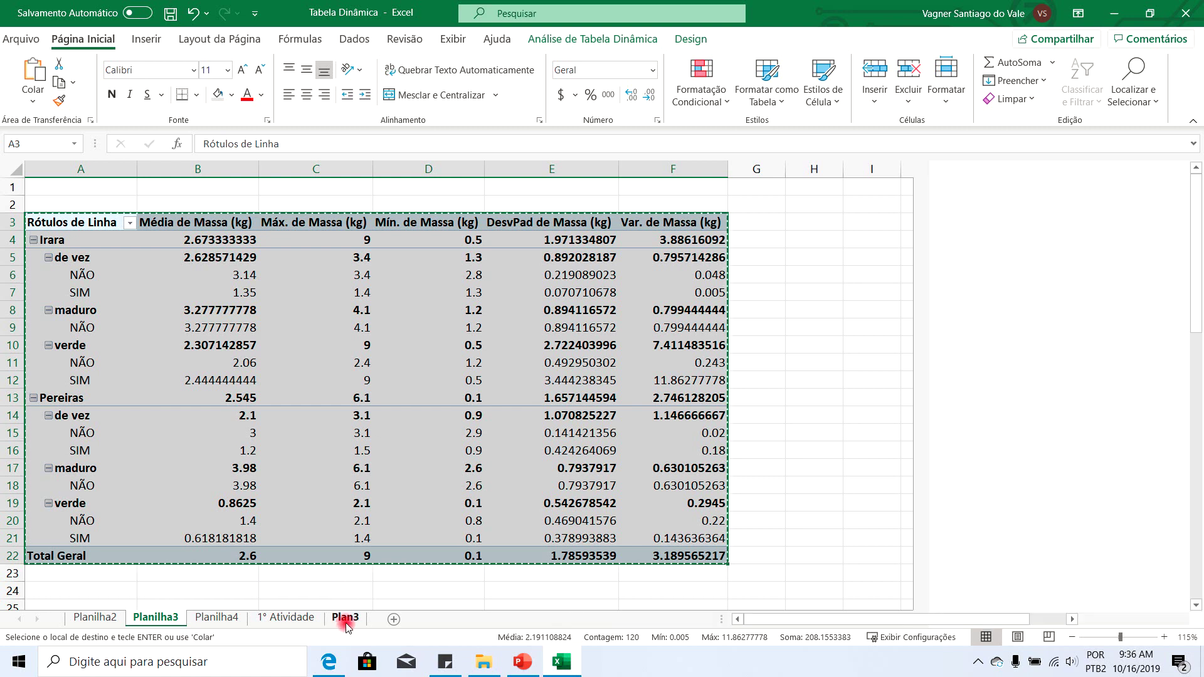
left_click(49, 181)
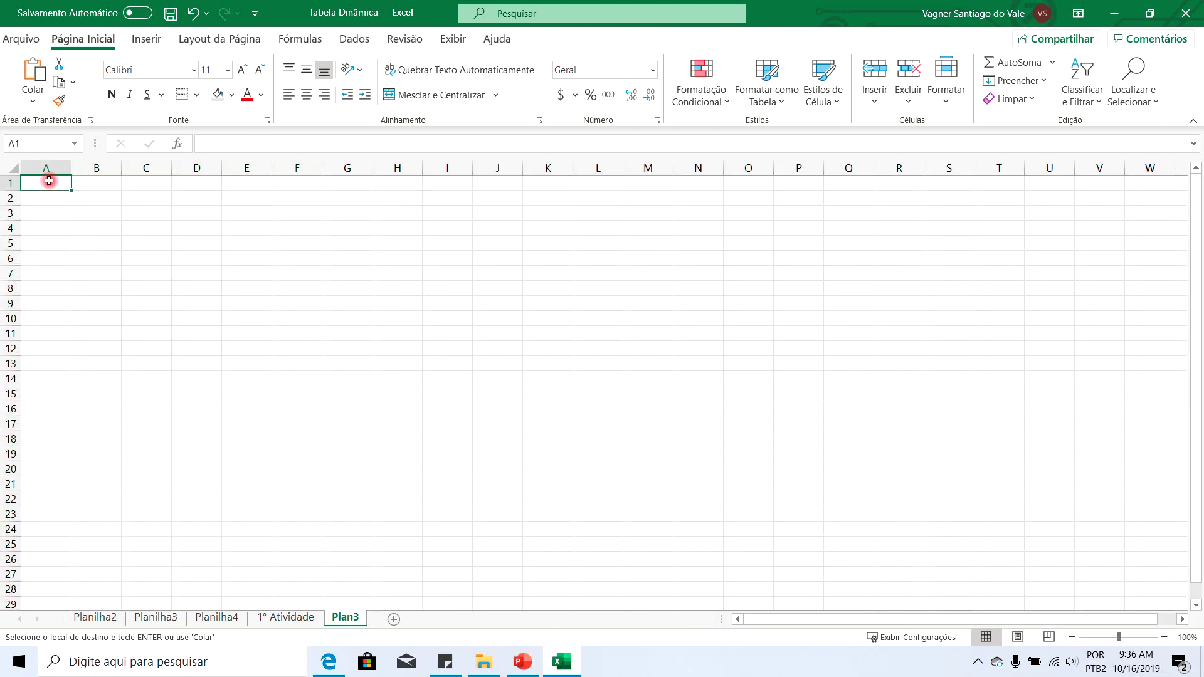
right_click(49, 180)
left_click(124, 294)
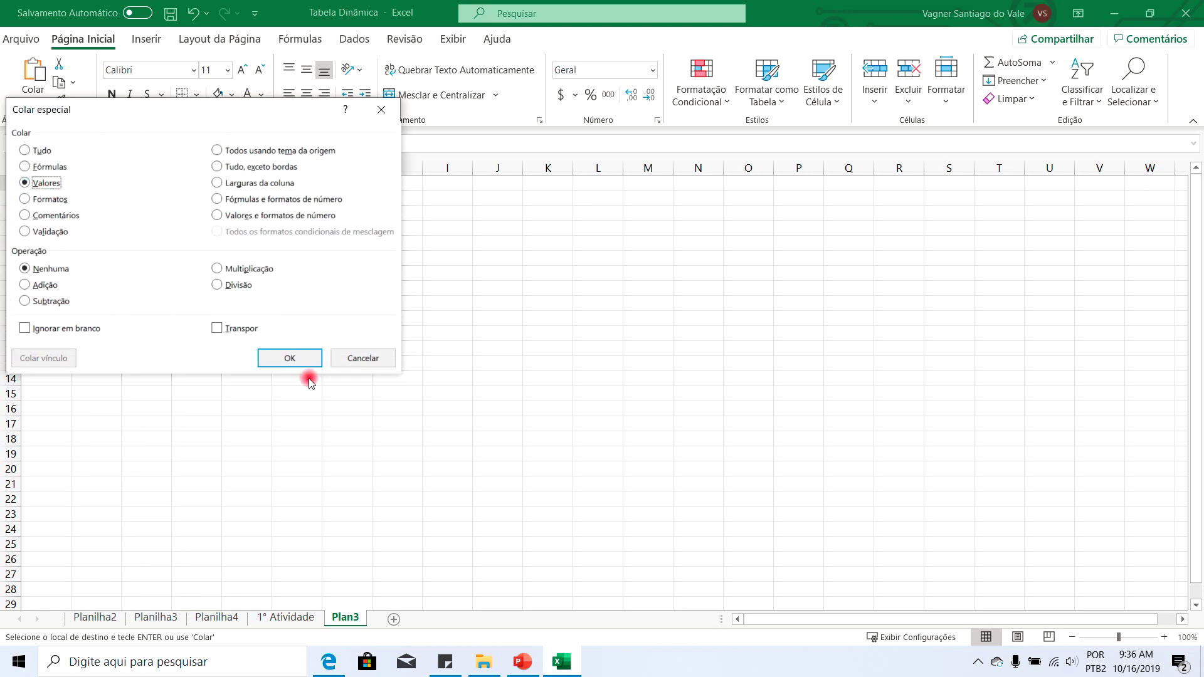
left_click(307, 357)
double_click(66, 173)
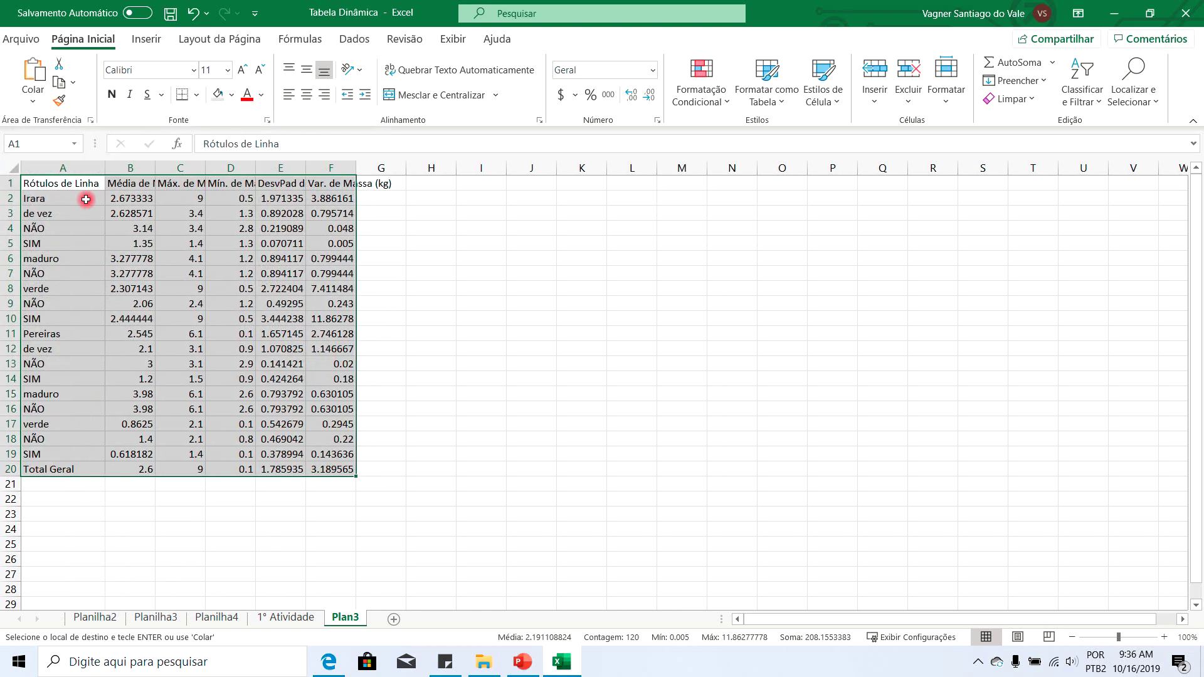
- Revisit the original pivot table on Planilha3 to compare it with the pasted values
left_click(212, 617)
left_click(164, 618)
left_click(379, 364)
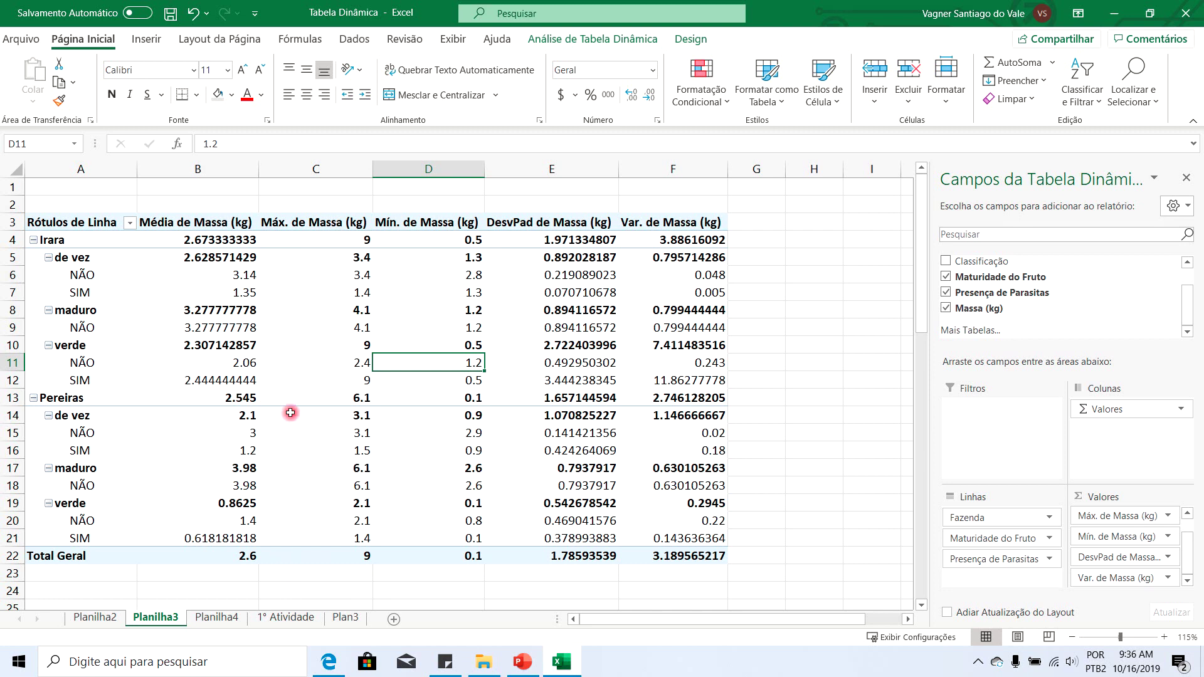
- Fit the Média, Máx., DesvPad and Var. columns of the pasted table on Plan3 to their contents
left_click(345, 618)
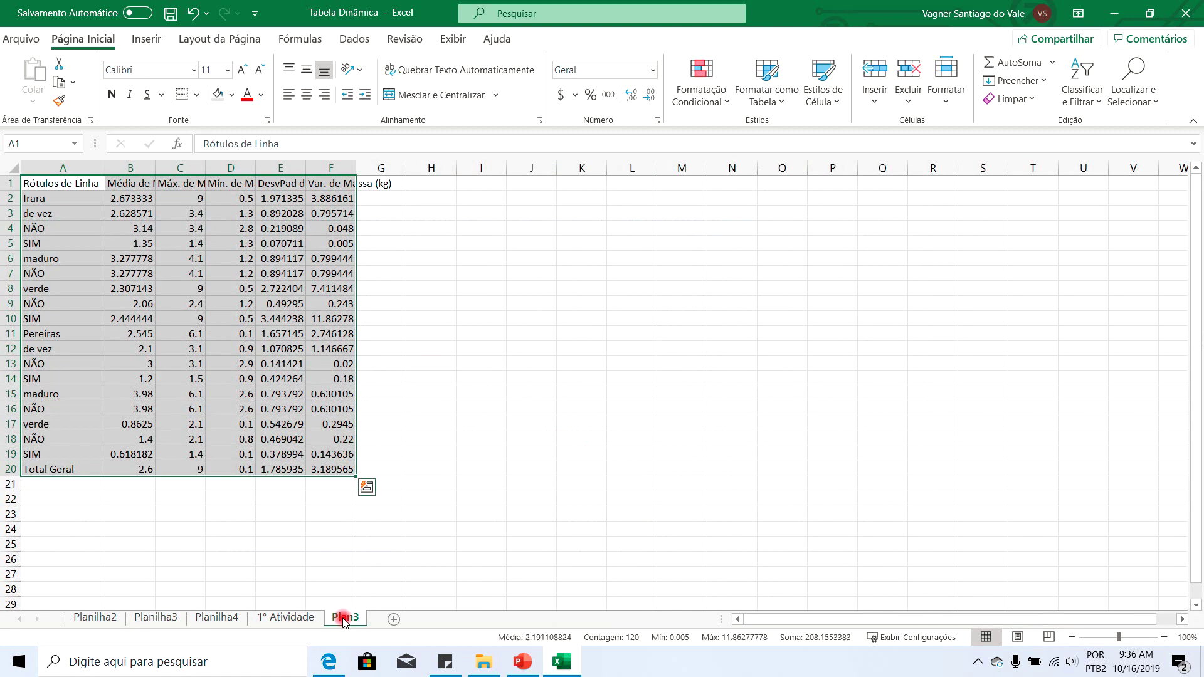
double_click(156, 166)
double_click(258, 165)
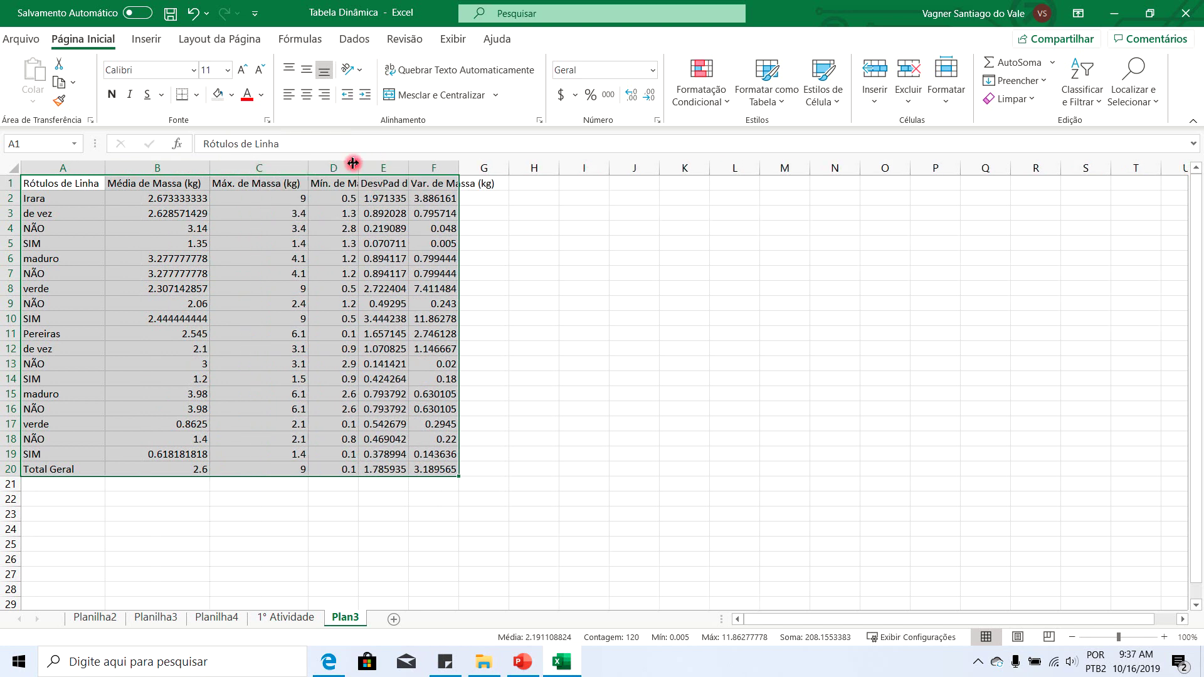
left_click(407, 167)
double_click(411, 166)
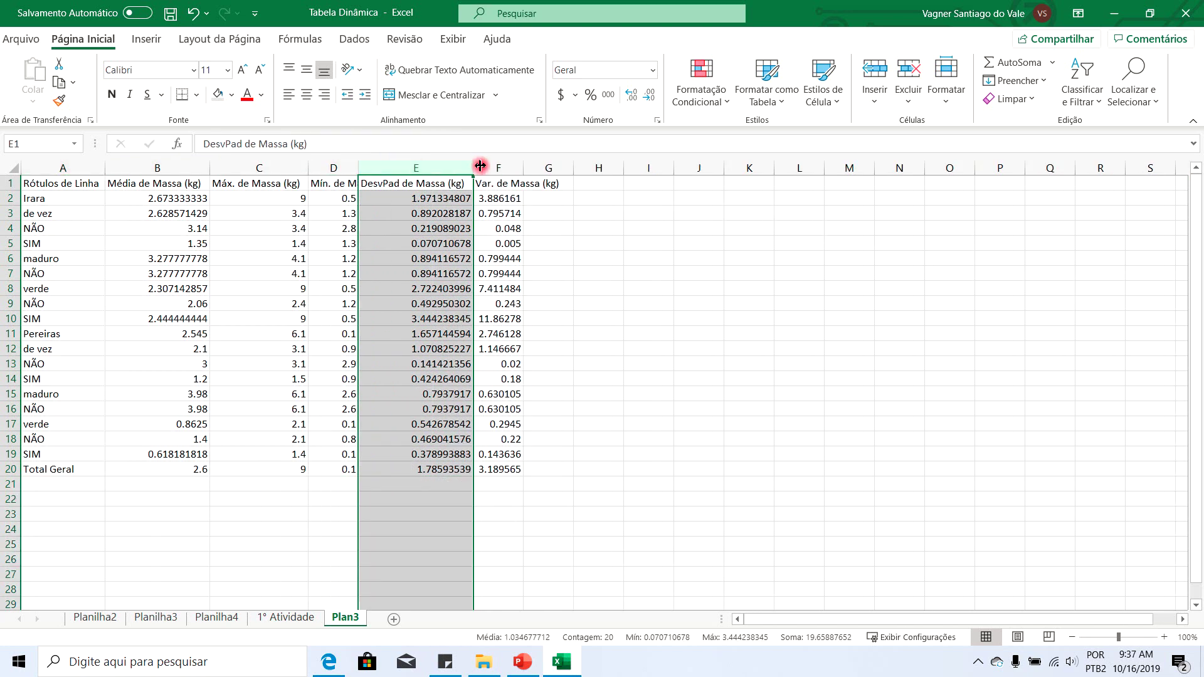
double_click(524, 166)
left_click(538, 302)
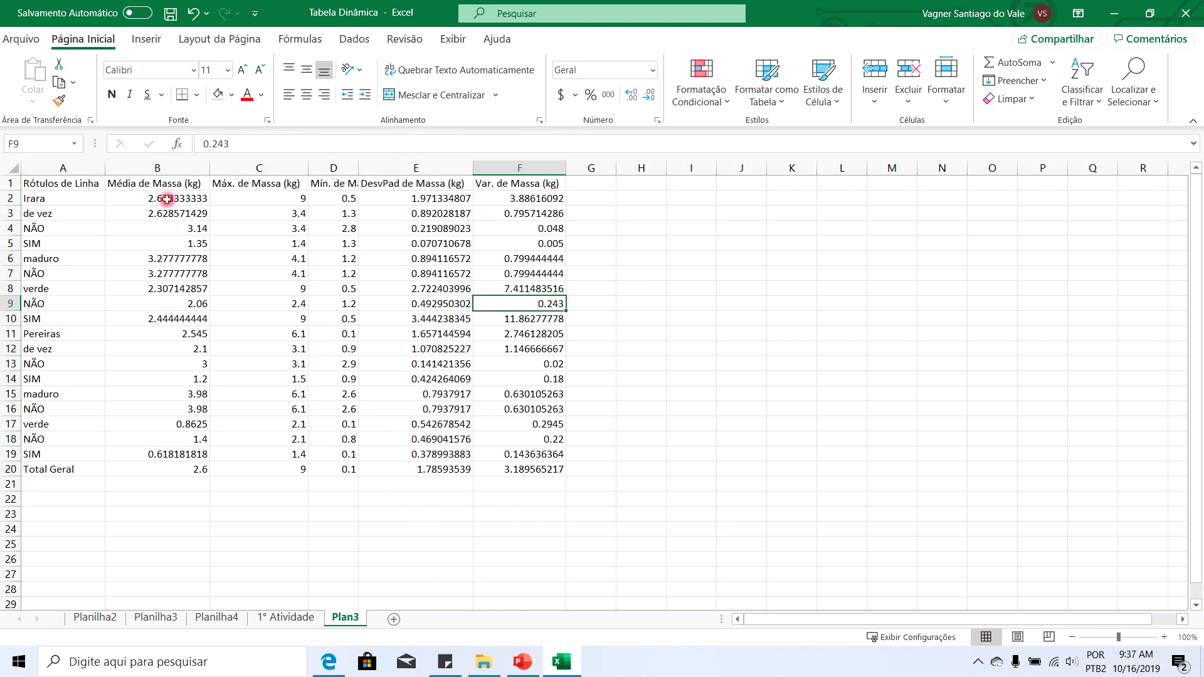
- Format the statistics in B2:F20 of Plan3 as numbers with one decimal place
left_click_drag(176, 206, 520, 470)
left_click(649, 101)
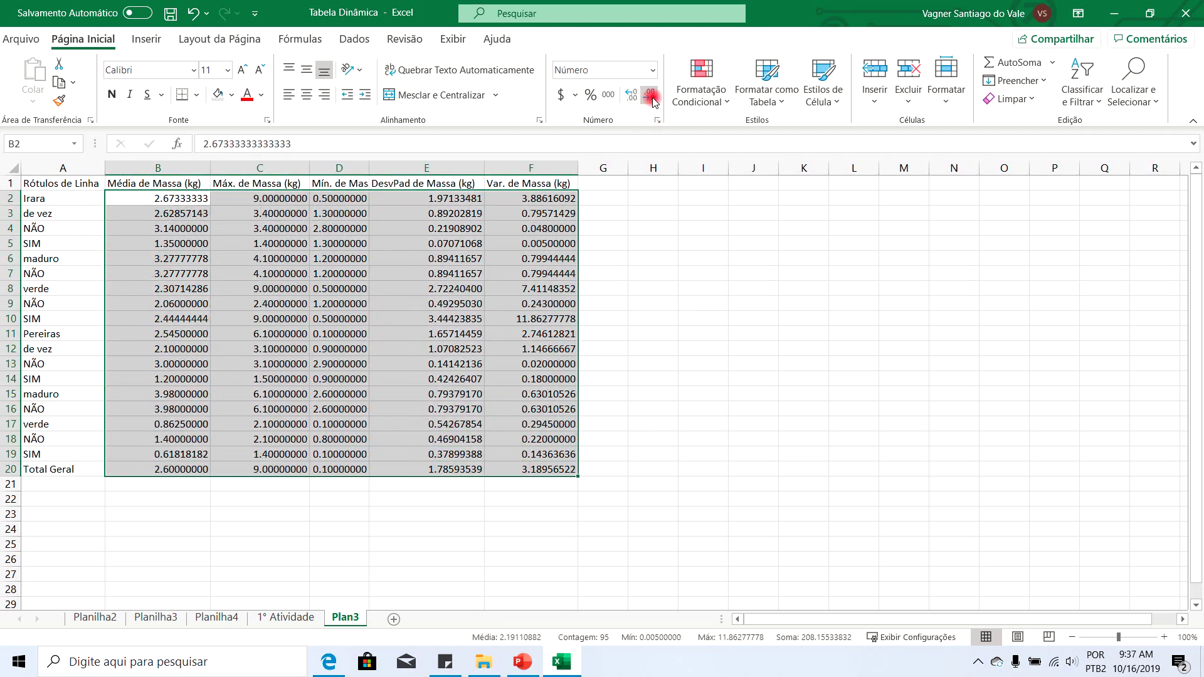
left_click(633, 95)
left_click(634, 96)
left_click(651, 98)
left_click(650, 97)
left_click(651, 97)
left_click(651, 97)
left_click(651, 99)
left_click(651, 99)
left_click(652, 100)
left_click(651, 97)
left_click(651, 97)
left_click(652, 97)
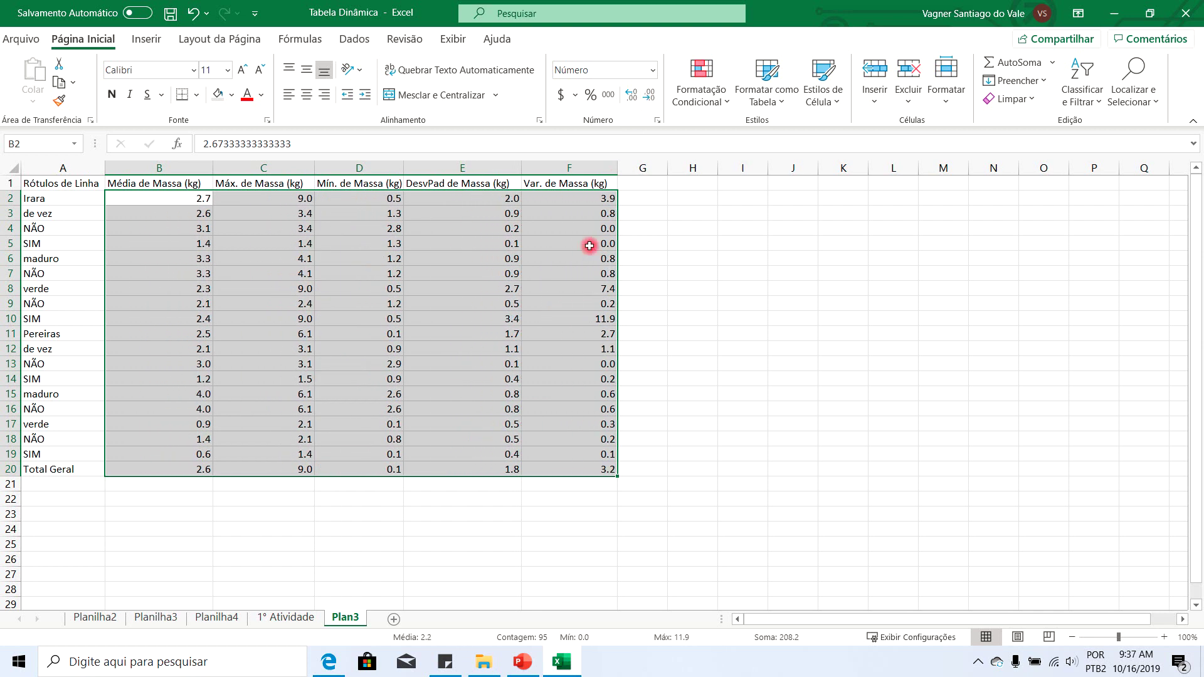
- Fit columns B to F of the pasted table on Plan3 to their contents
left_click(596, 274)
left_click_drag(175, 167, 620, 161)
double_click(616, 164)
- Add the headers "Erro Padrao (kg)" in G1 and "Coeficiente de variação (%)" in H1
left_click(630, 185)
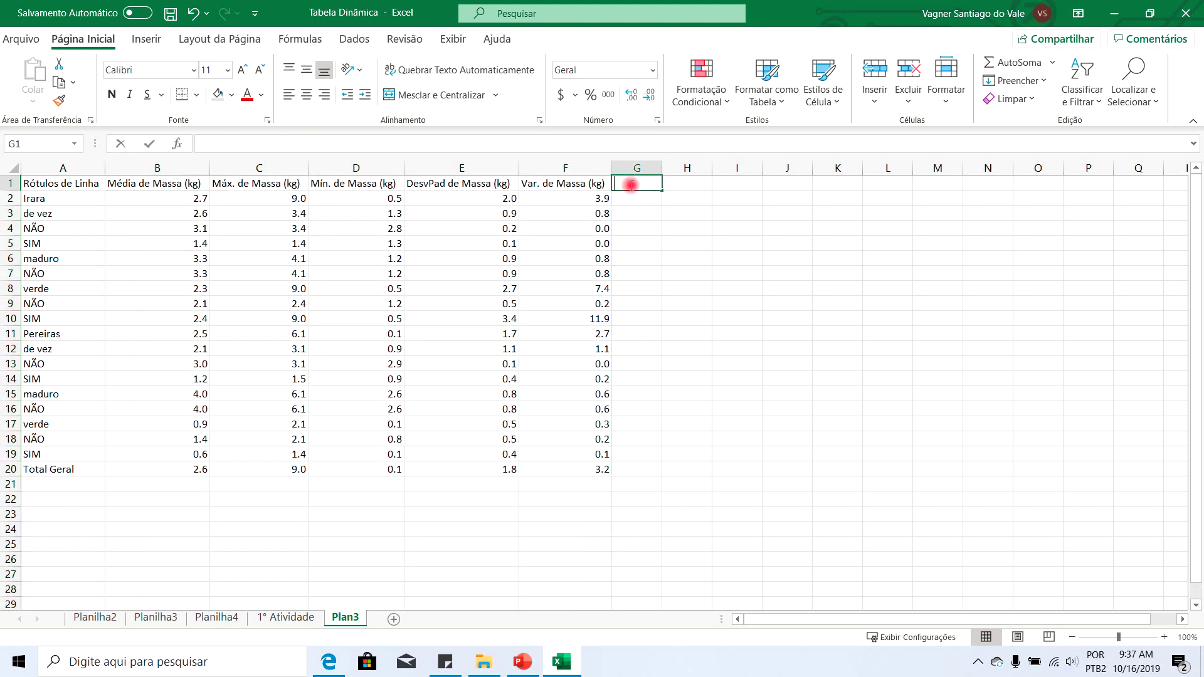
type("Erro Padrao")
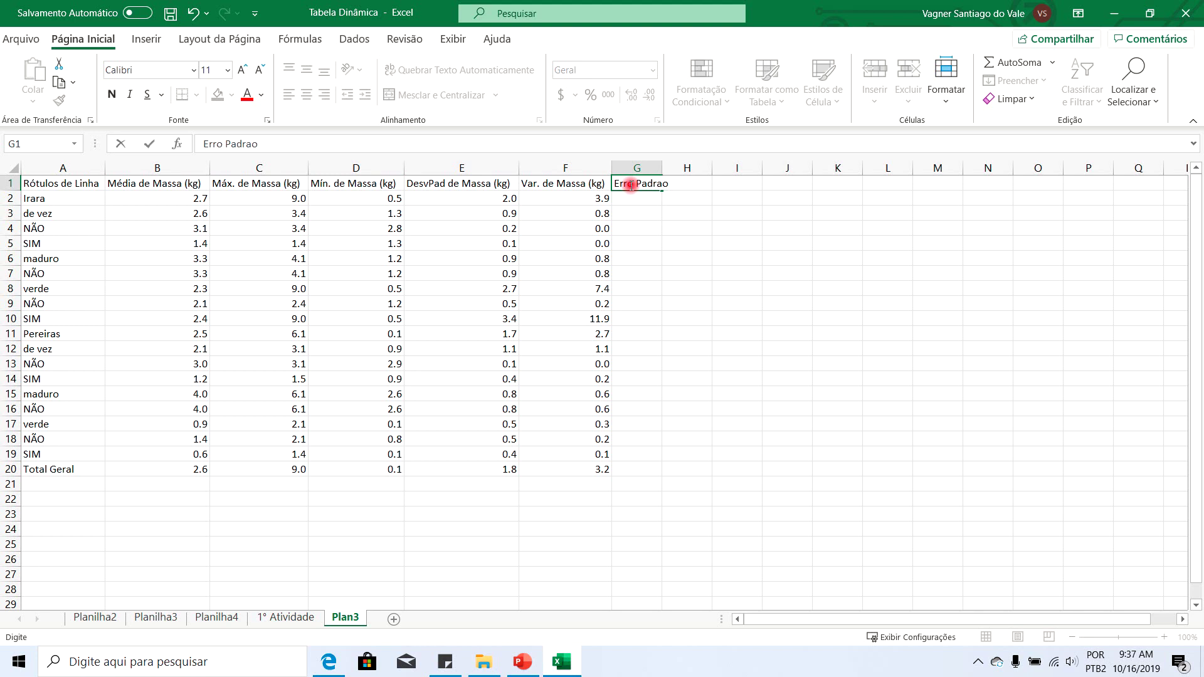
key("ctrl+Return")
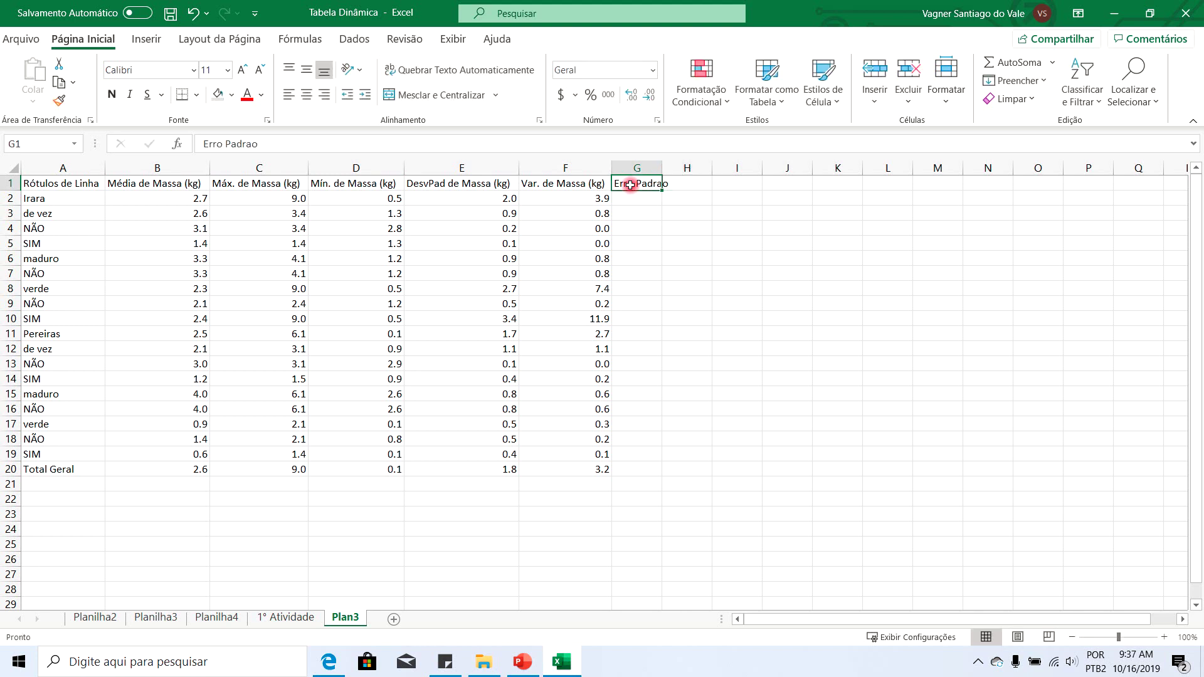
left_click(618, 138)
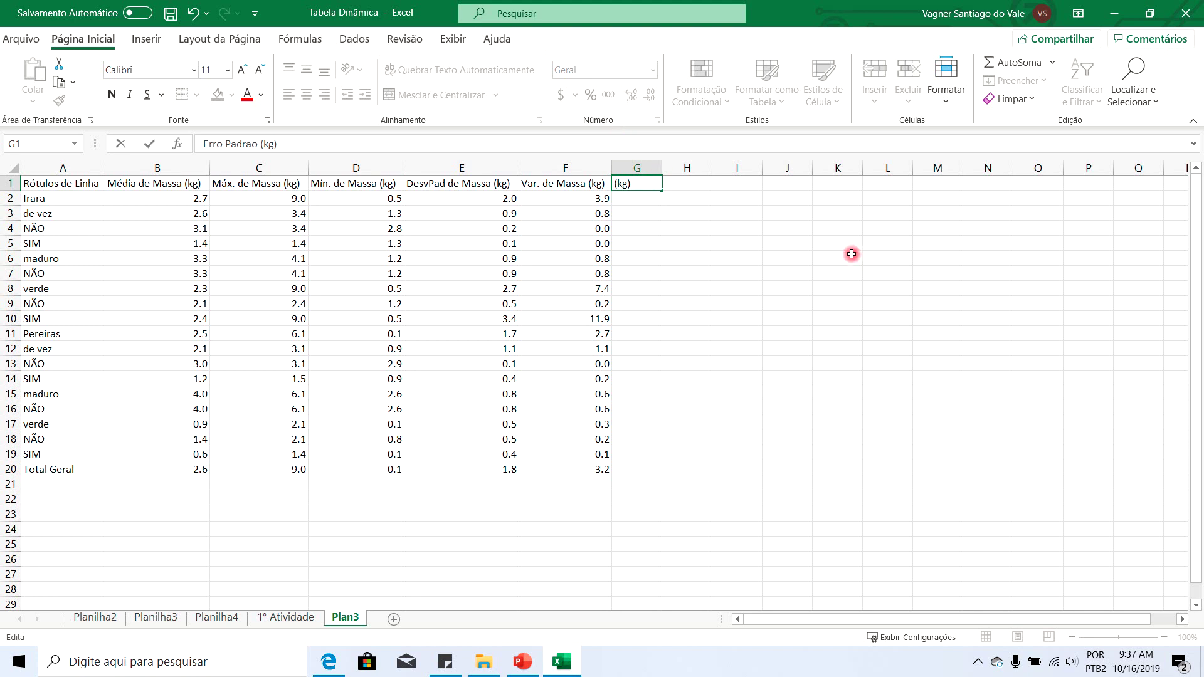
left_click(851, 256)
left_click(696, 185)
type("Coeficiente de variação (%")
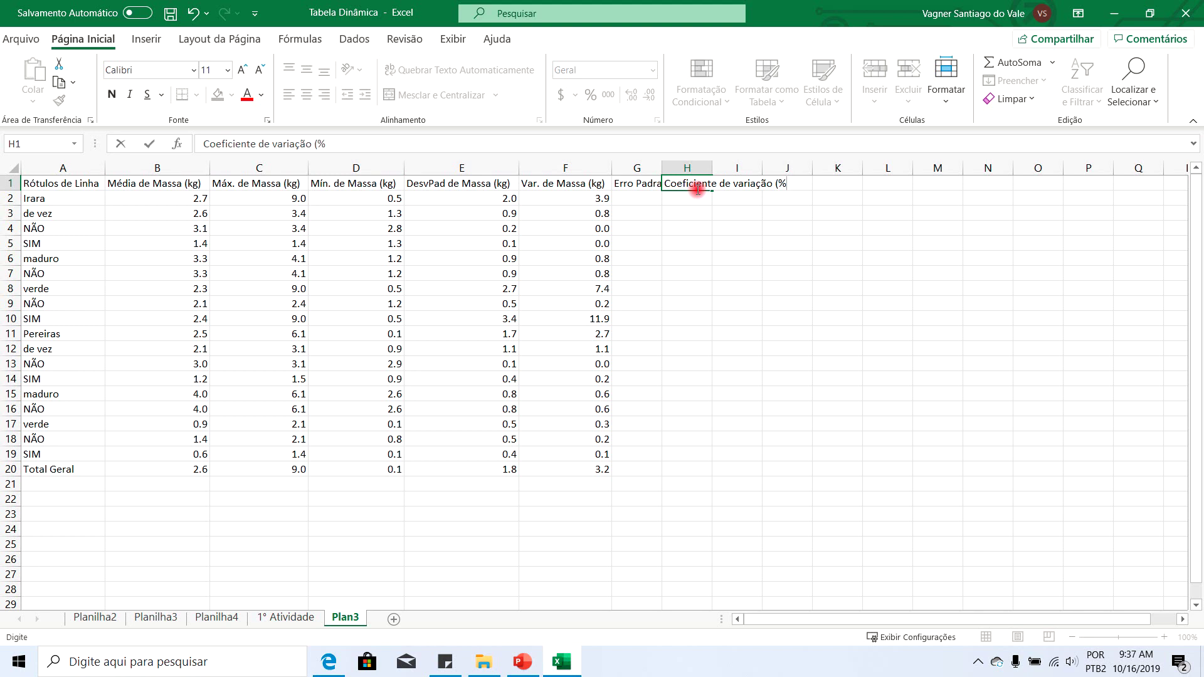
key("Return")
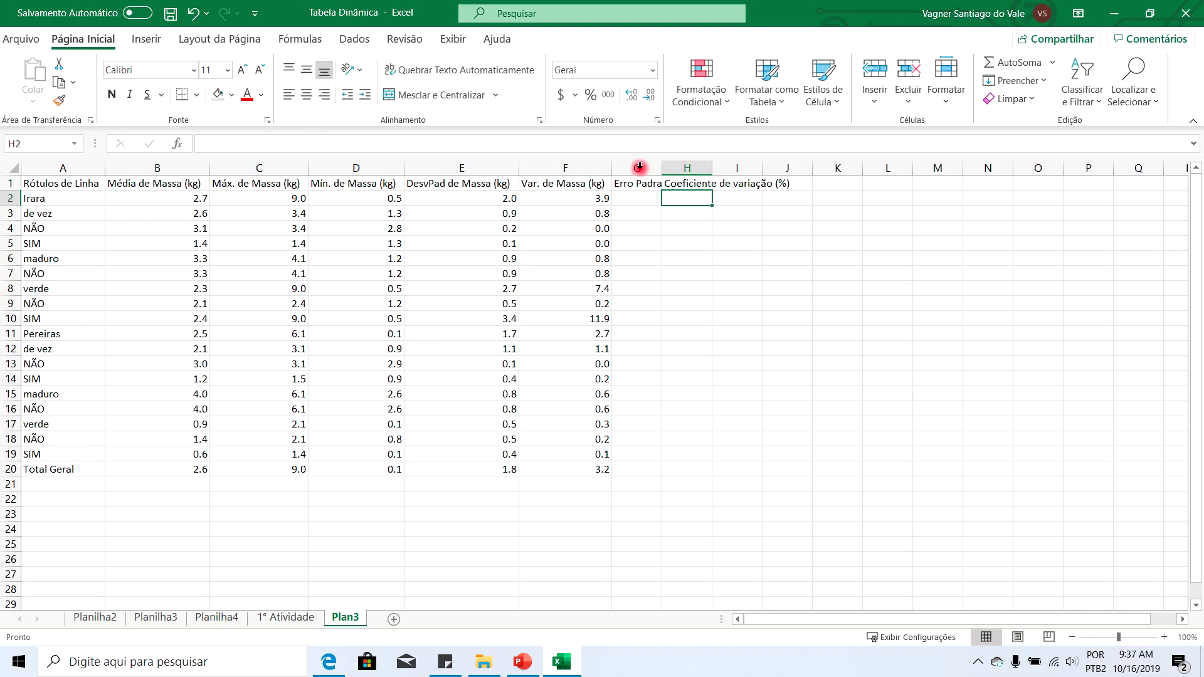
- Fit the two new header columns G and H to their contents
left_click_drag(647, 168, 667, 168)
double_click(667, 168)
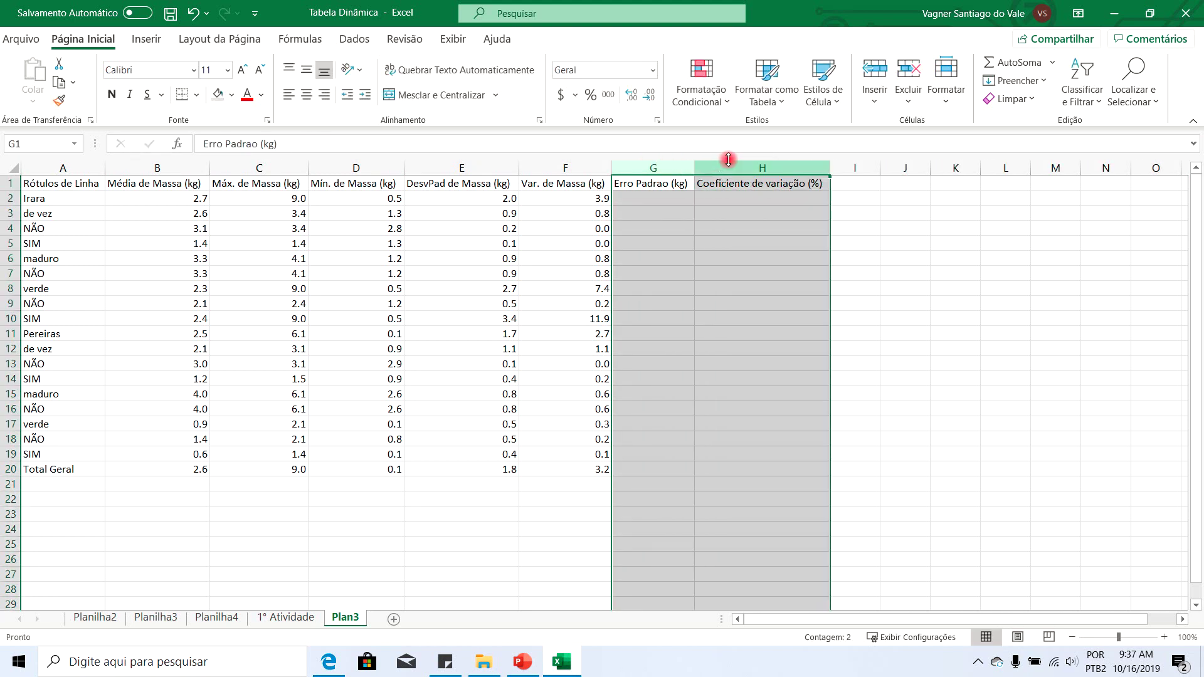
left_click(689, 242)
- Calculate Irara's standard error in G2 with the formula =E2/RAIZ(30)
left_click(655, 200)
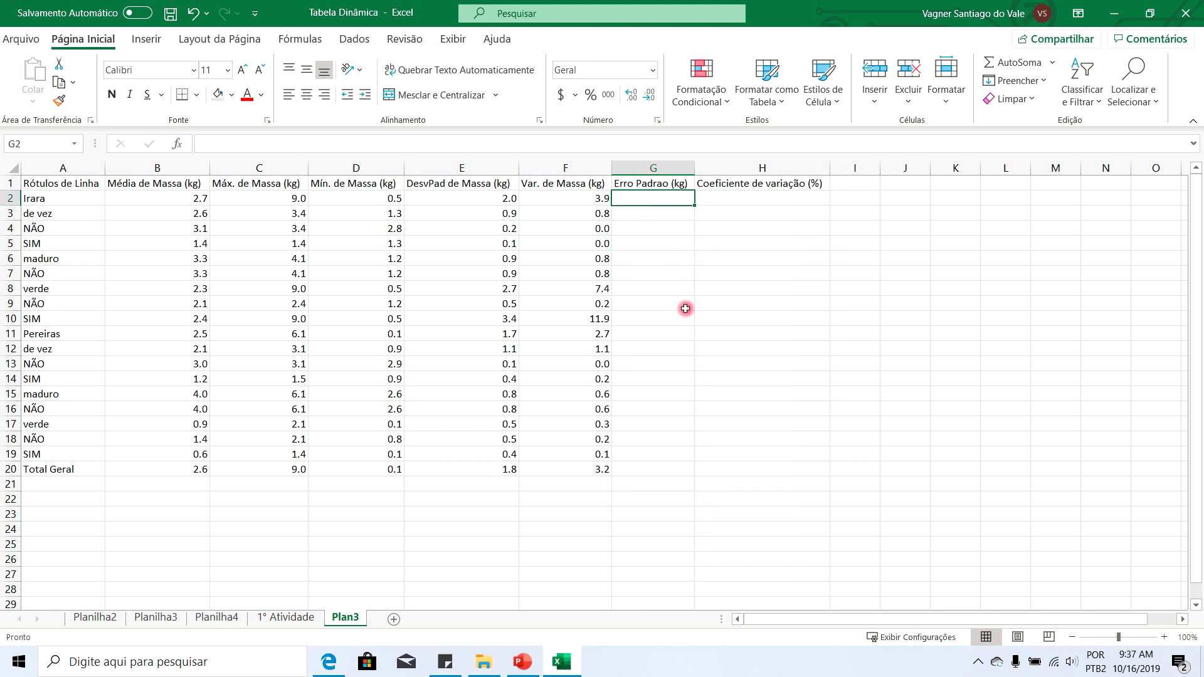
type("=")
left_click(429, 198)
type("/raiz(")
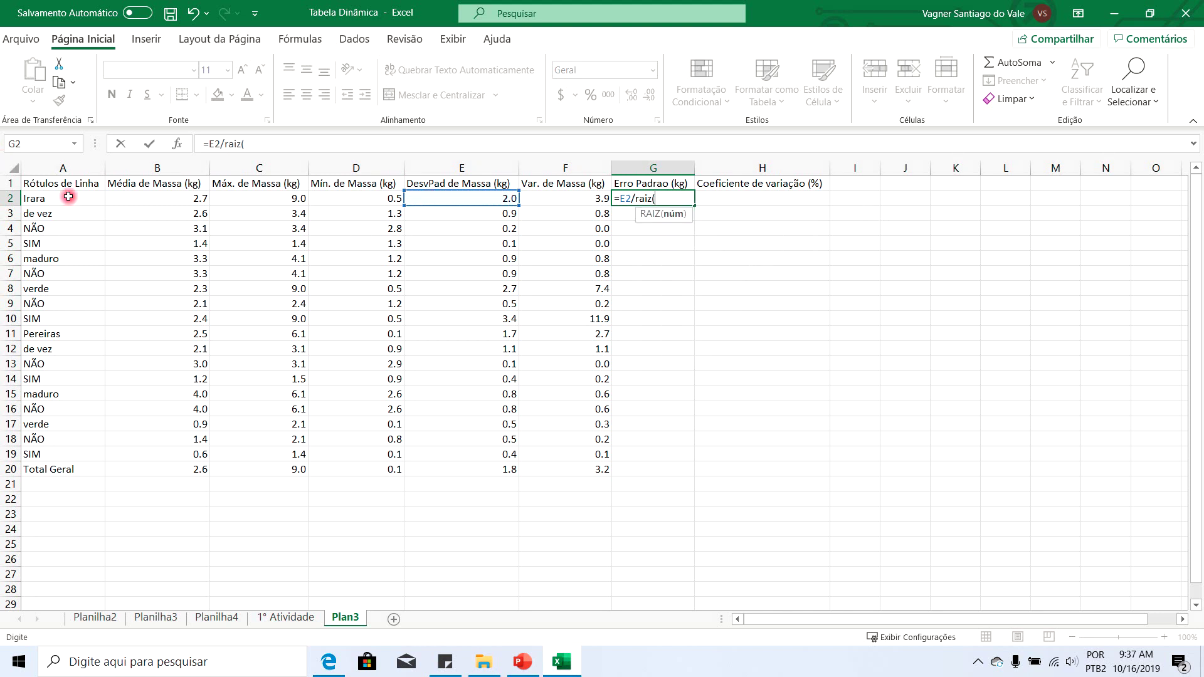
type("30)")
key("Return")
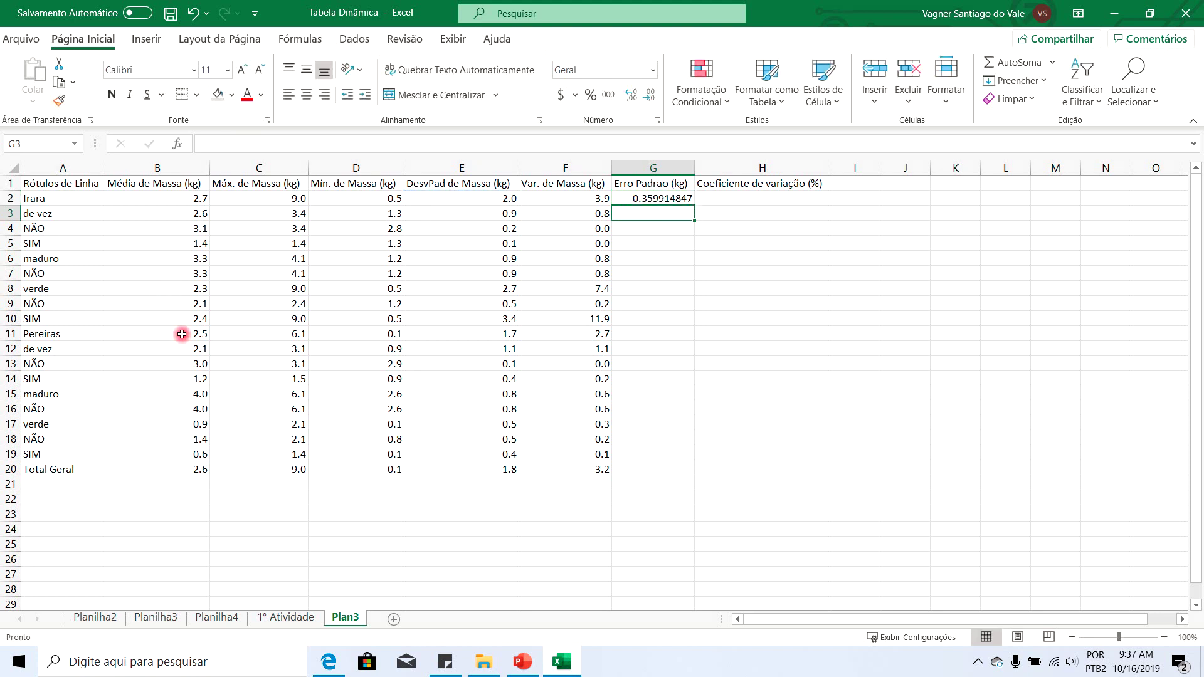
- Try filling the standard error formula down to G20, undo the fill and review the first "de vez" row
left_click(663, 199)
left_click_drag(694, 207, 646, 482)
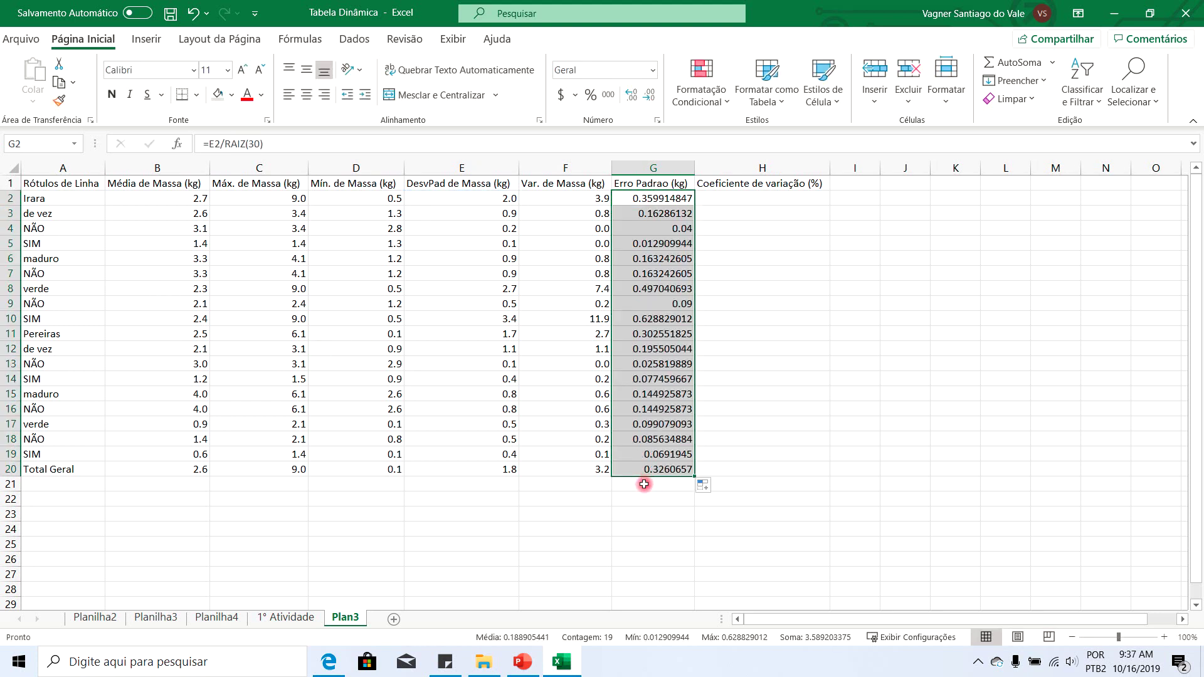
key("ctrl+z")
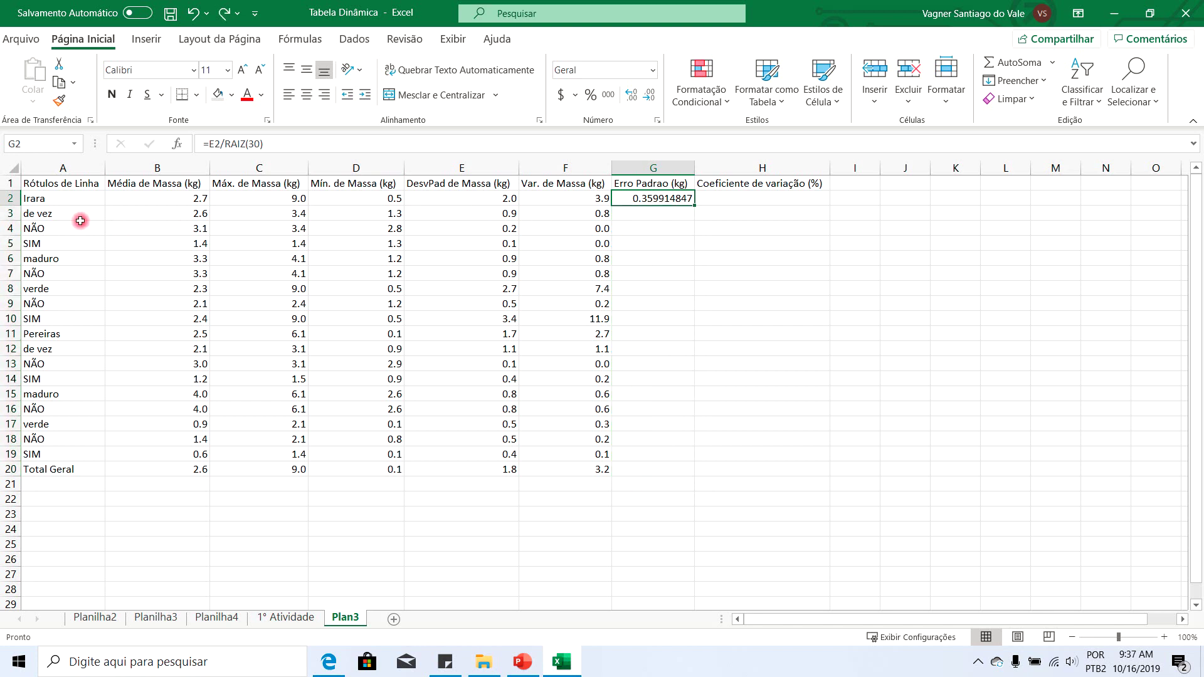
left_click(49, 200)
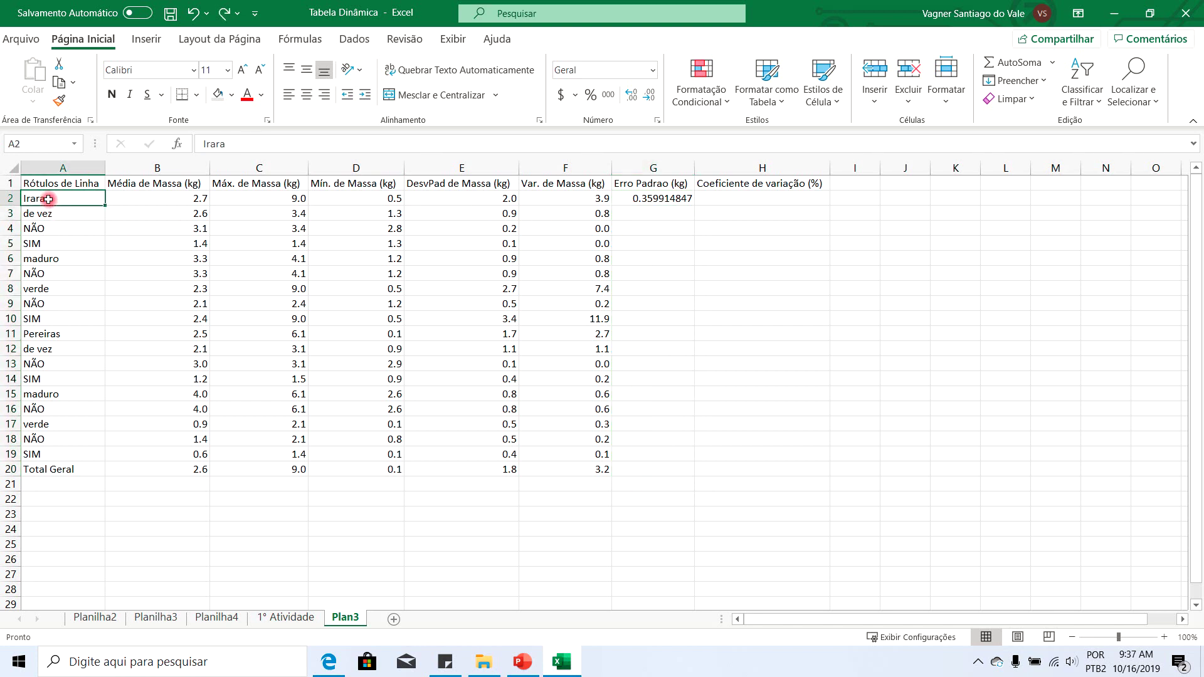
left_click_drag(47, 214, 667, 215)
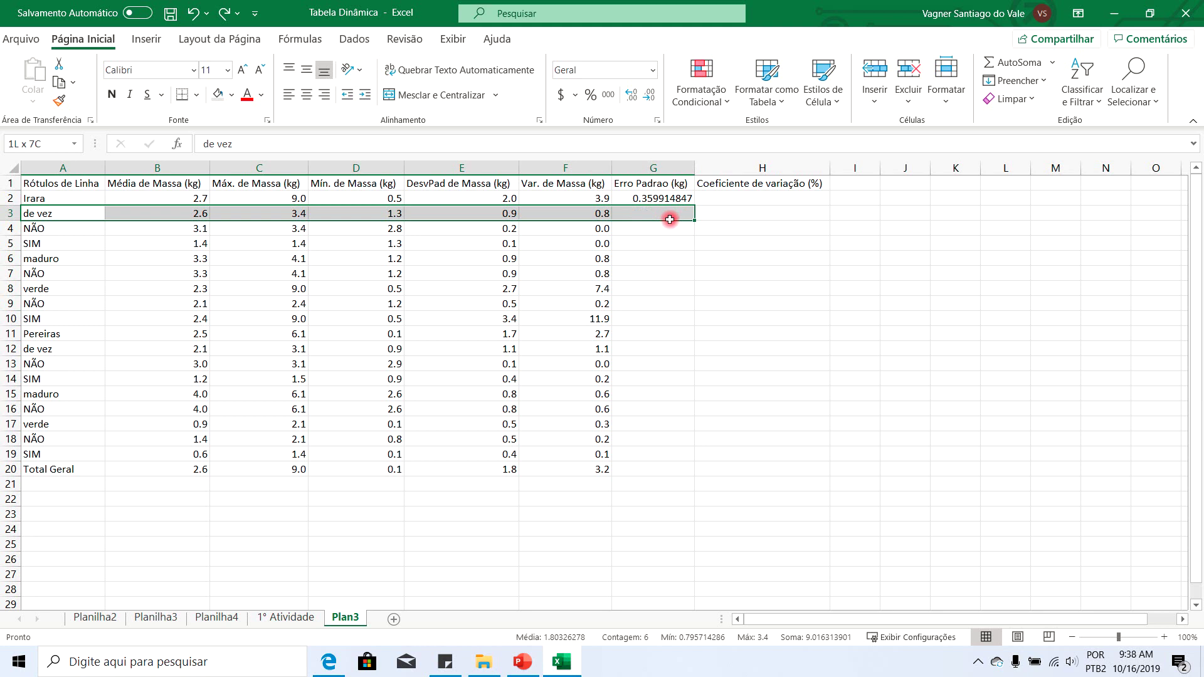
left_click(646, 309)
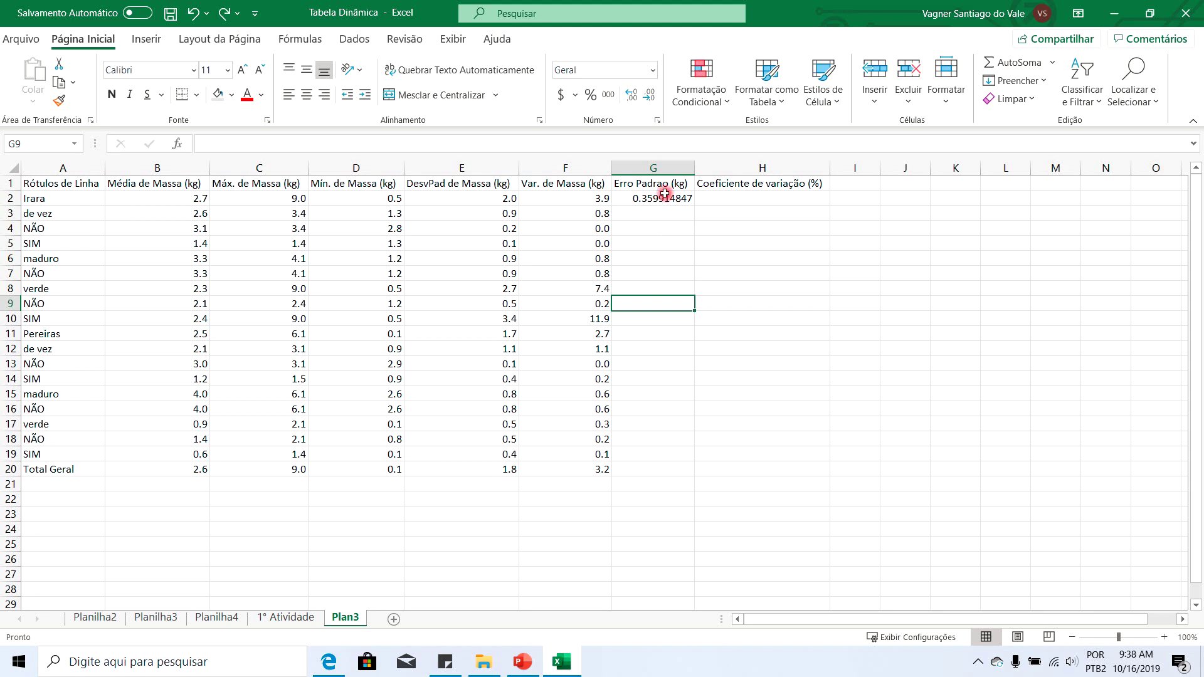
- Add Massa (kg) to the values of the pivot table on Planilha3 once more, summarised by Contagem
left_click(276, 618)
left_click(156, 617)
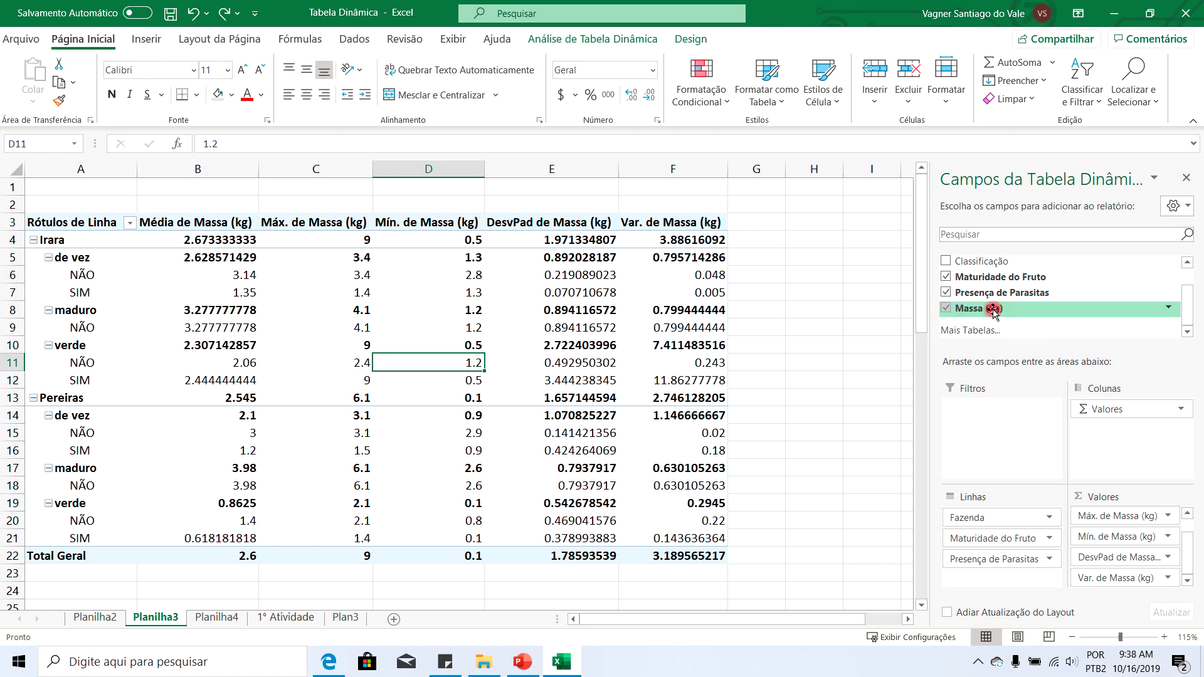
left_click_drag(994, 311, 1114, 585)
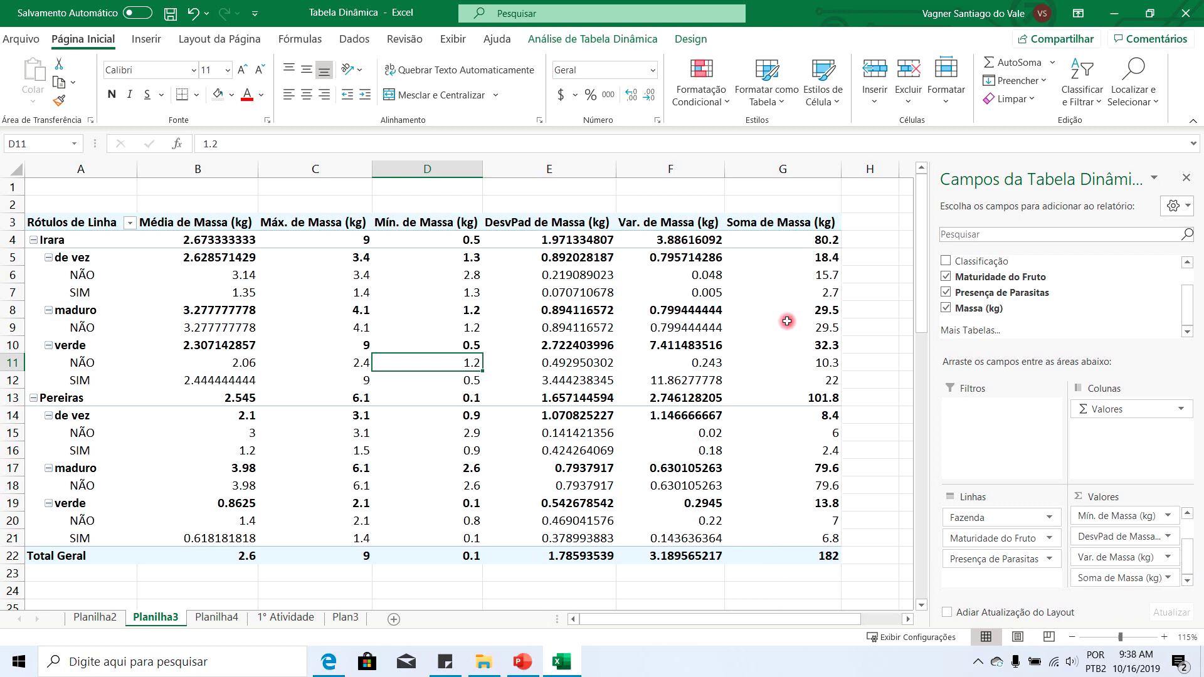
left_click(1123, 580)
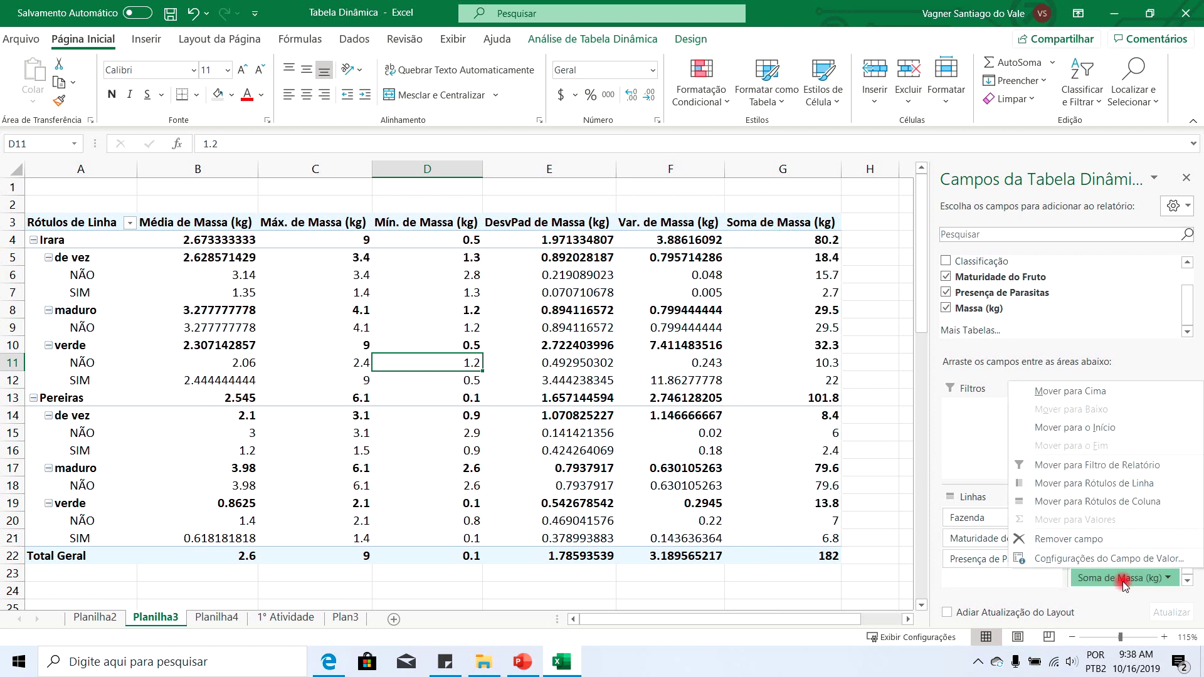
left_click(1098, 559)
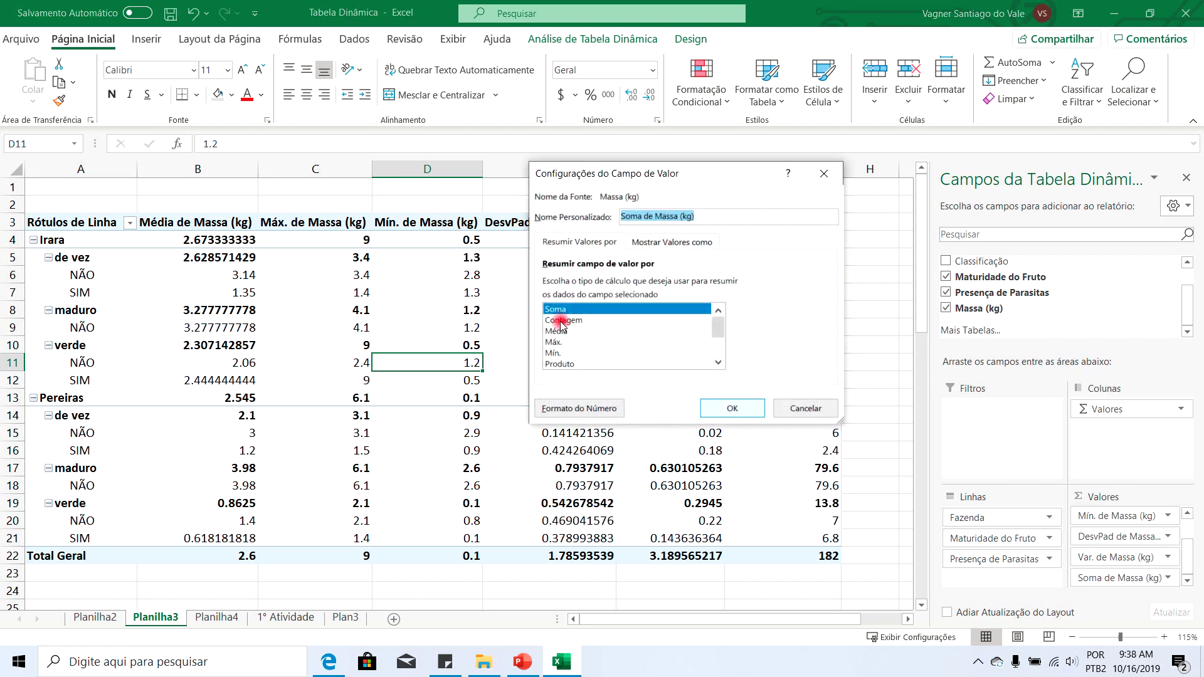
left_click(563, 320)
left_click(731, 404)
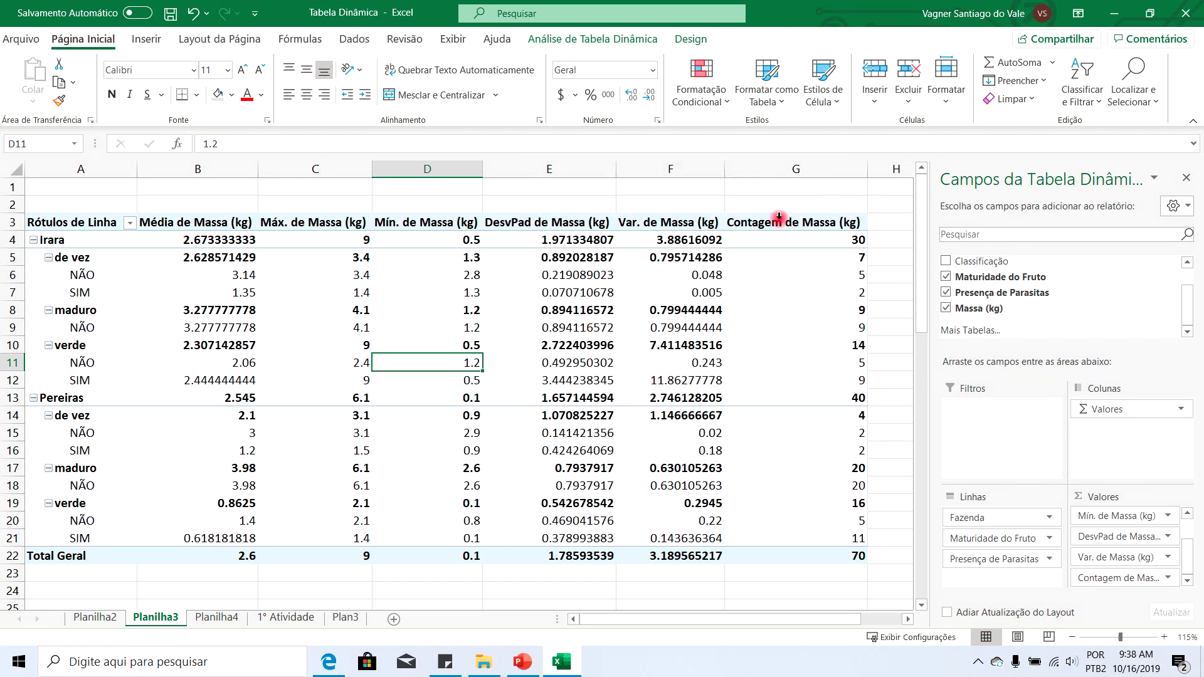
- Copy the pivot table's Contagem de Massa (kg) column, G3:G22, and paste it as values at I1 of Plan3
left_click_drag(776, 222, 799, 550)
key("ctrl+c")
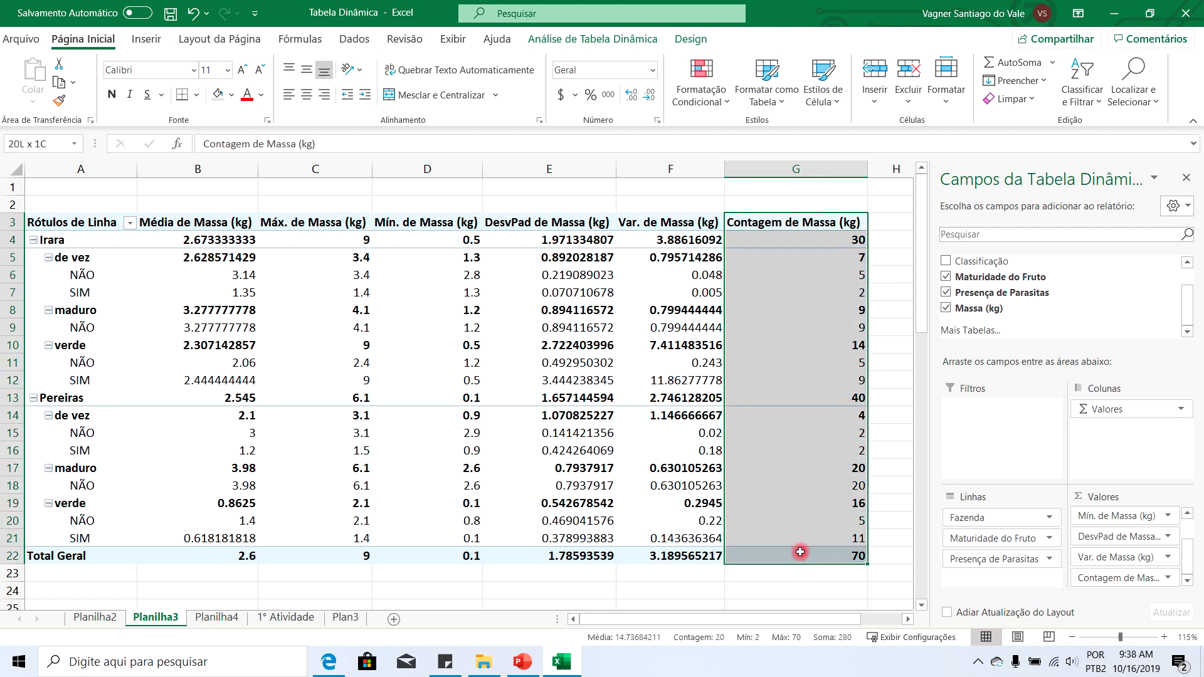
right_click(794, 354)
left_click(827, 359)
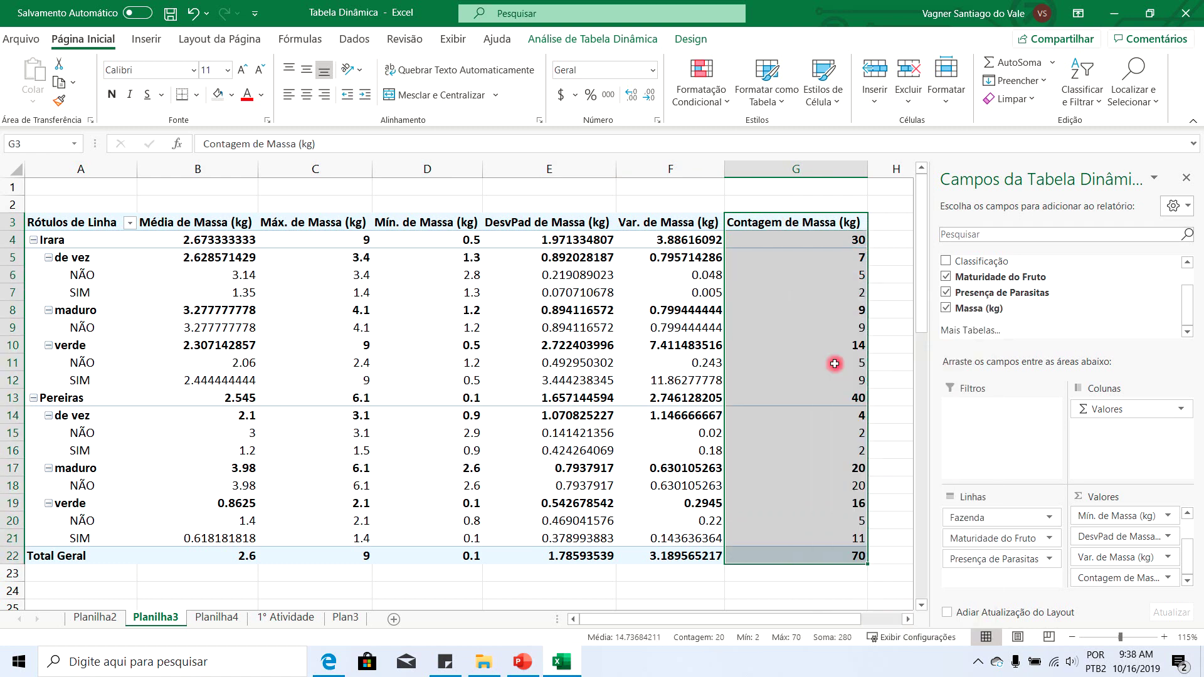
left_click(286, 618)
left_click(346, 618)
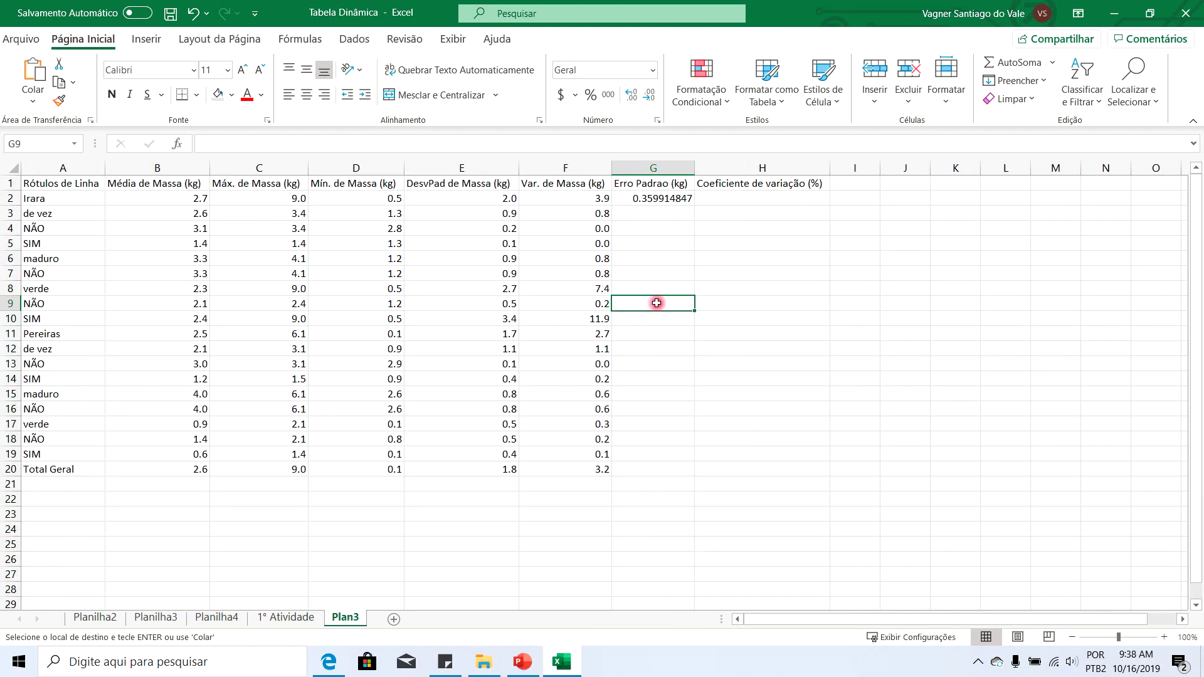
right_click(854, 189)
left_click(918, 273)
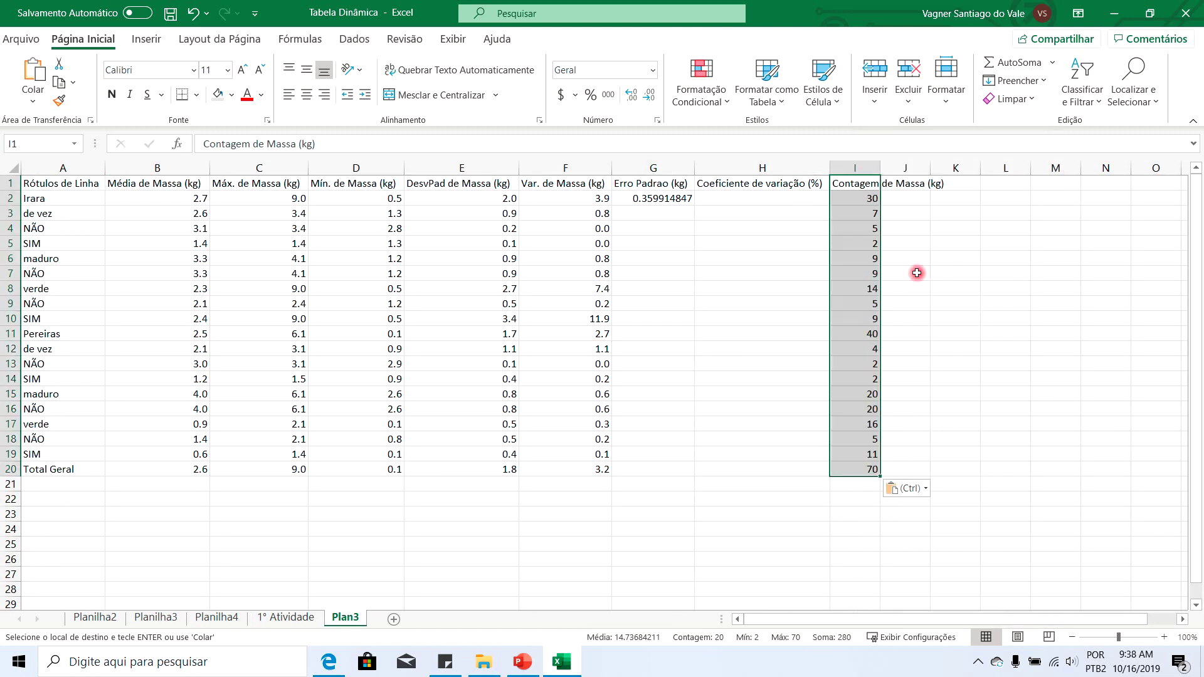
- Insert a column before Erro Padrao (kg) and move the Contagem de Massa (kg) data into G1:G20
left_click(653, 167)
right_click(653, 167)
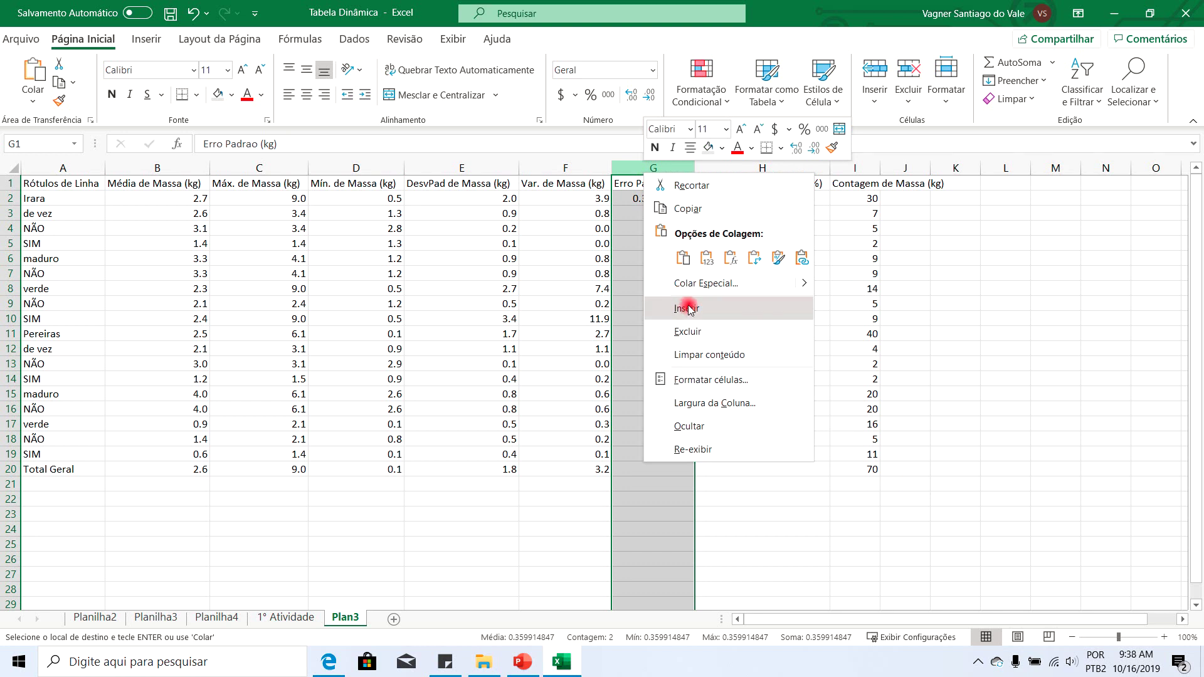
left_click(677, 306)
left_click_drag(954, 183, 661, 425)
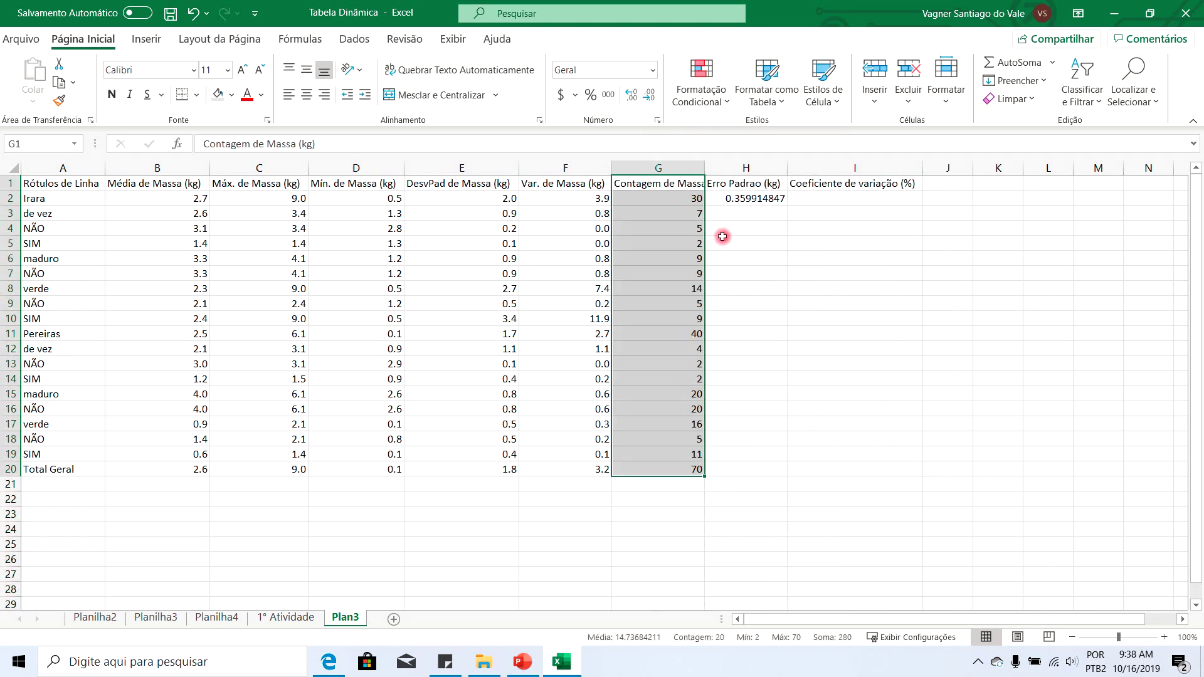
- Calculate the standard error in H2 with =E2/RAIZ(G2) and fill the formula down to H20
left_click(740, 198)
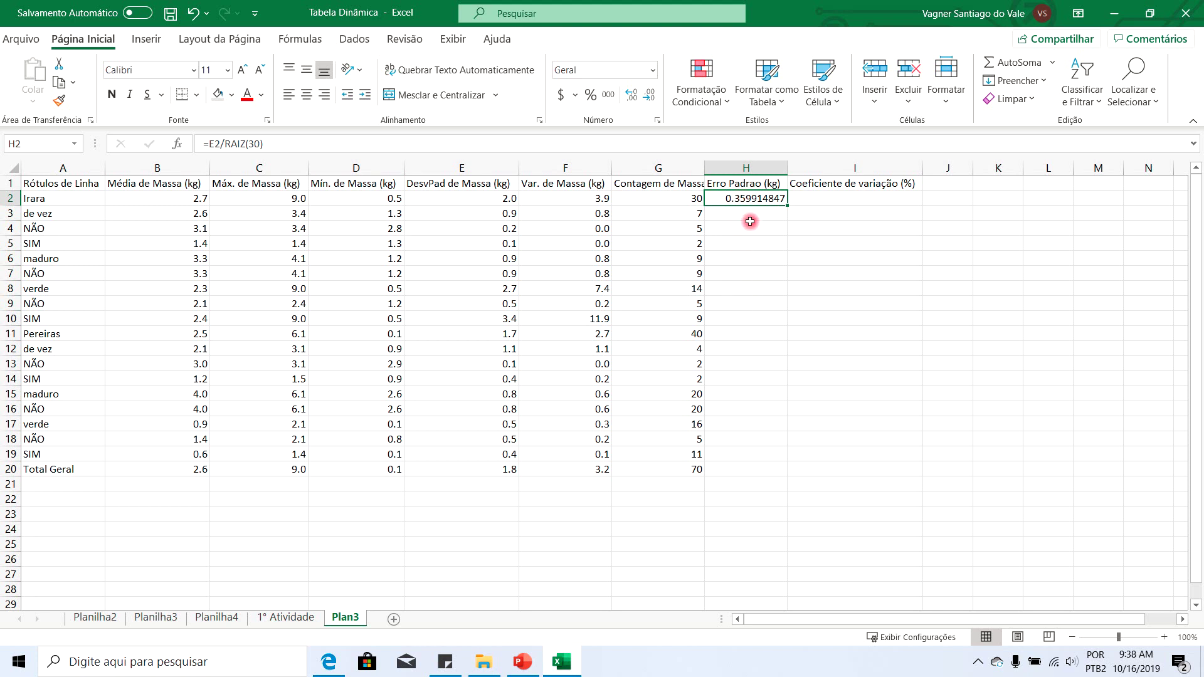
type("=")
left_click(485, 198)
type("/raiz")
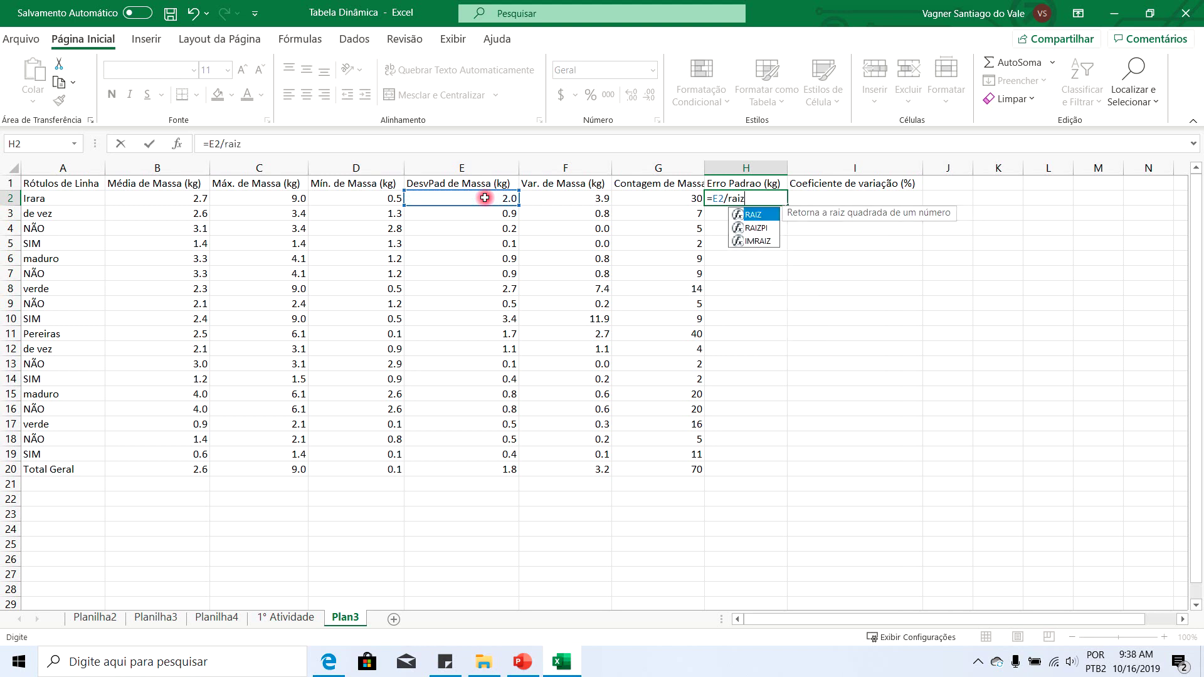
double_click(770, 216)
left_click(673, 200)
type(")")
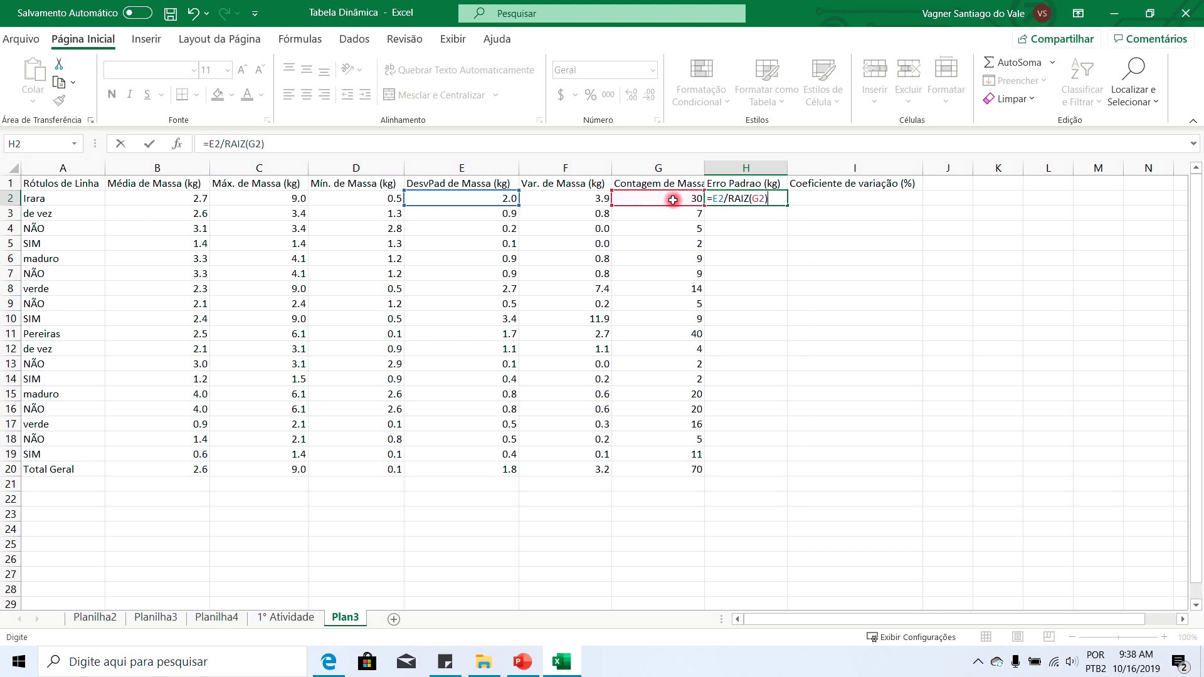
key("Return")
left_click(757, 199)
left_click_drag(789, 207, 771, 475)
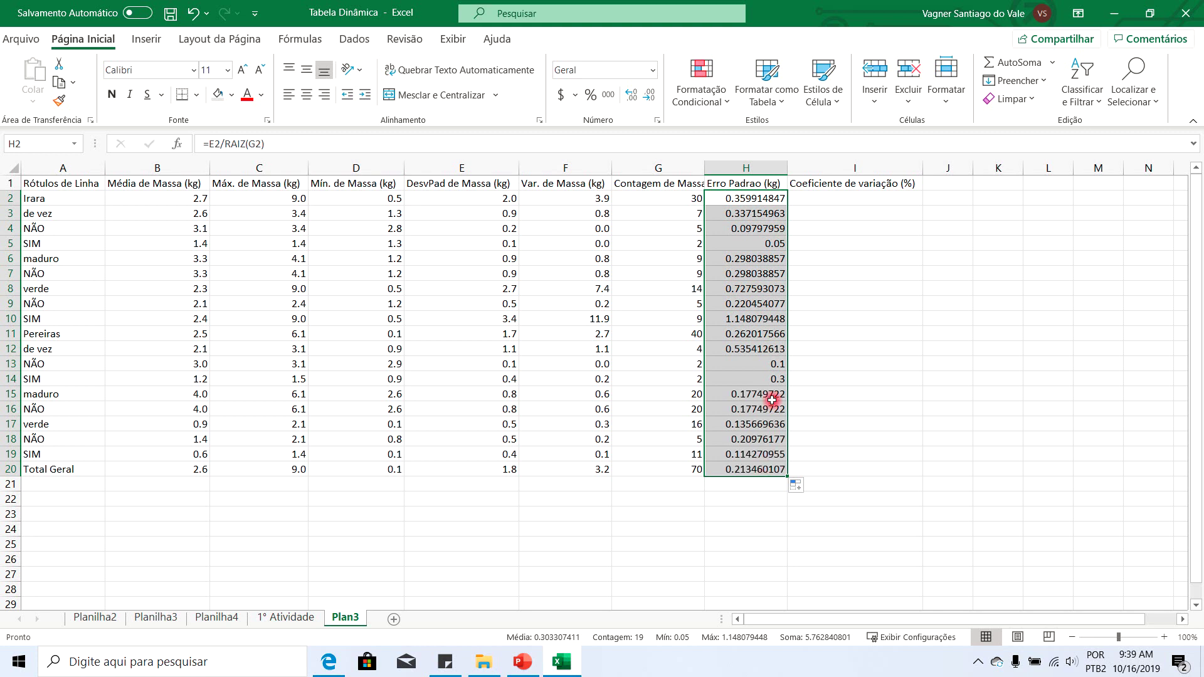
- Calculate the coefficient of variation in I2 with =E2/B2*100 and fill the formula down to I20
left_click(823, 202)
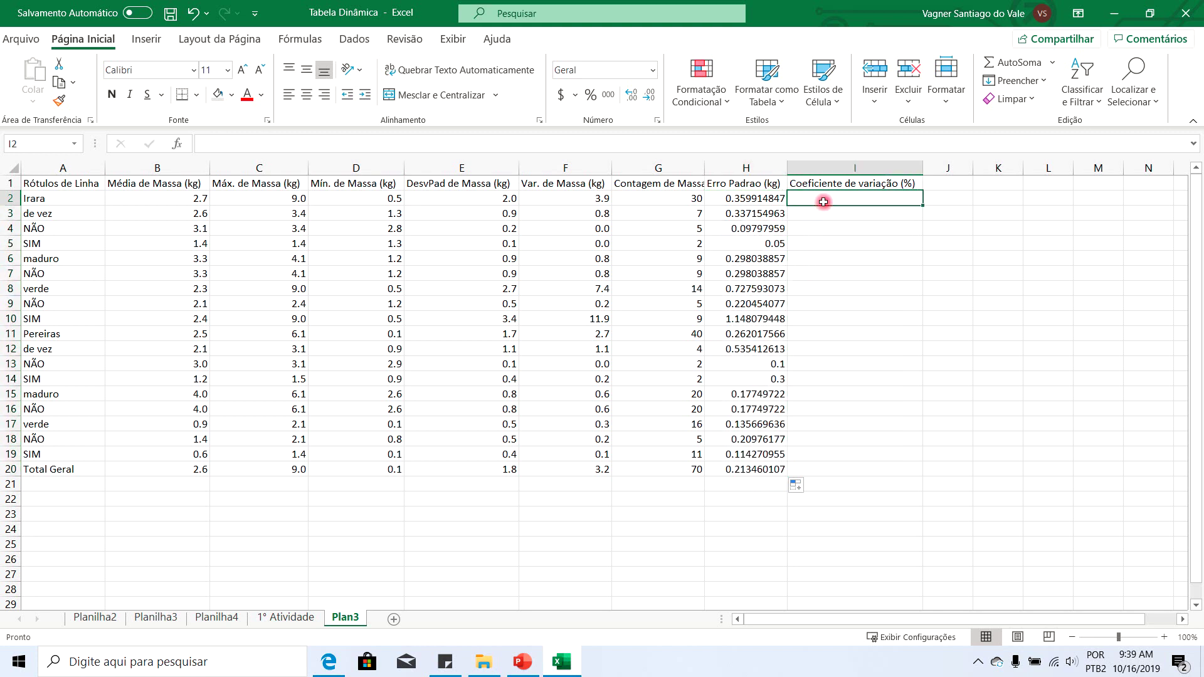
type("=")
left_click(477, 195)
type("/")
left_click(175, 198)
type("*")
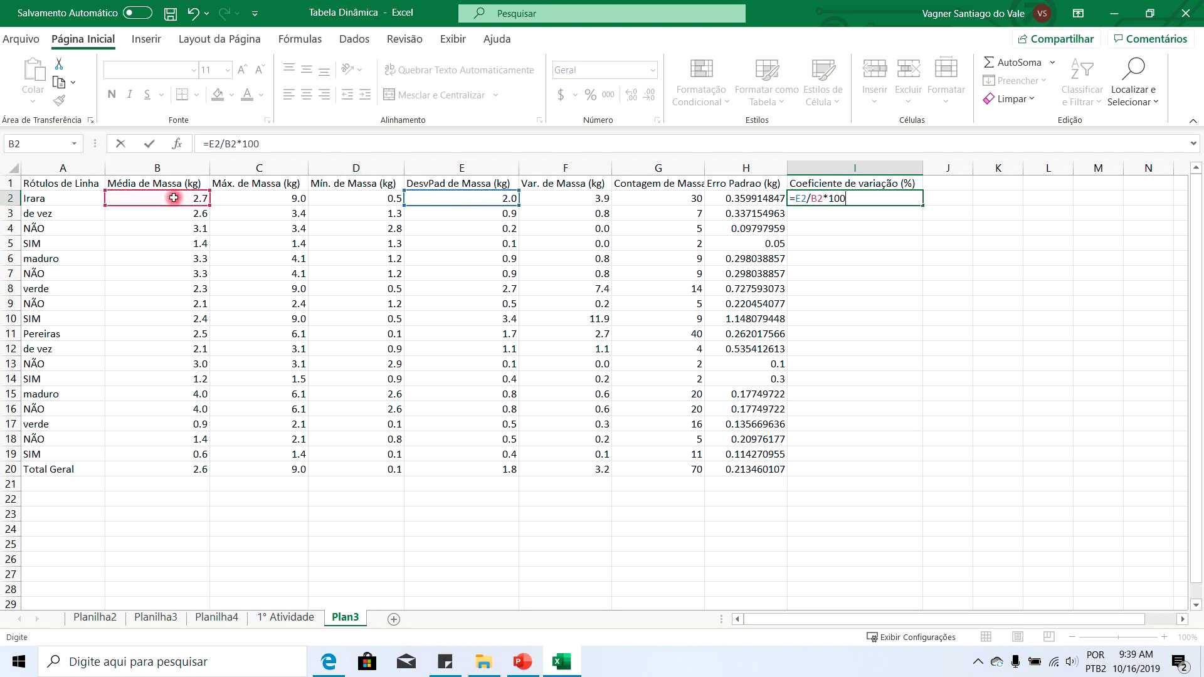
key("Return")
left_click(877, 200)
left_click_drag(922, 206, 773, 201)
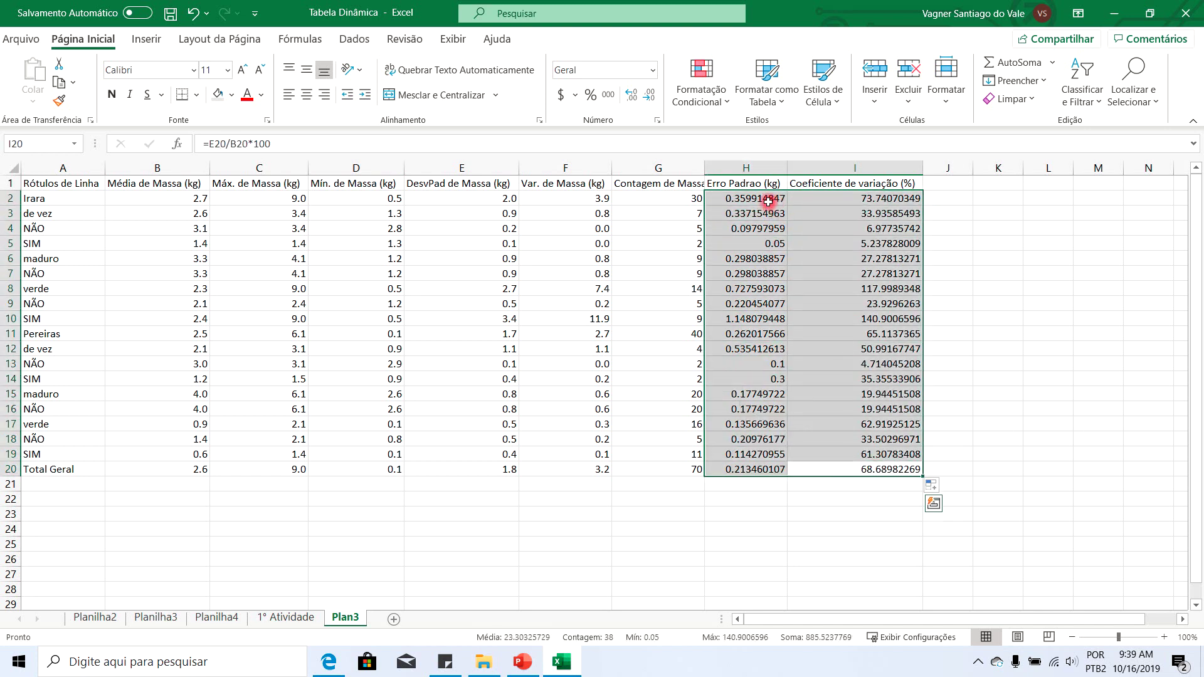
- Format the Erro Padrao and Coeficiente de variação values in H2:I20 to show one decimal place
left_click(631, 95)
left_click(648, 95)
left_click(648, 95)
left_click(648, 95)
left_click(648, 95)
left_click(648, 96)
left_click(648, 95)
left_click(648, 96)
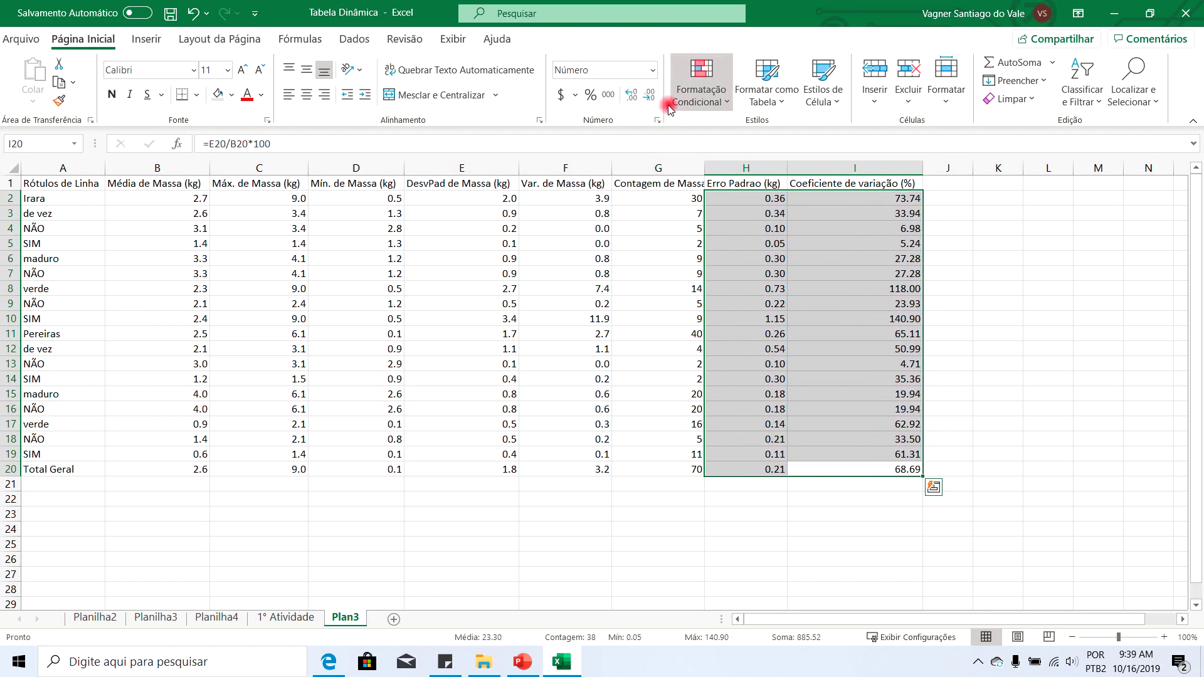
left_click(648, 95)
left_click(648, 247)
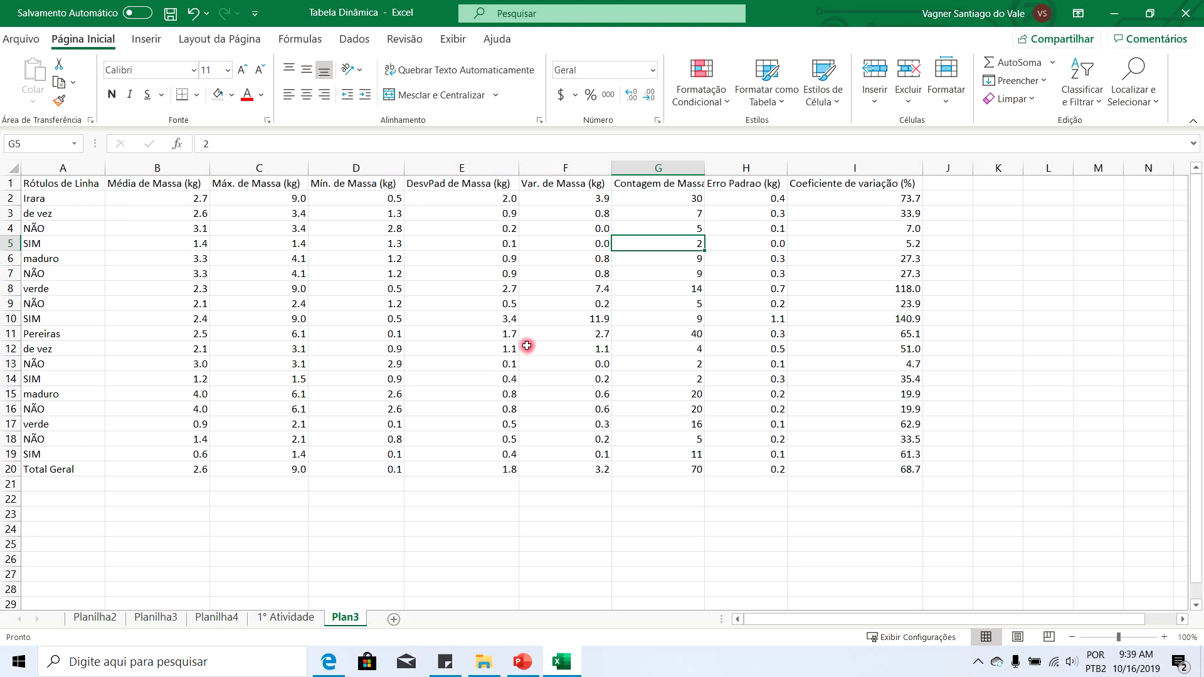
- Insert a blank row above the Pereiras row to separate it from the Irara block
left_click_drag(54, 198, 83, 284)
left_click(119, 311)
right_click(11, 334)
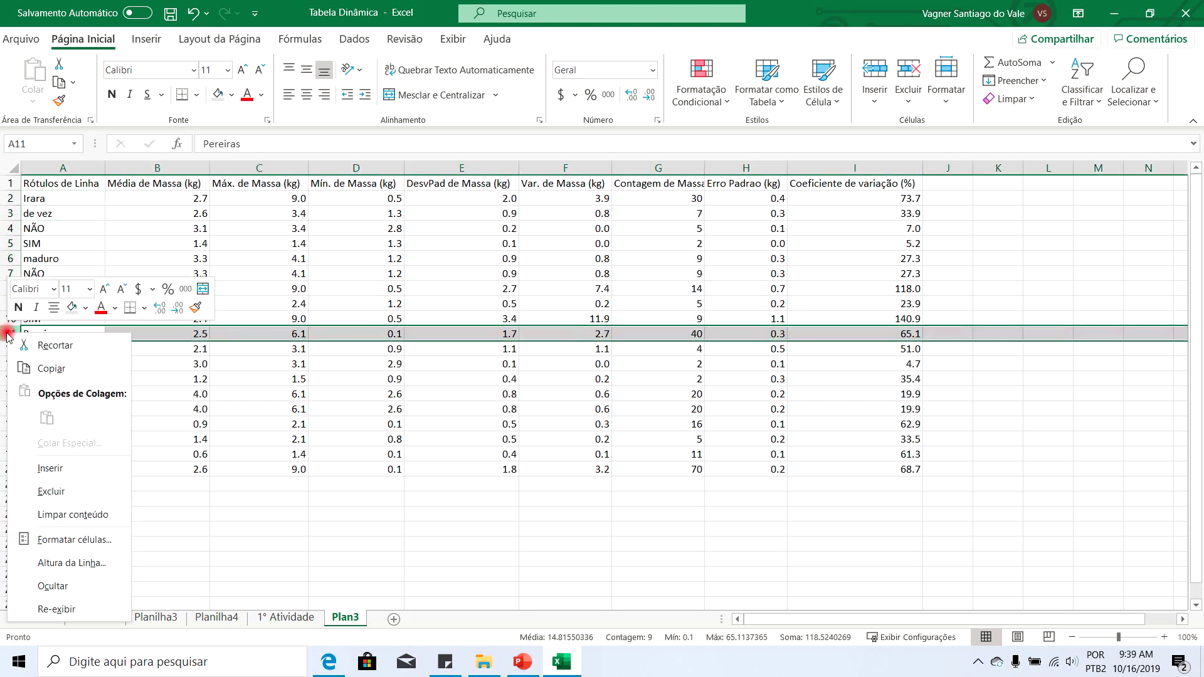
left_click(53, 468)
left_click(67, 389)
- Fill the Pereiras "de vez" rows, A13:I15, with light gray
left_click_drag(47, 350, 879, 397)
left_click(69, 407)
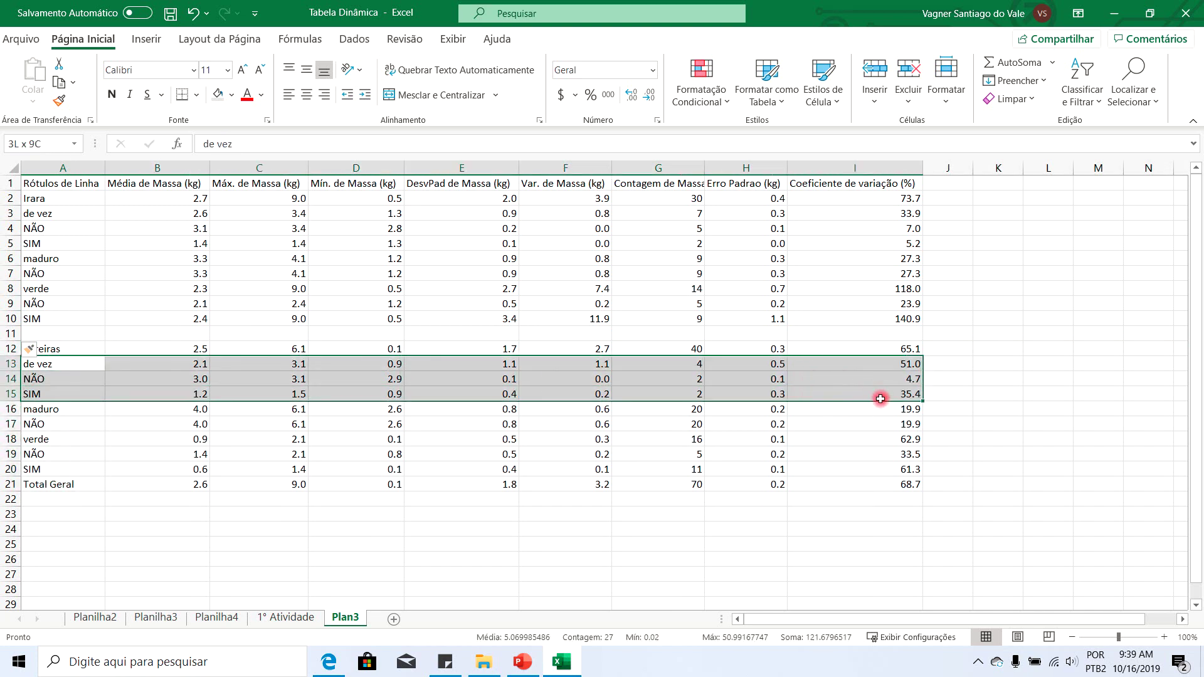
left_click(217, 94)
- Fill the Pereiras "maduro" rows, A16:I17, with light pink
left_click(47, 409)
left_click_drag(48, 409, 908, 425)
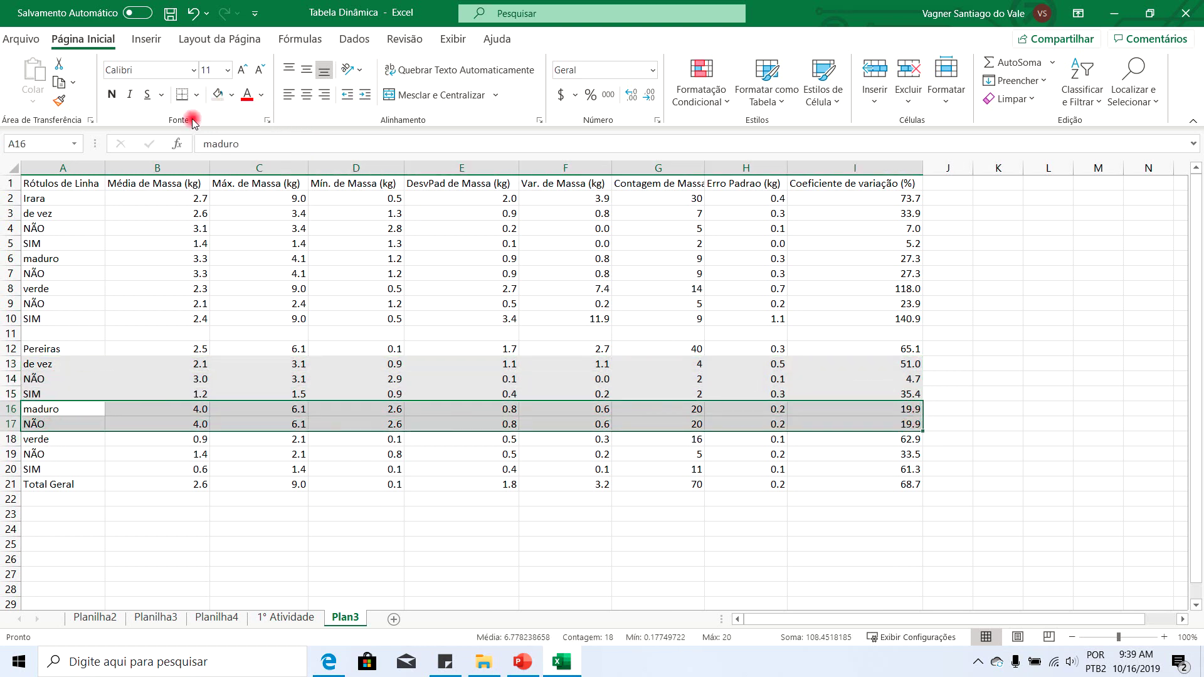
left_click(232, 94)
left_click(287, 155)
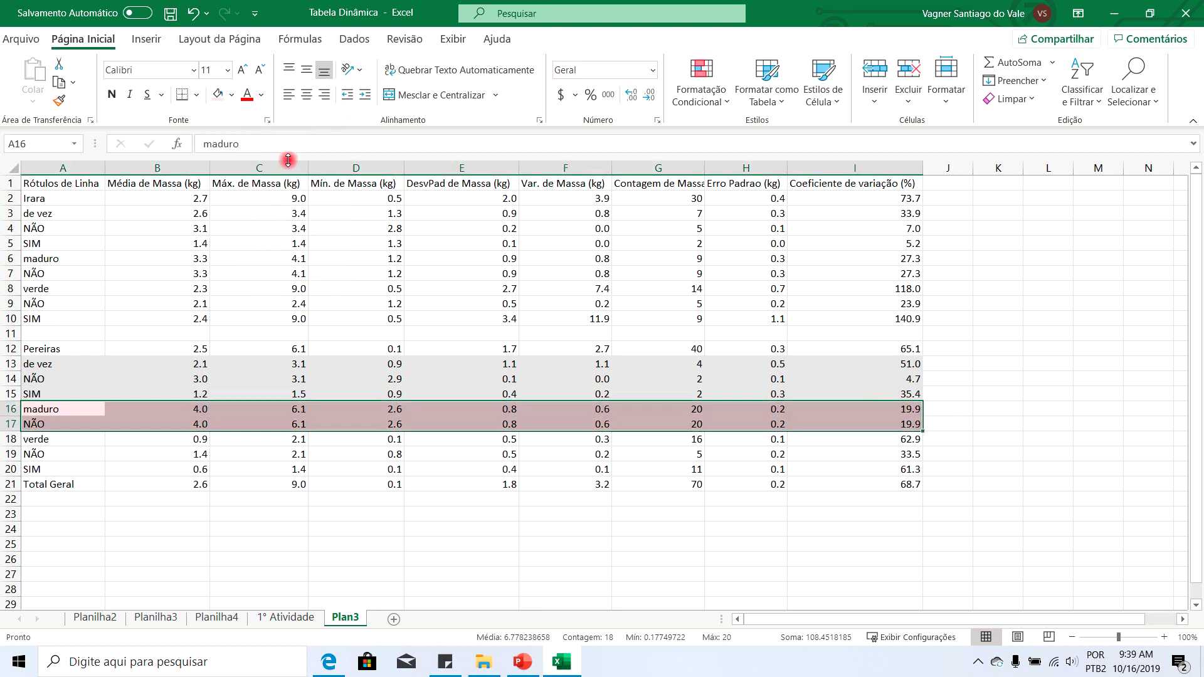
- Fill the Pereiras "verde" rows, A18:I20, with light yellow and deselect the range
left_click(40, 440)
left_click_drag(40, 439, 874, 472)
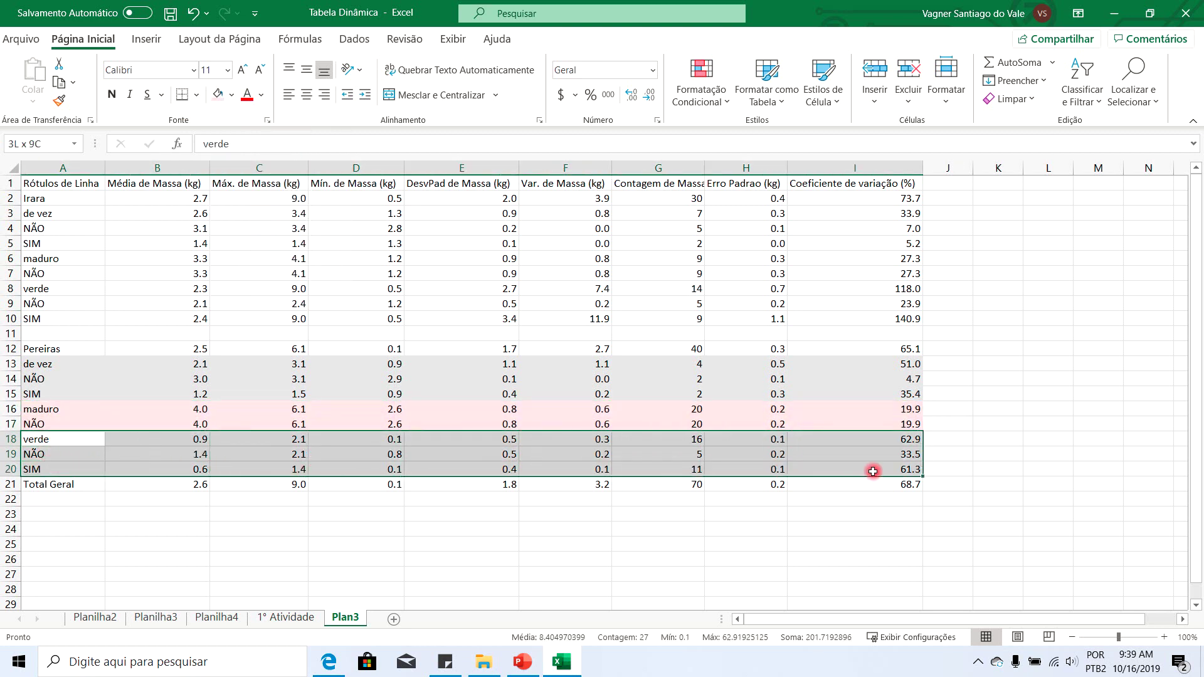
left_click(232, 95)
left_click(302, 157)
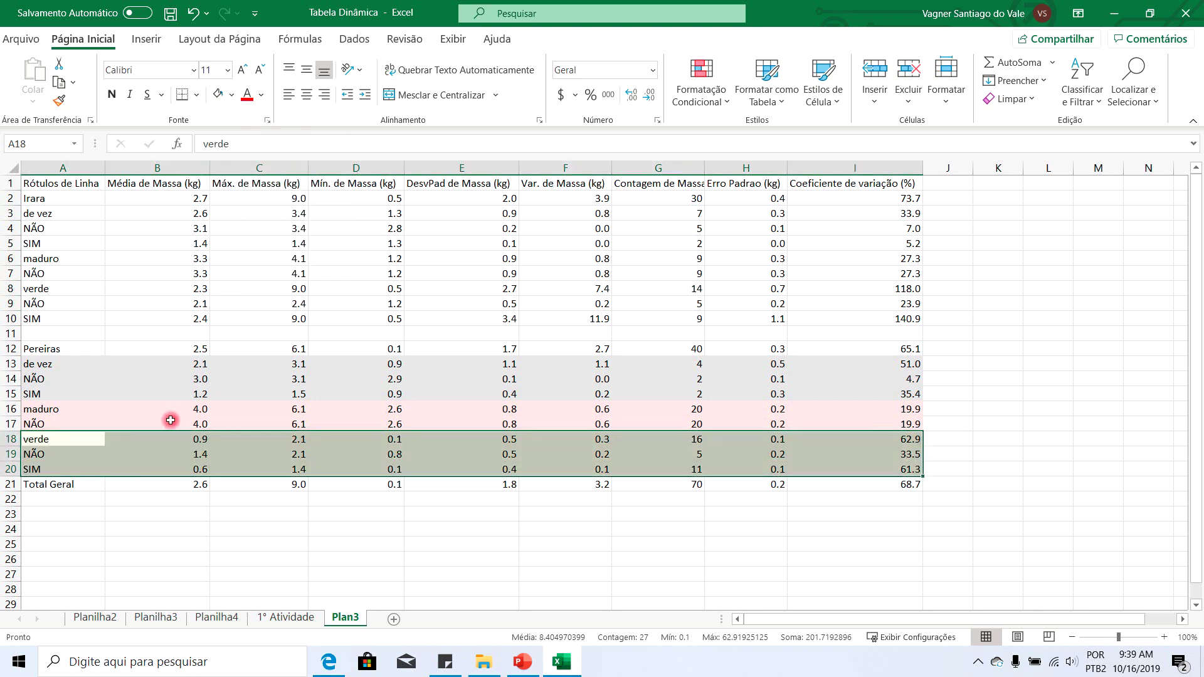
left_click(170, 420)
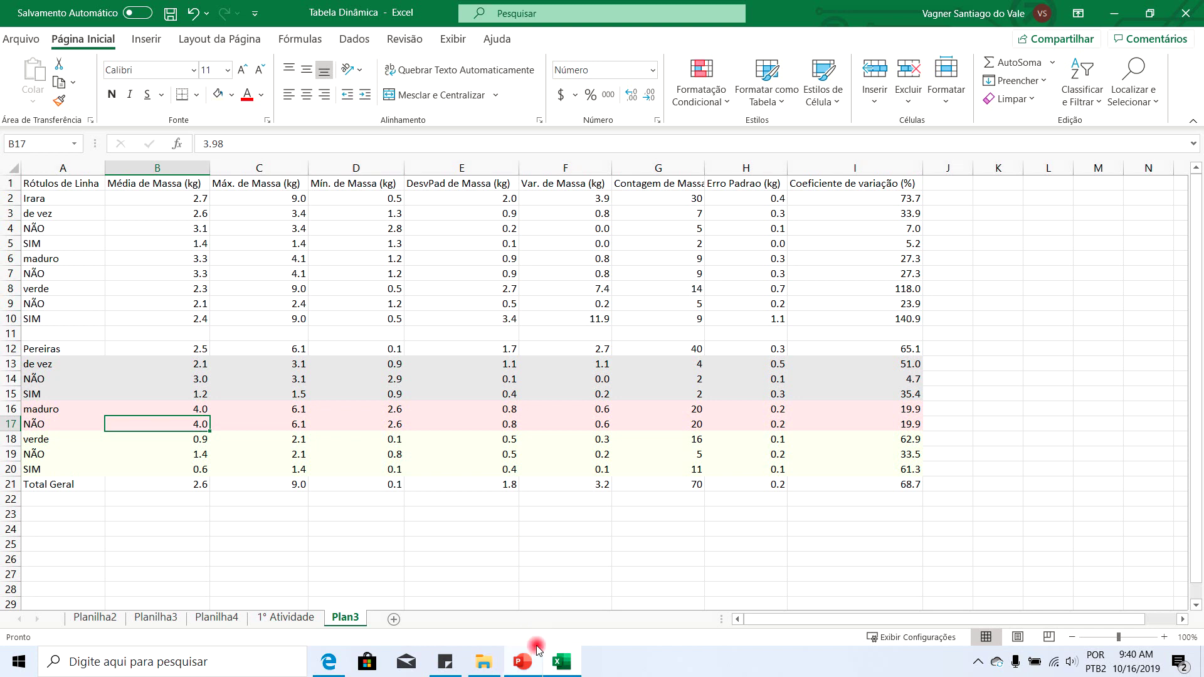
left_click(978, 662)
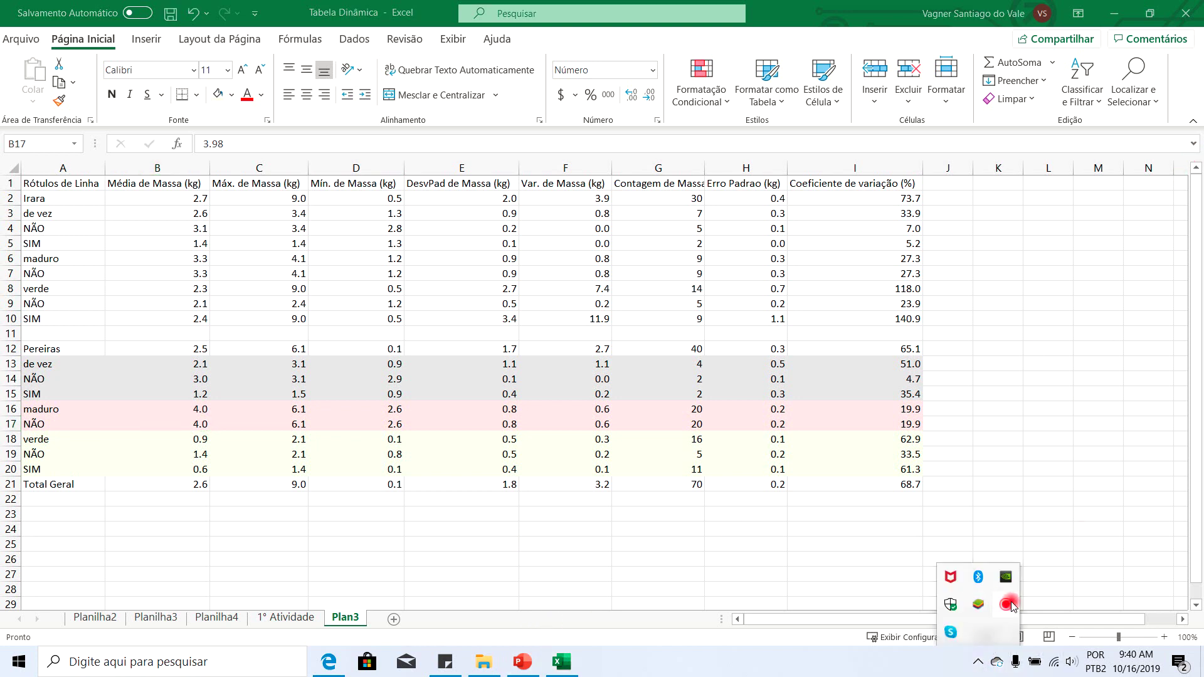